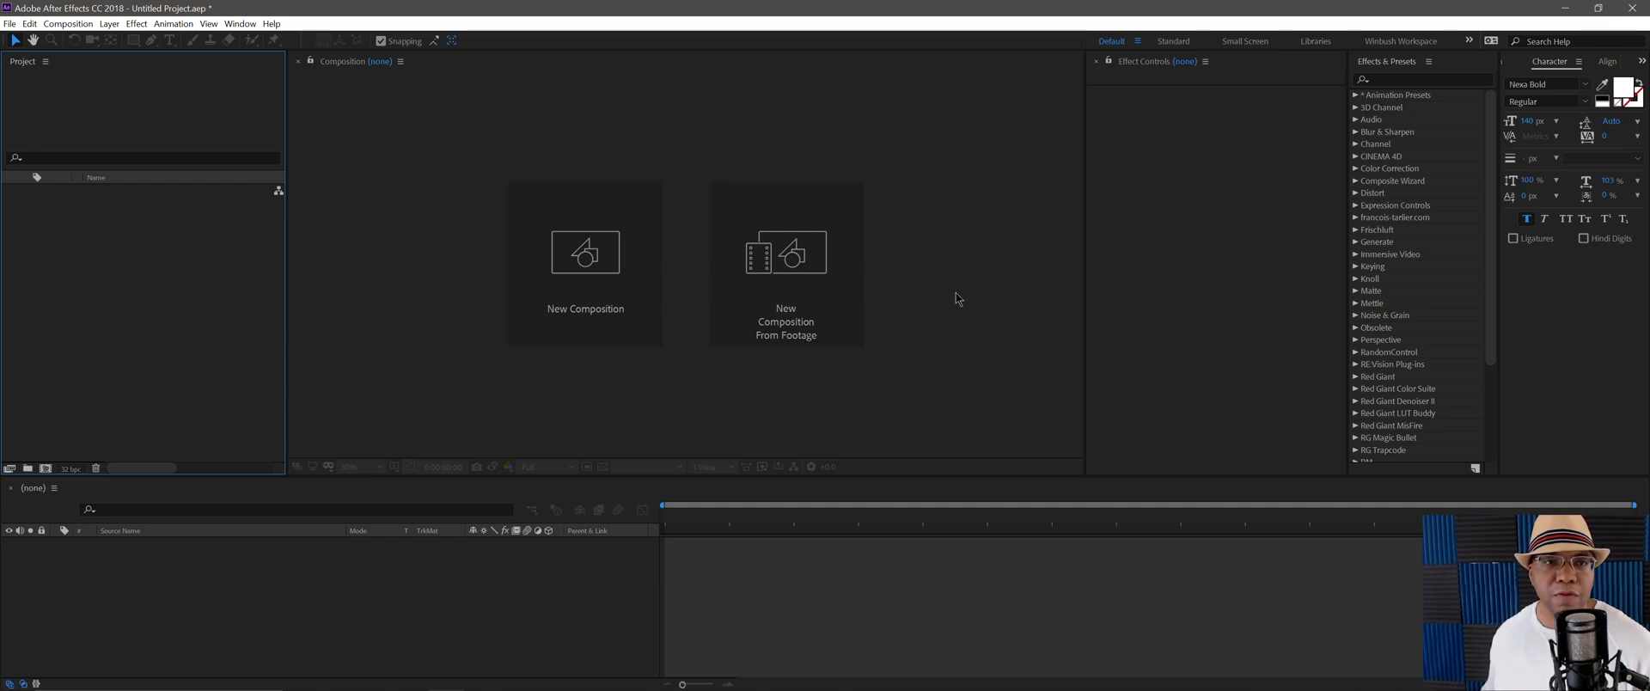
Import Cloud4_0000.exr as an OpenEXR image sequence
double_click(136, 293)
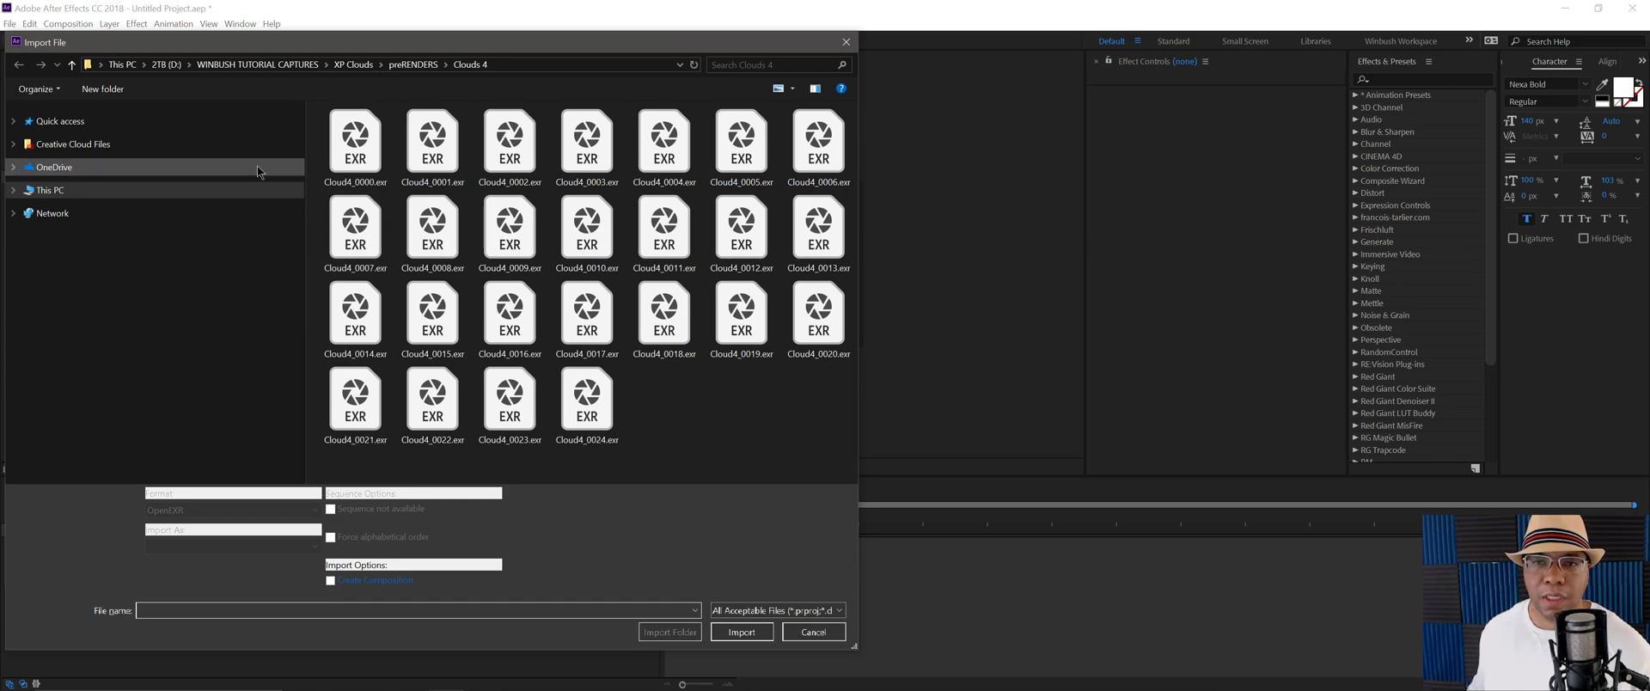
left_click(354, 137)
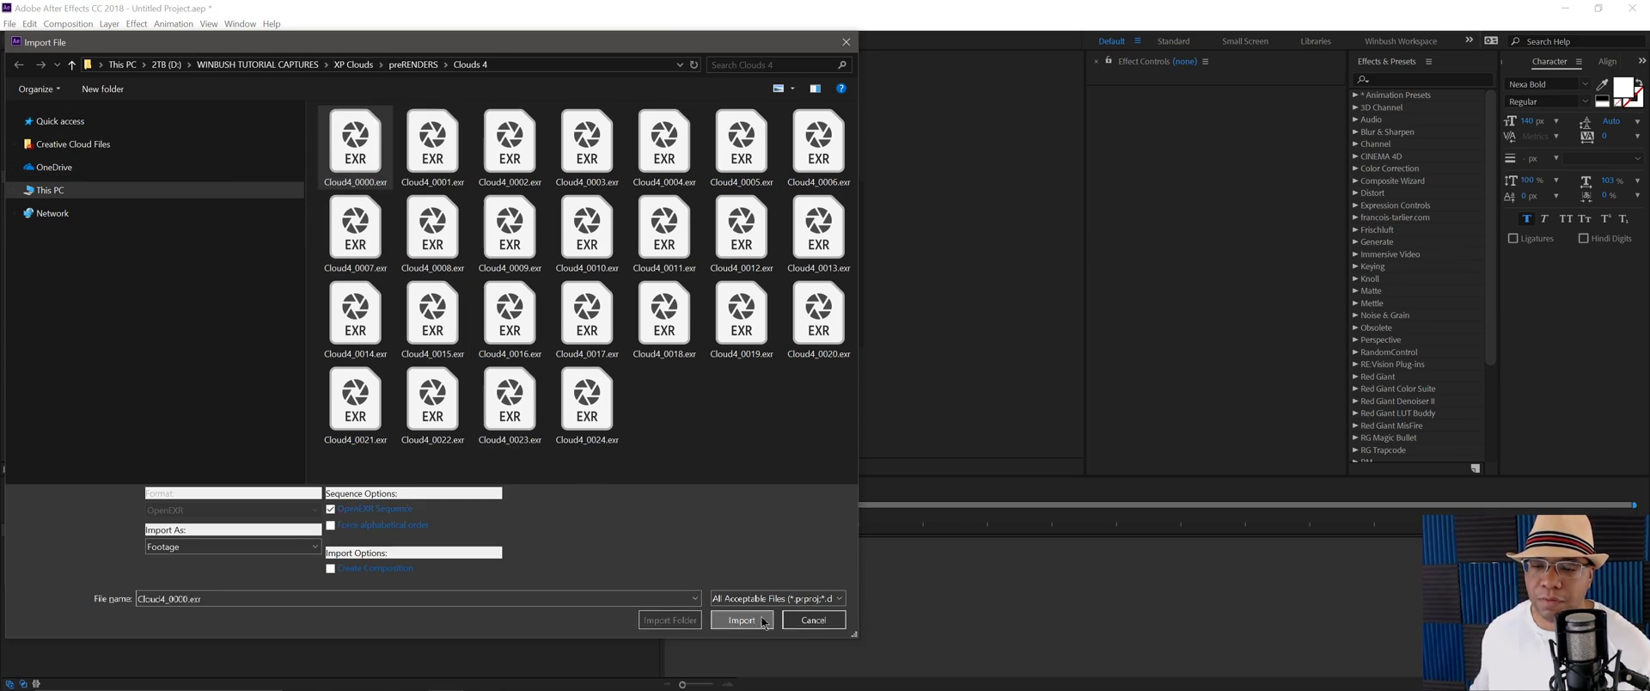
left_click(741, 619)
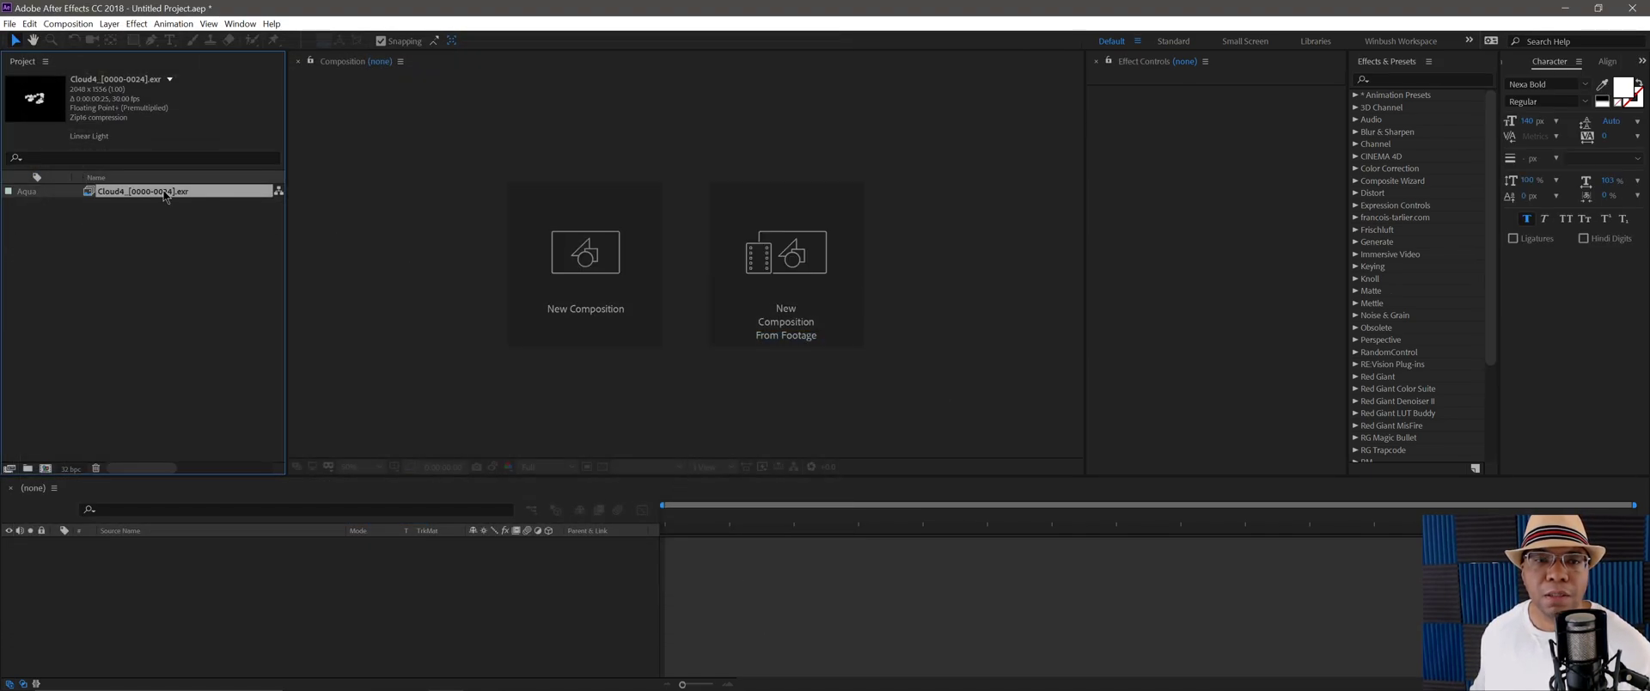
Build a Cloud4 composition from the footage, preview the animation and settle on frame 7
left_click_drag(150, 250, 158, 624)
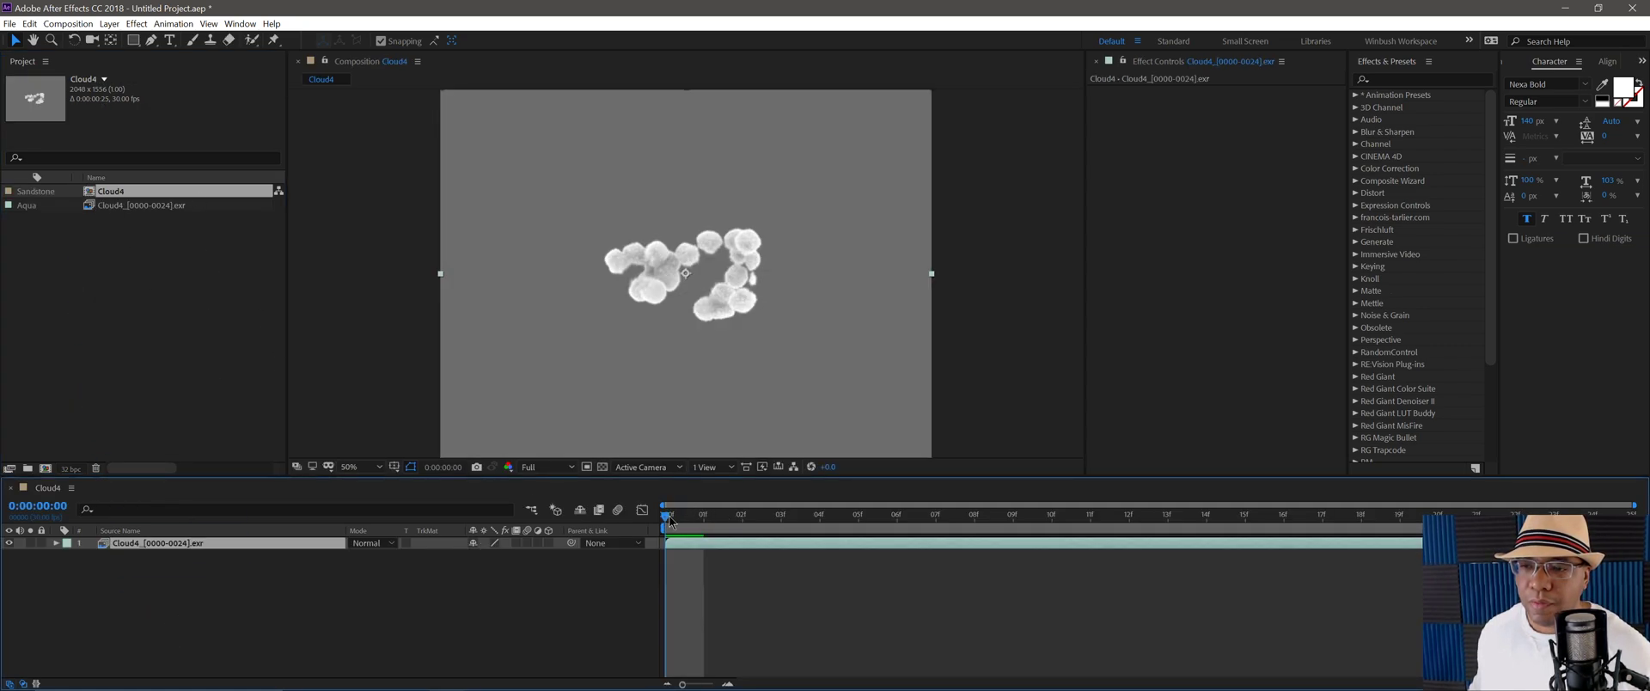
left_click_drag(668, 514, 899, 516)
key("space")
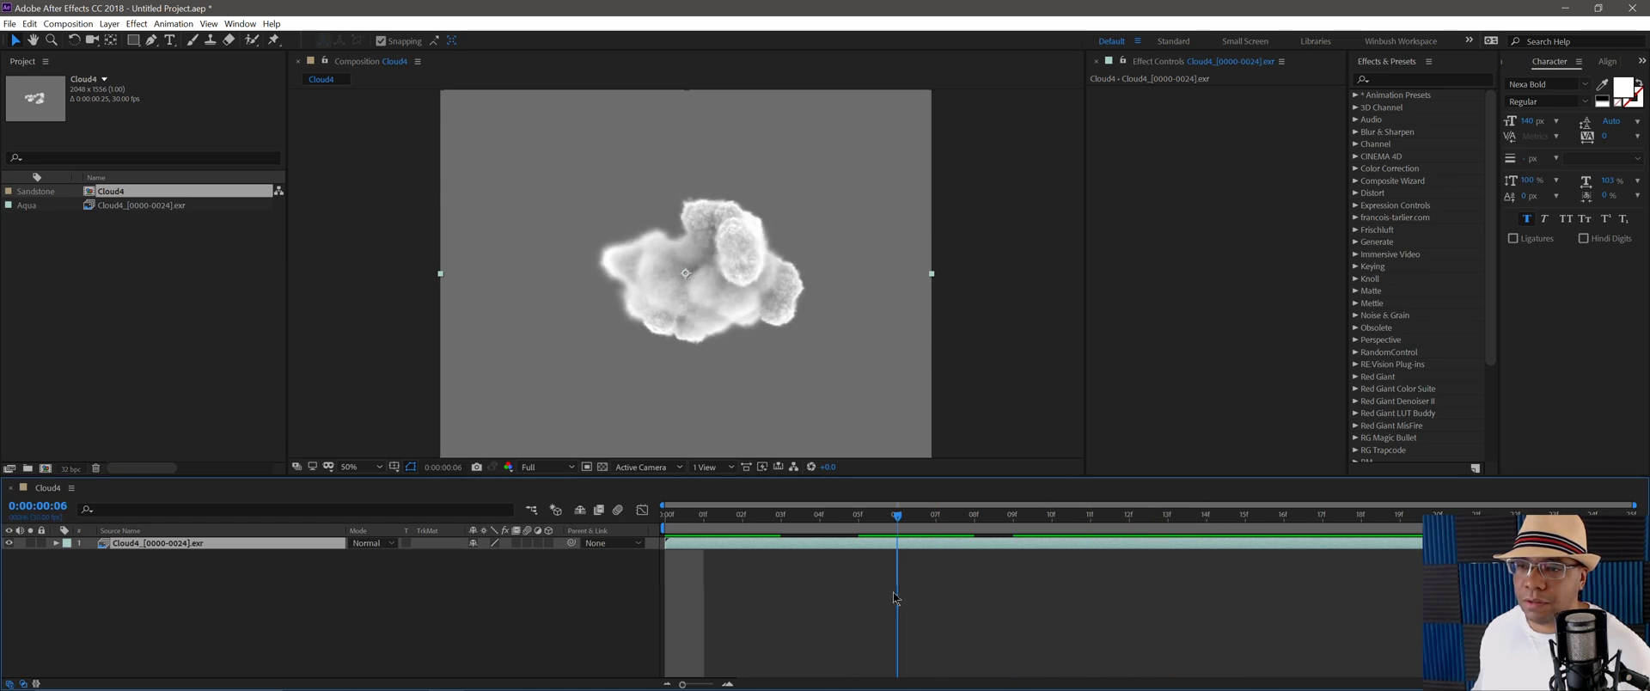
key("Page_Up")
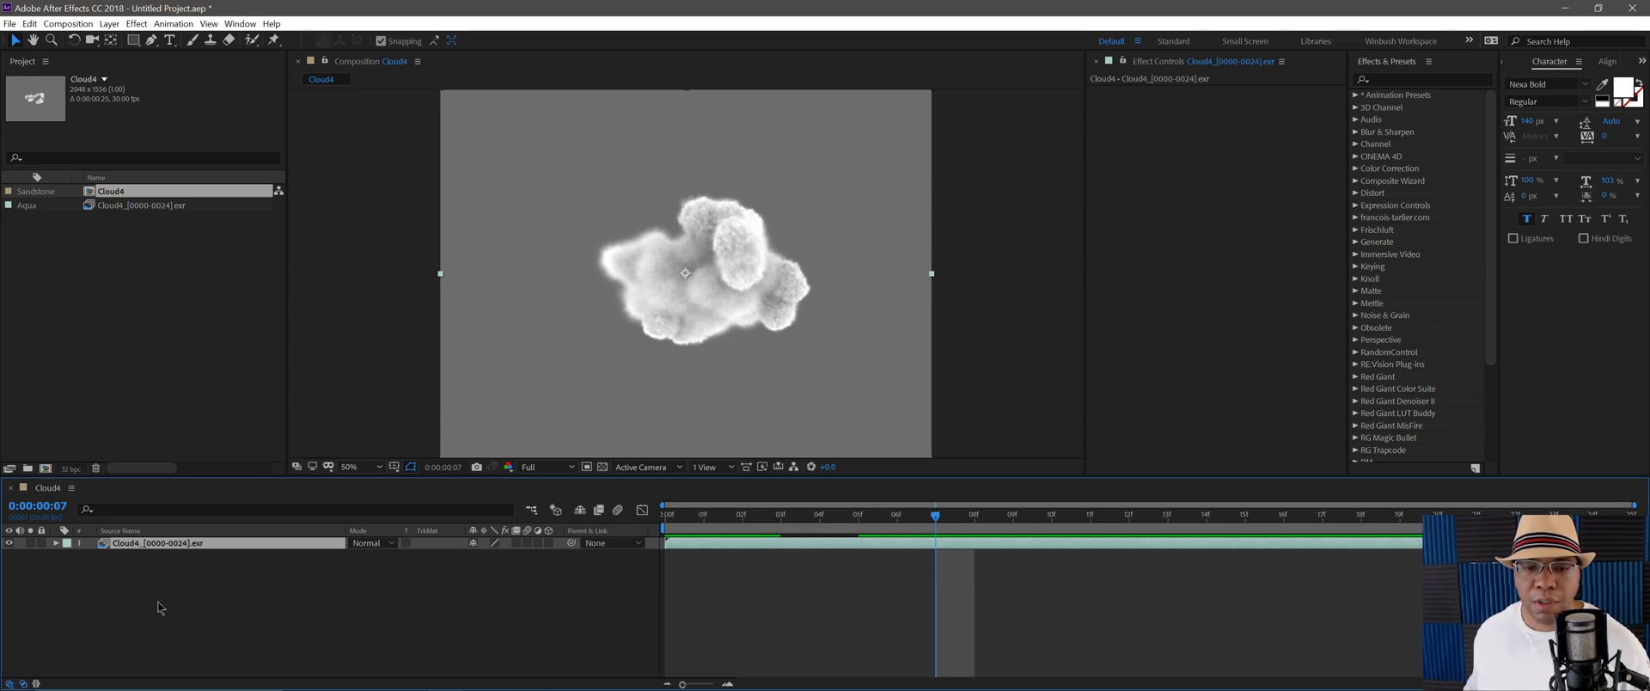
key("ctrl+shift+a")
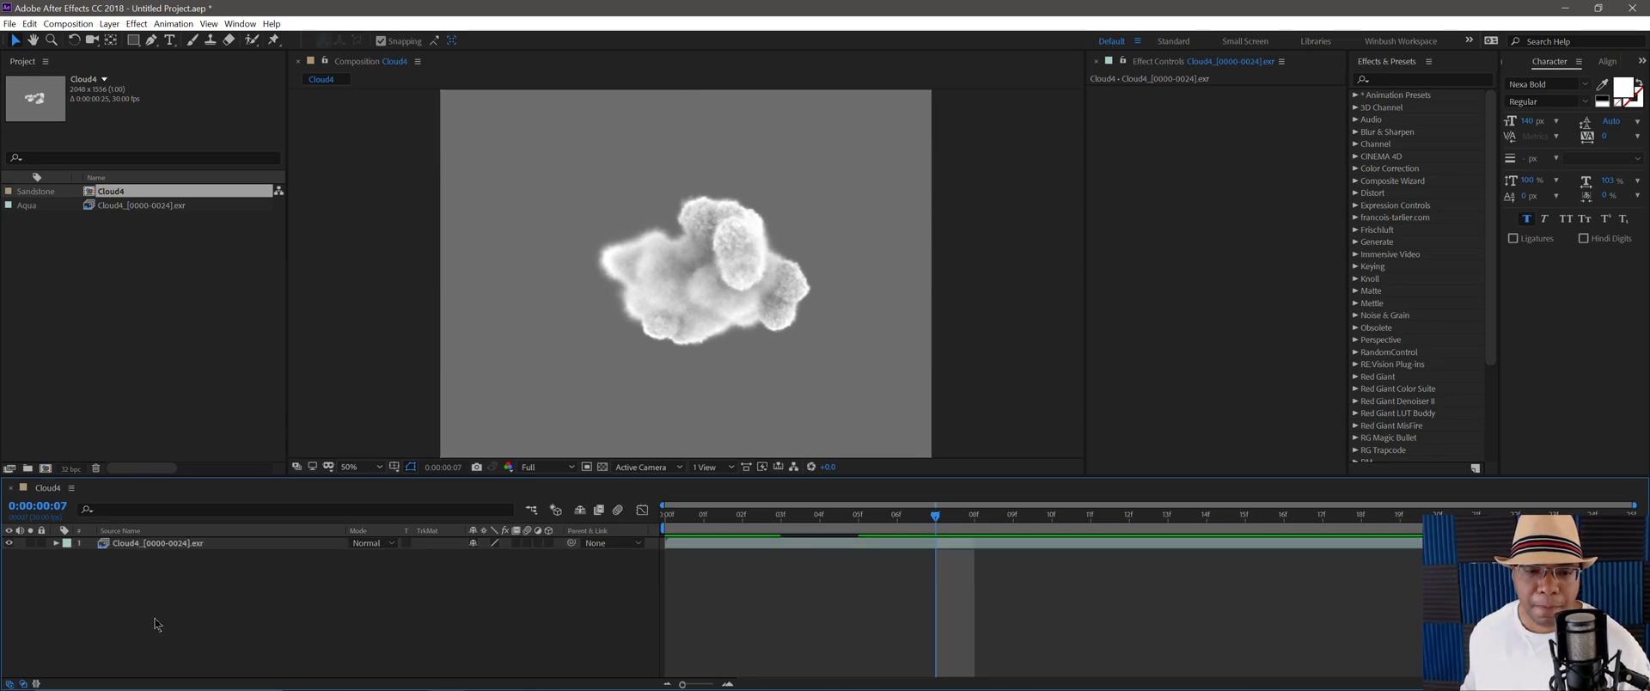
Add a Royal Blue Solid 1 layer below the cloud layer and enlarge the viewer
right_click(171, 592)
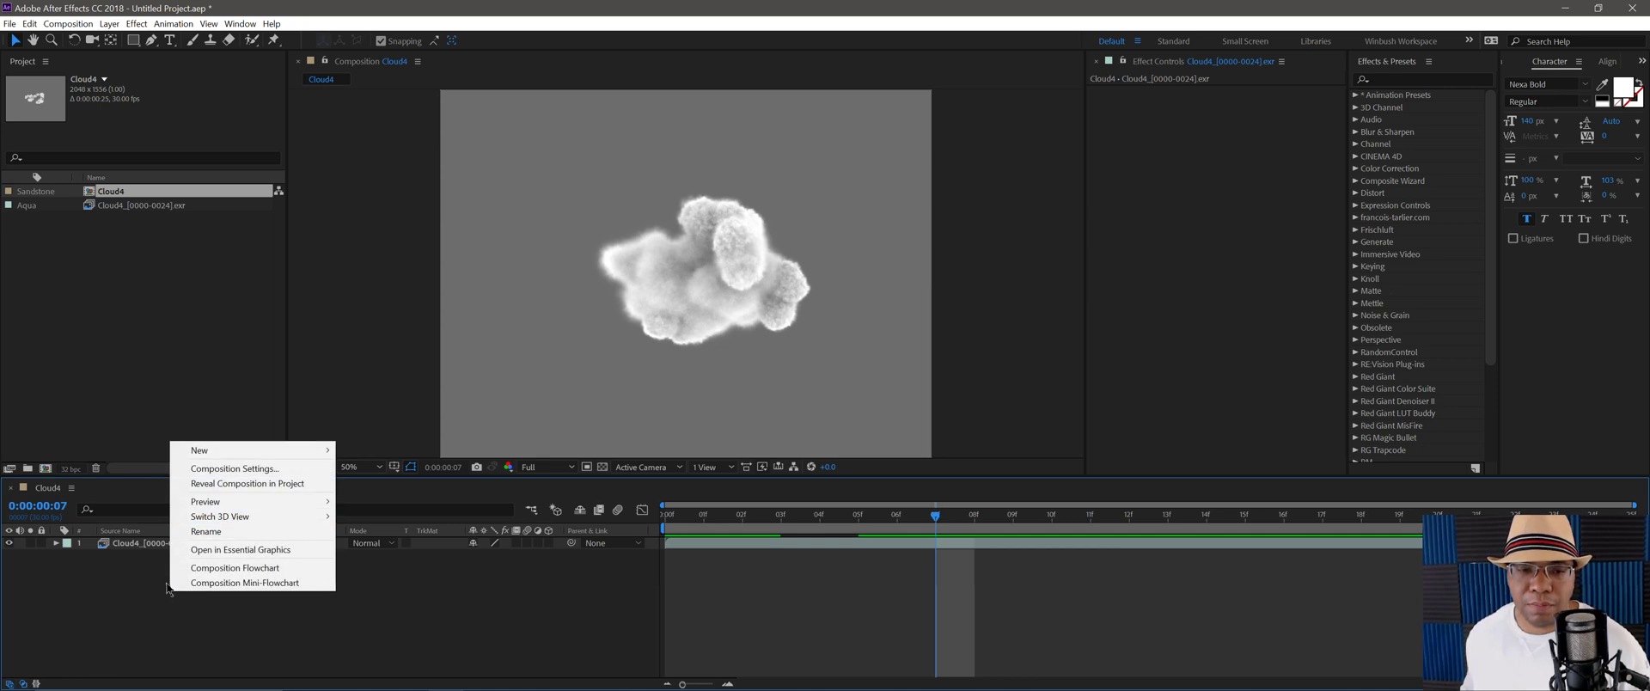
mouse_move(223, 452)
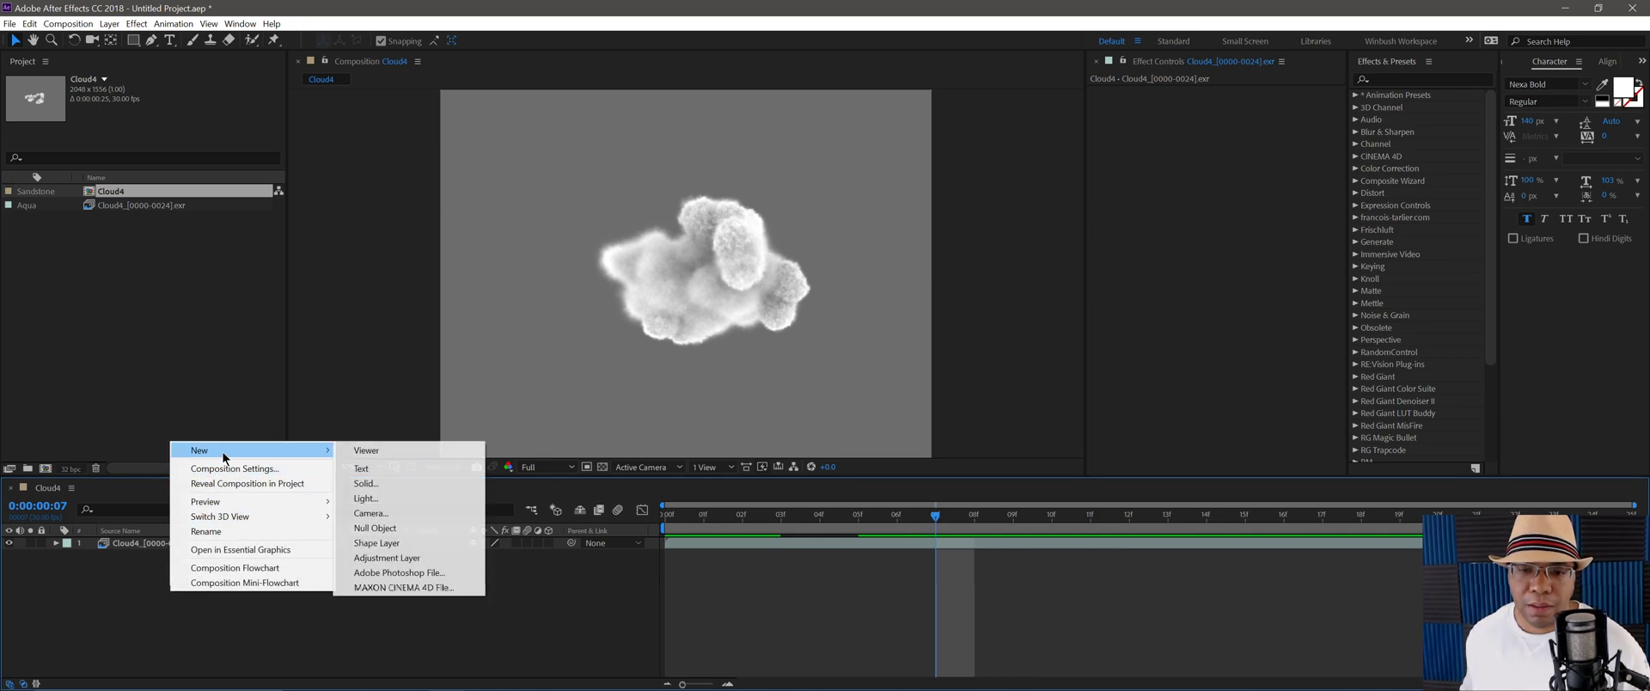
left_click(396, 484)
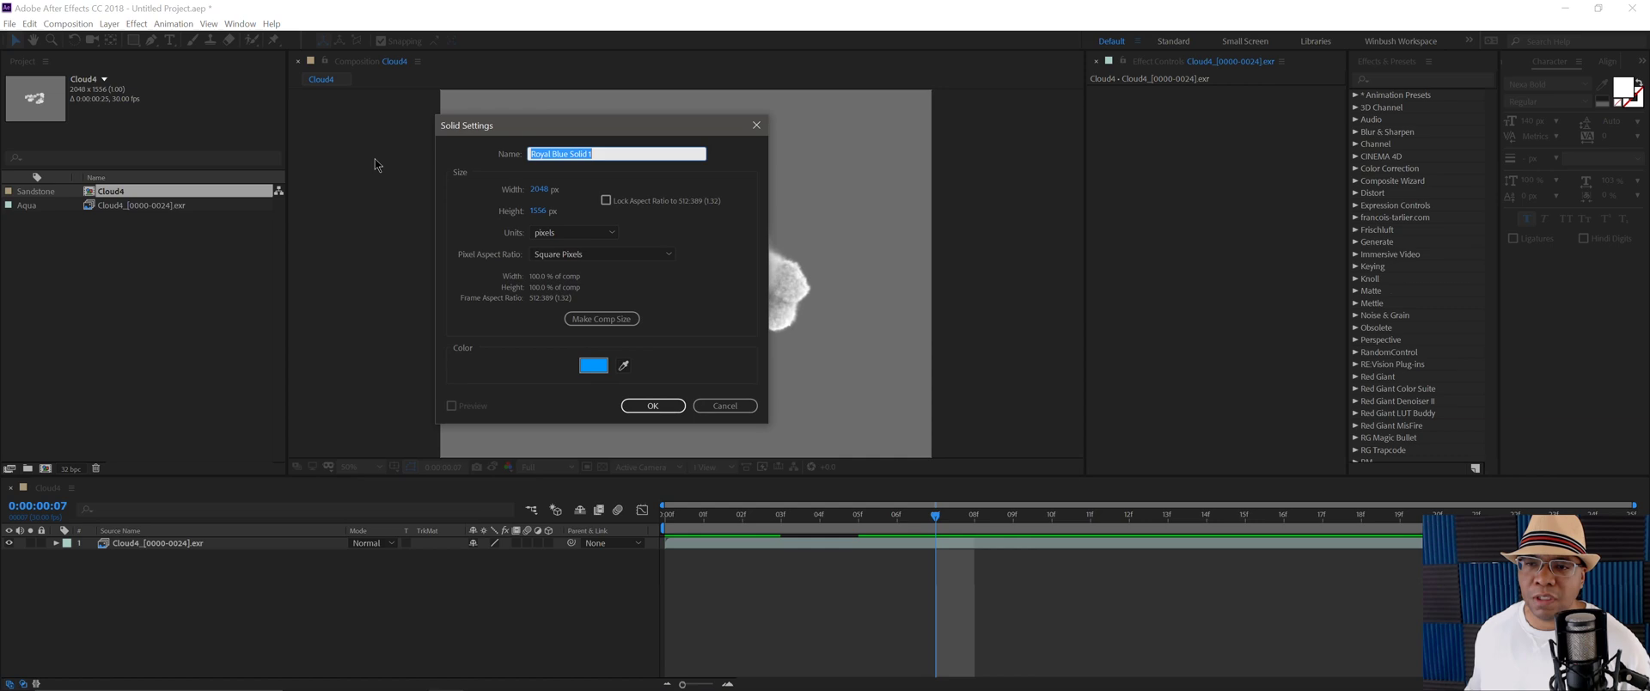
left_click(653, 406)
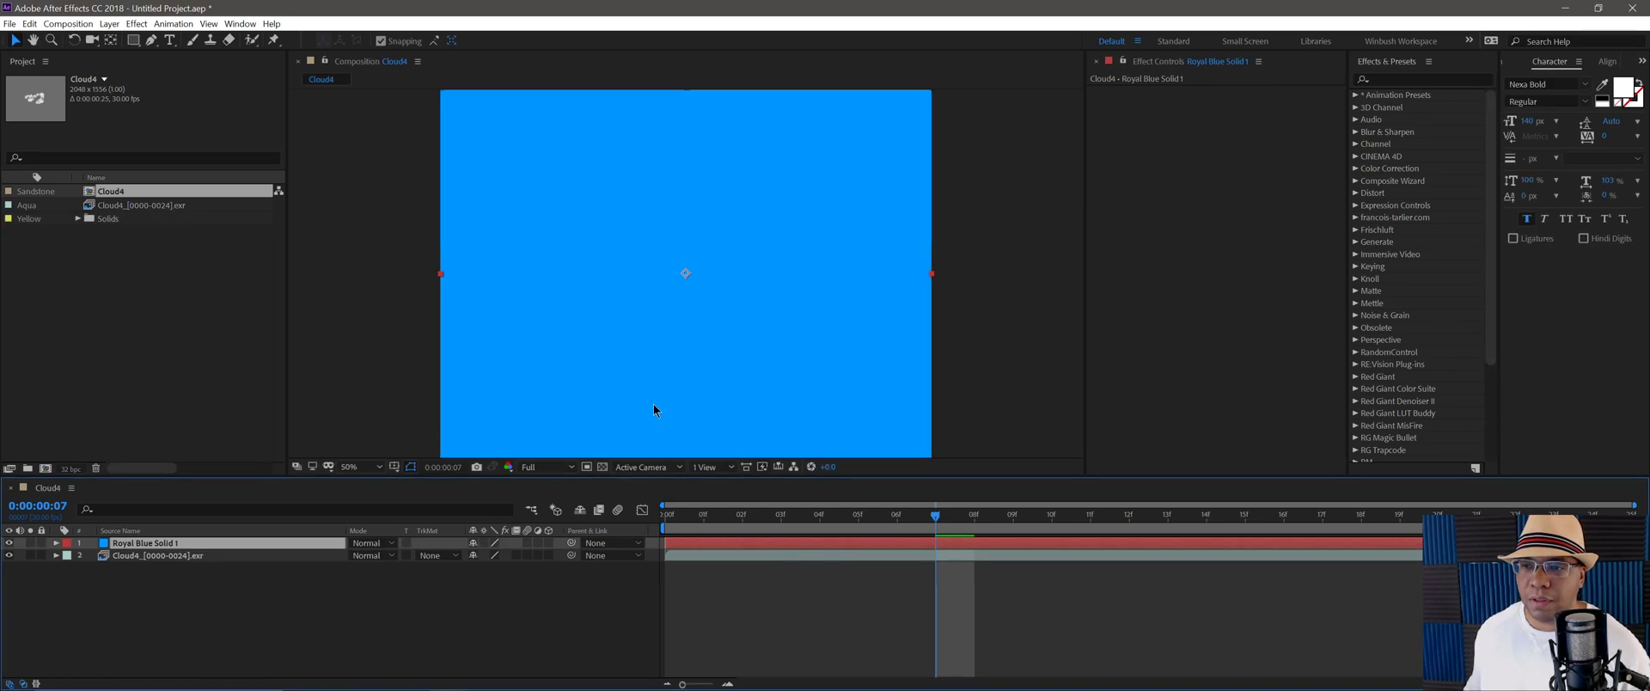
left_click_drag(228, 543, 247, 601)
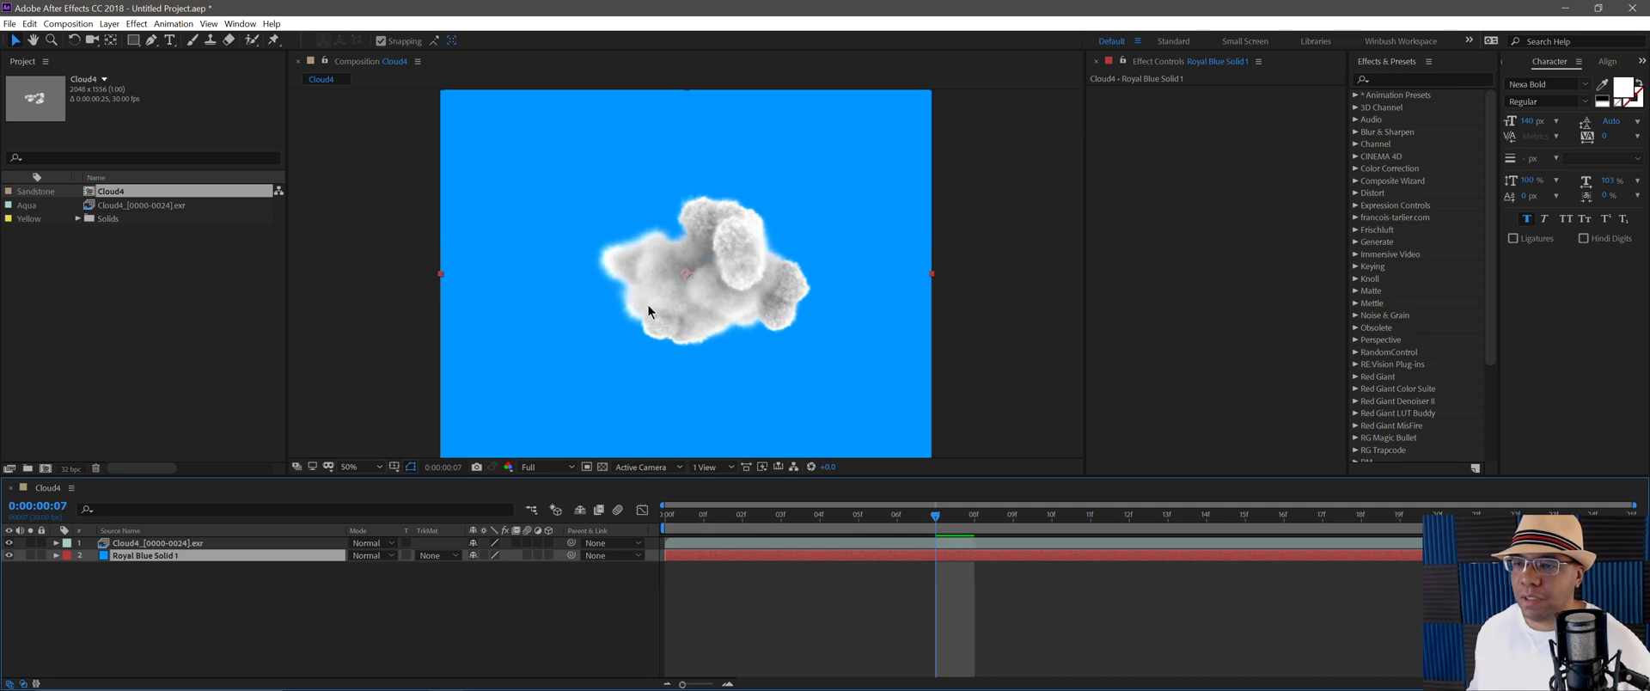
left_click_drag(744, 477, 744, 523)
Apply Gradient Ramp to the solid, sampling the solid's blue as Start Color
left_click(1391, 76)
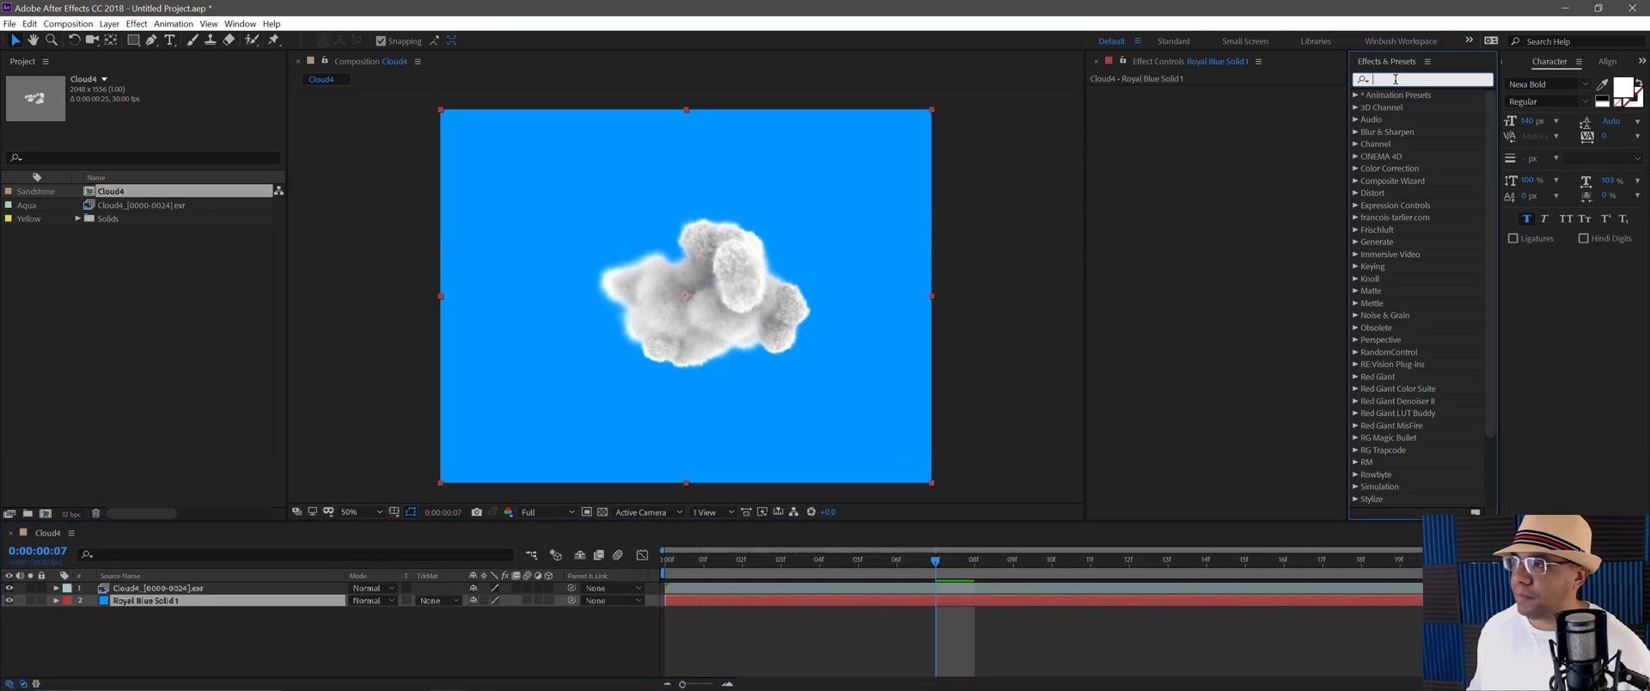
type("ramp")
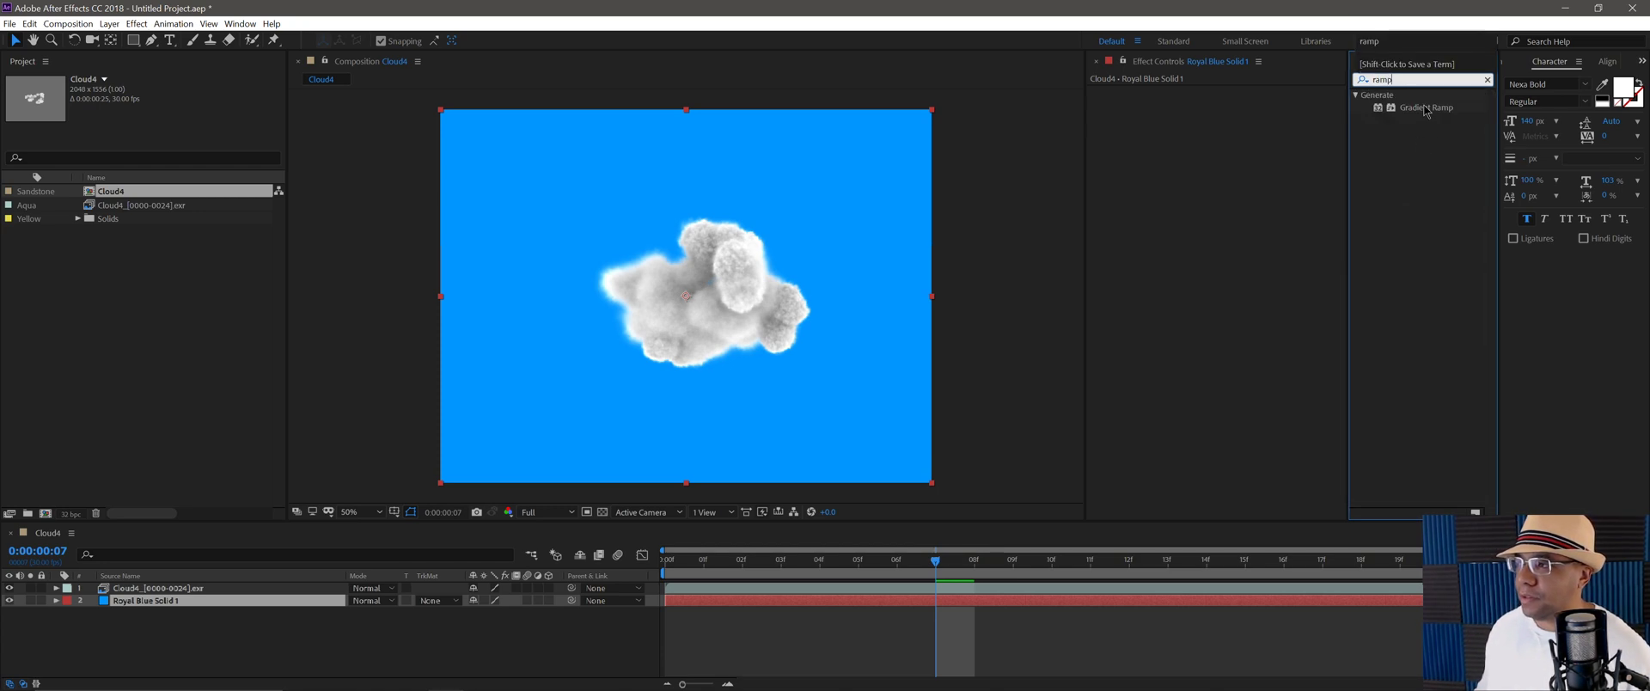
double_click(1427, 107)
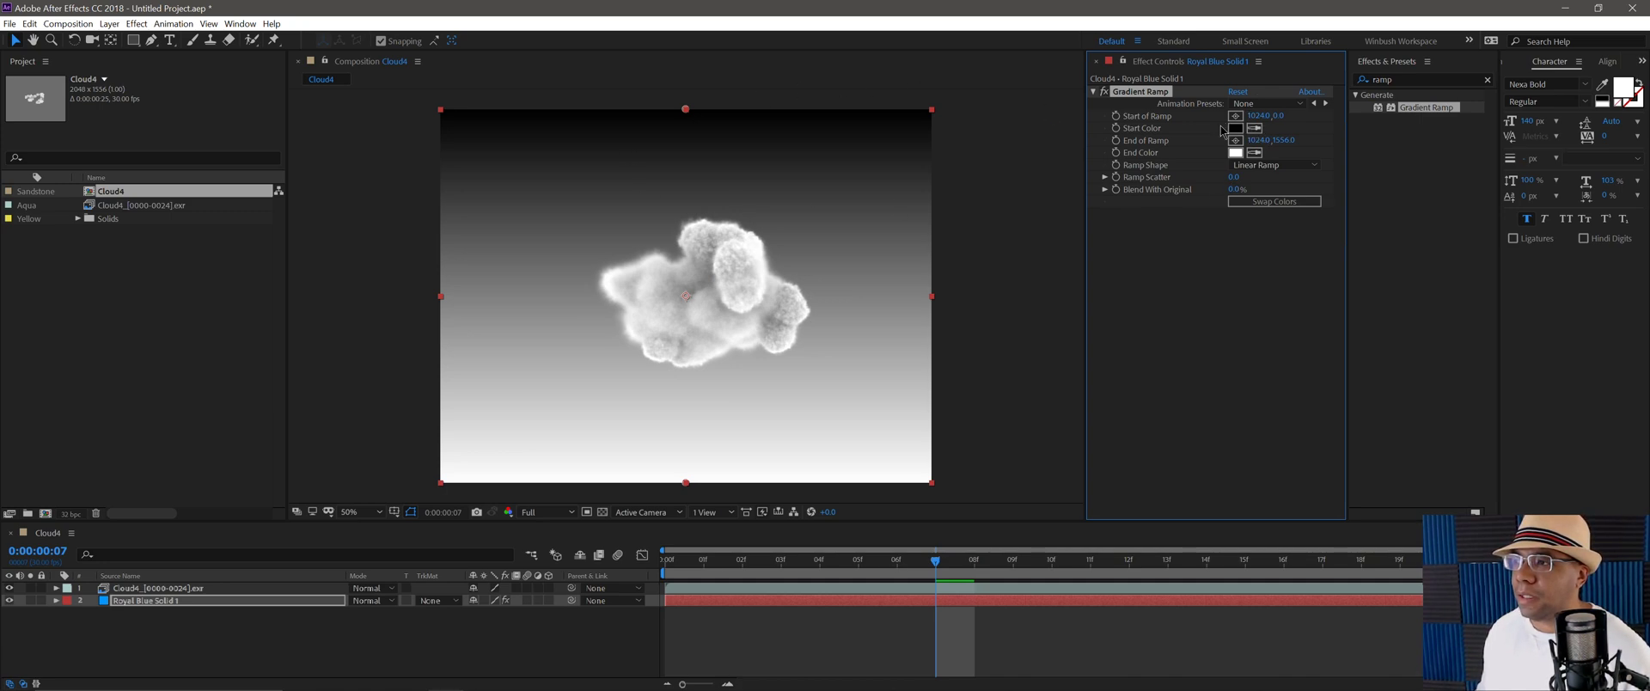
left_click(1254, 129)
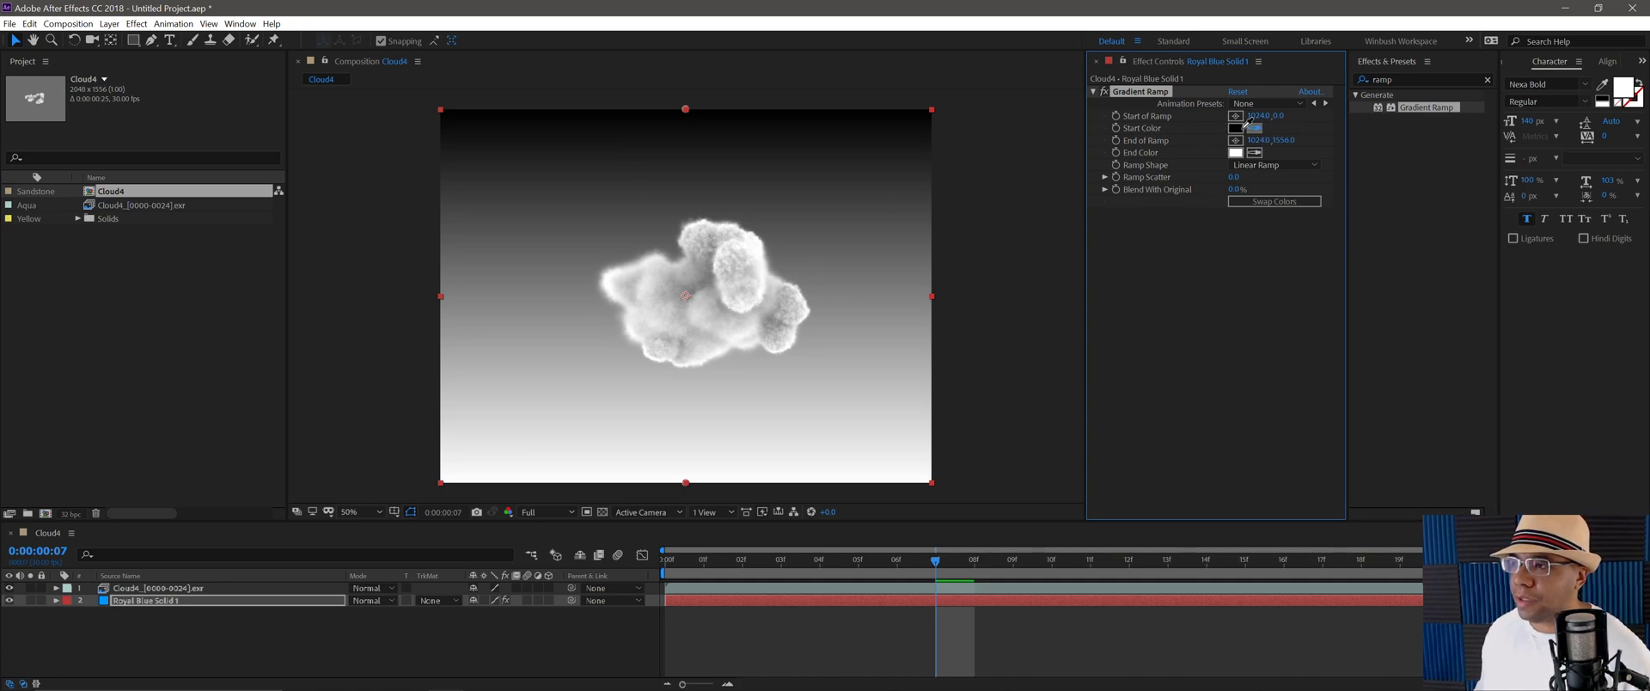
left_click(105, 602)
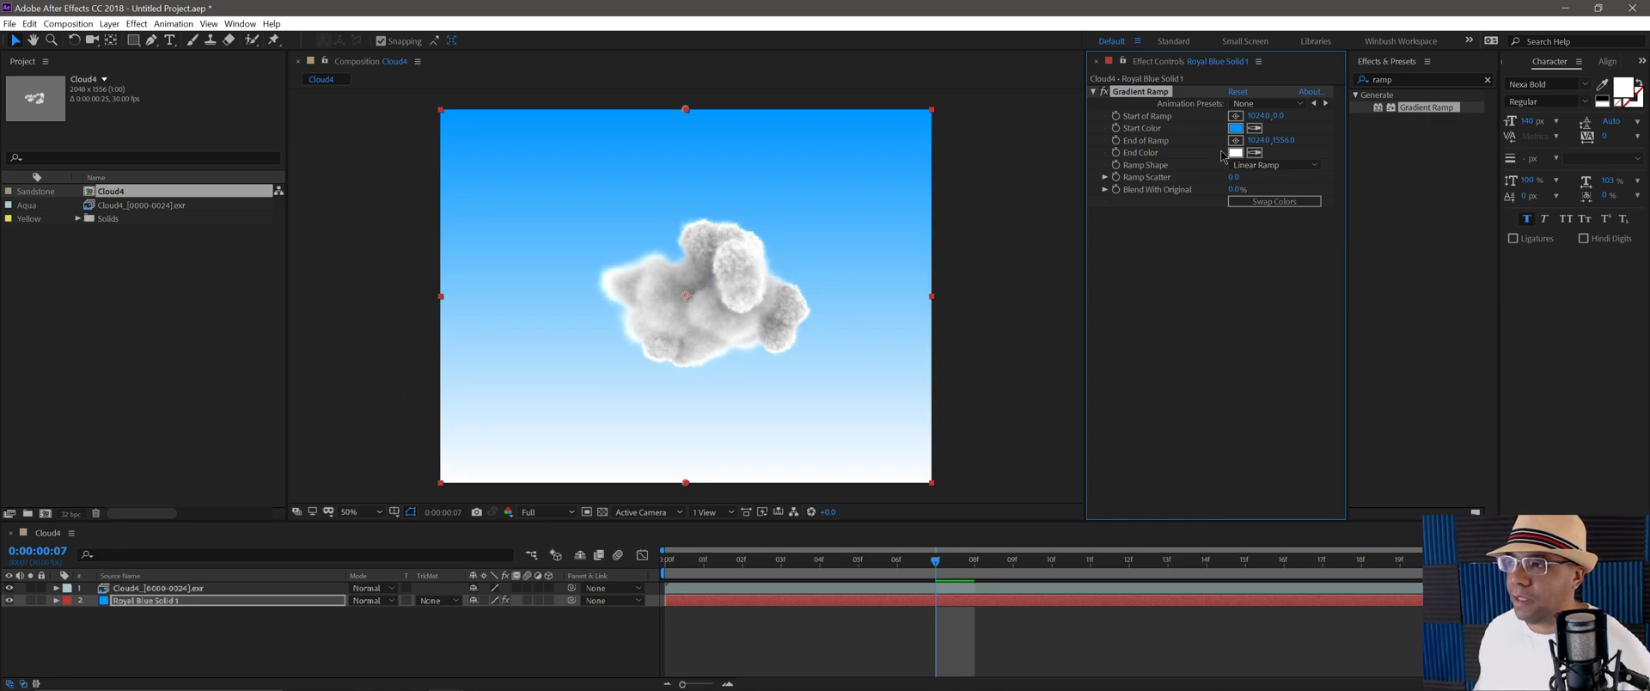
Set the gradient End Color to a pale light blue
left_click(1234, 153)
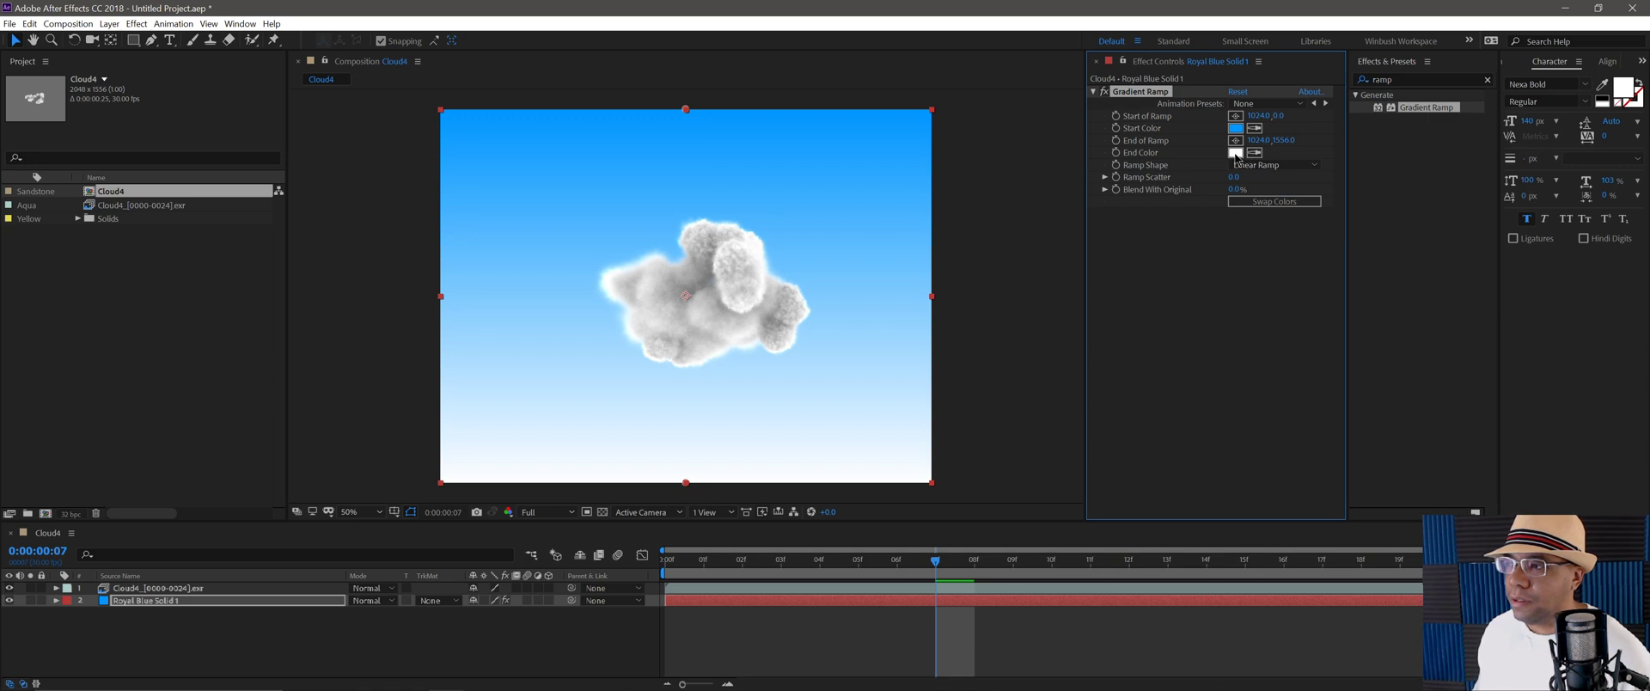
left_click(972, 390)
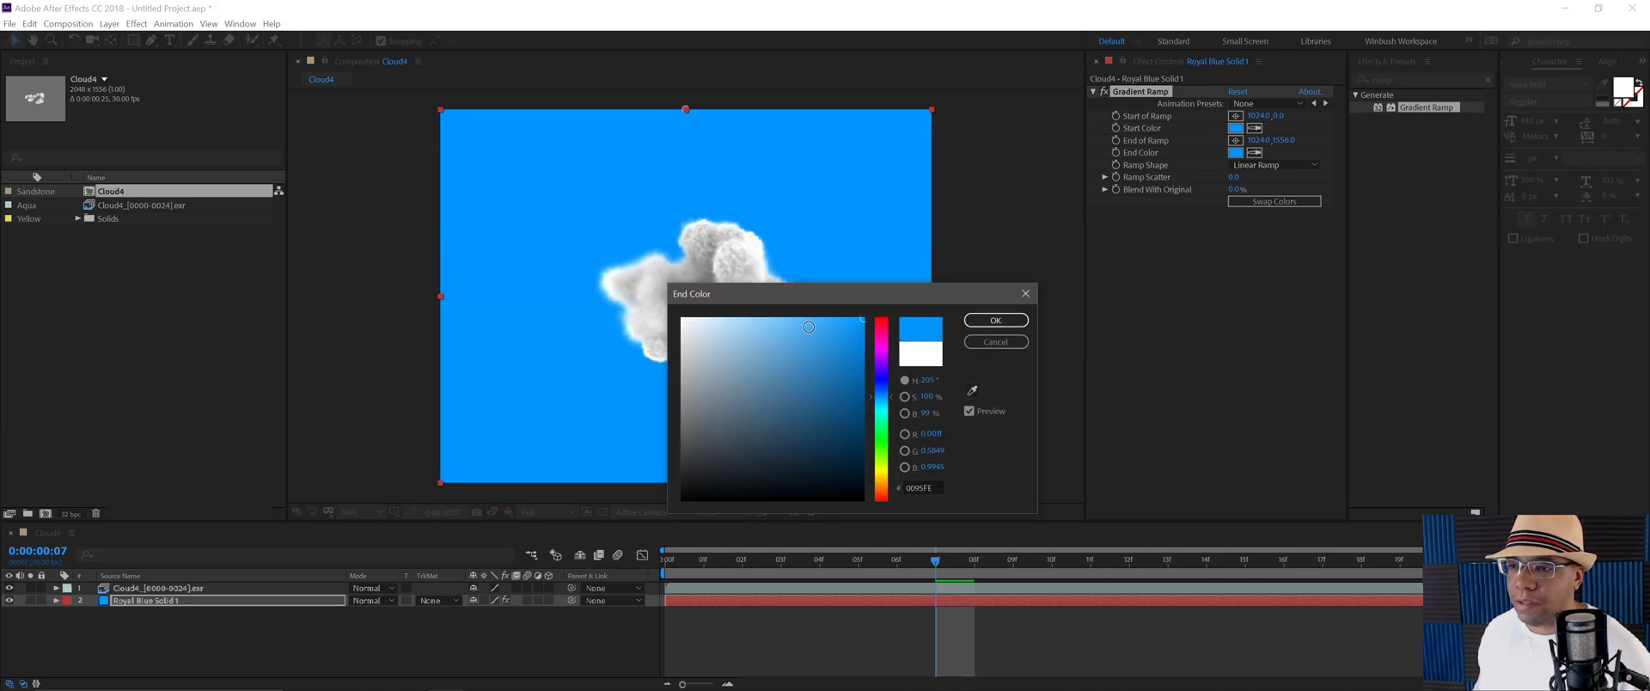
left_click_drag(791, 324, 750, 319)
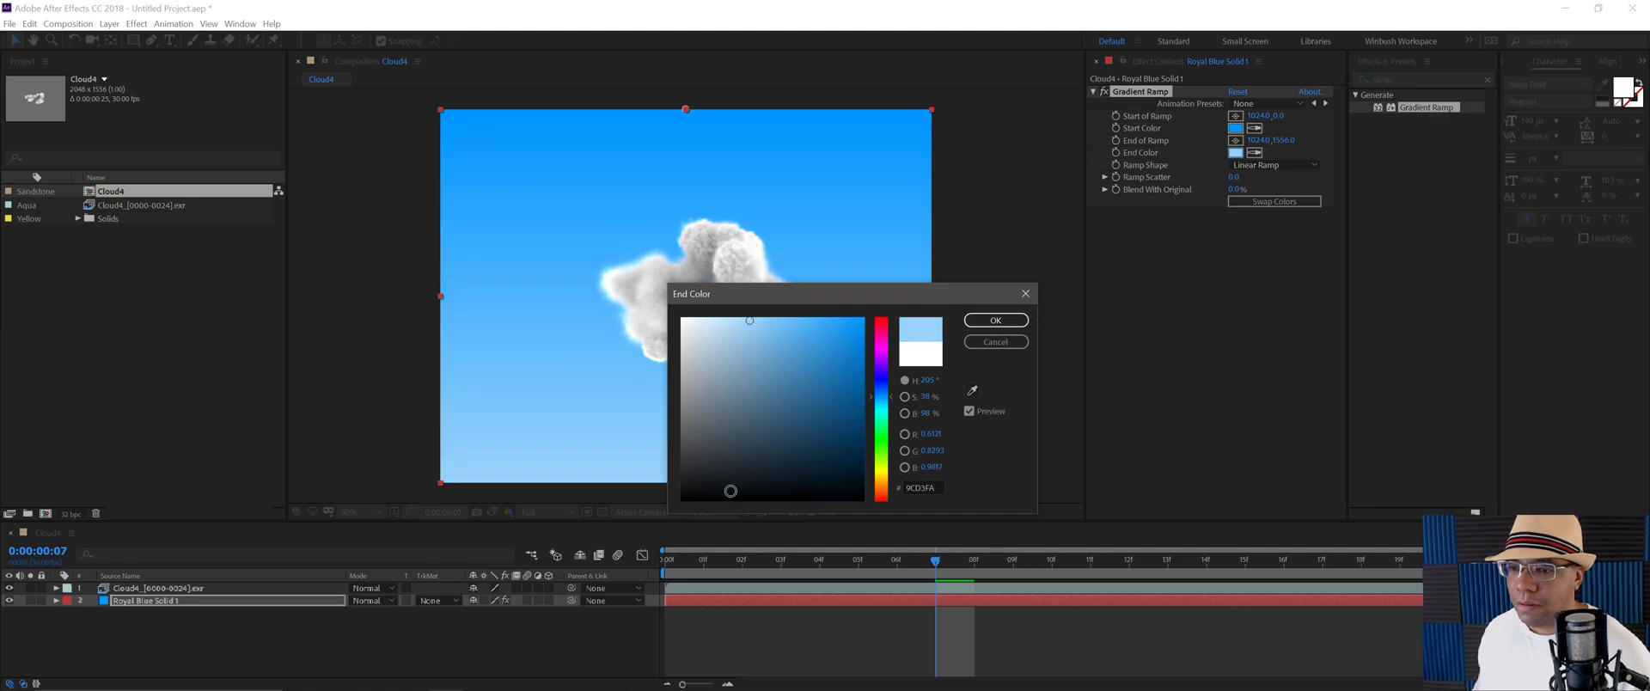
left_click(995, 320)
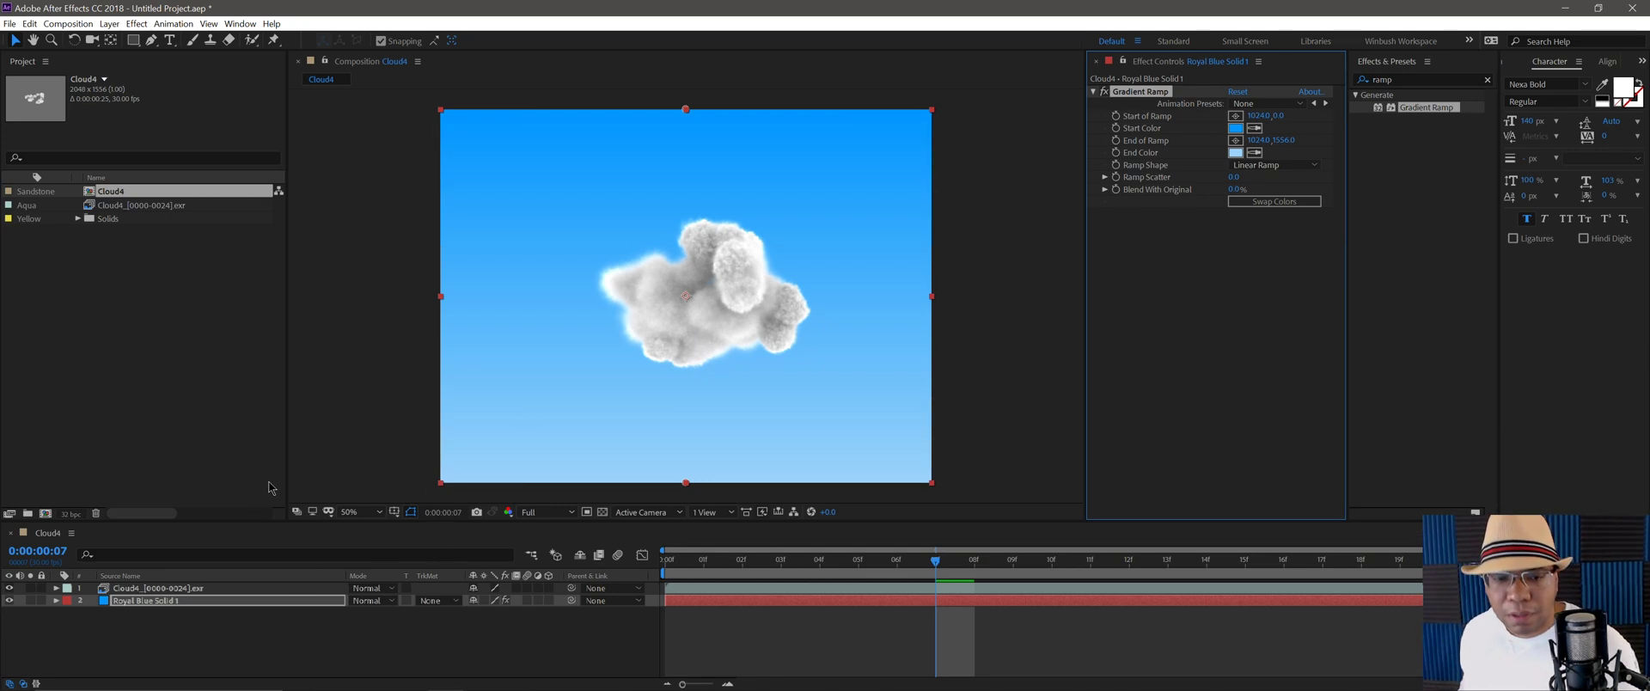
left_click(197, 590)
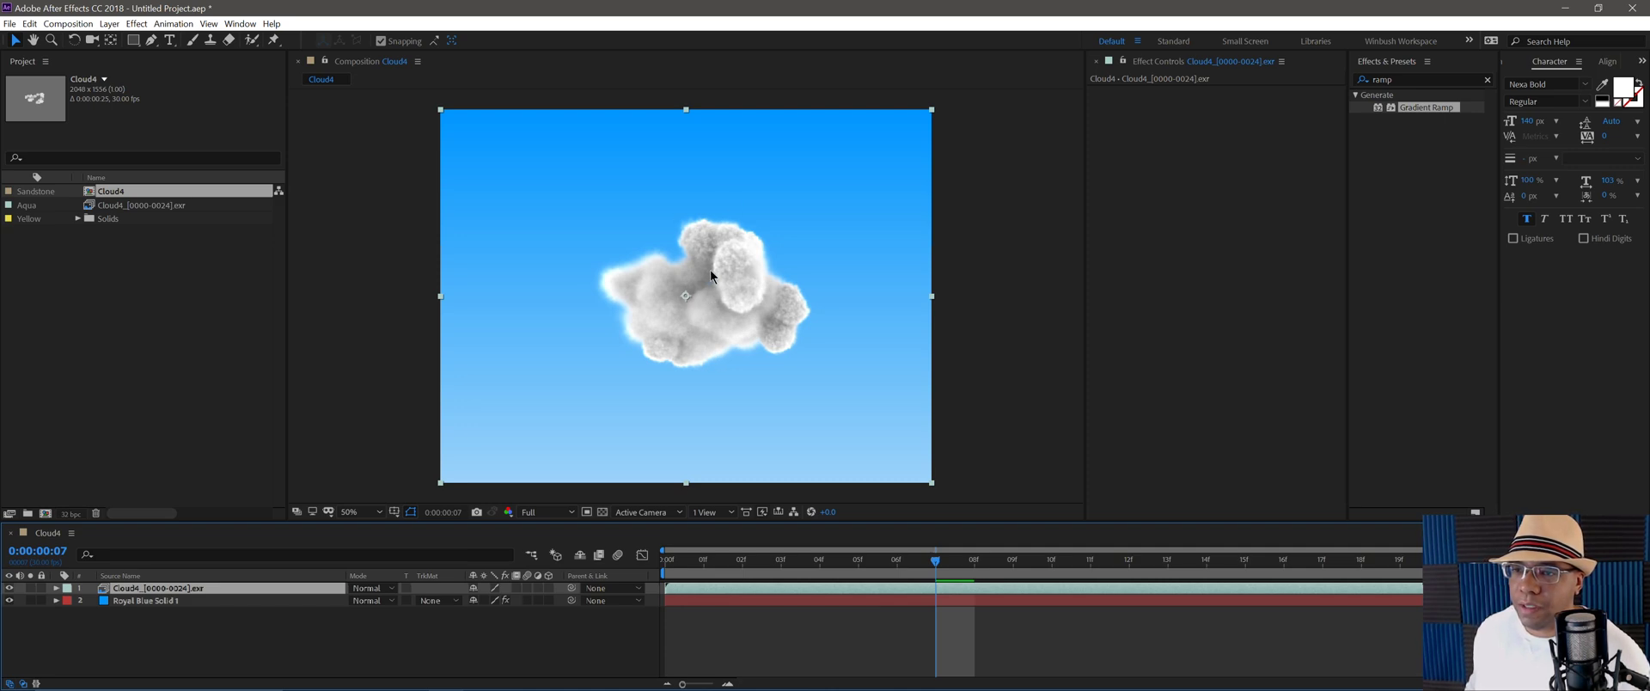
Apply the Tritone effect to the cloud layer
left_click(1426, 79)
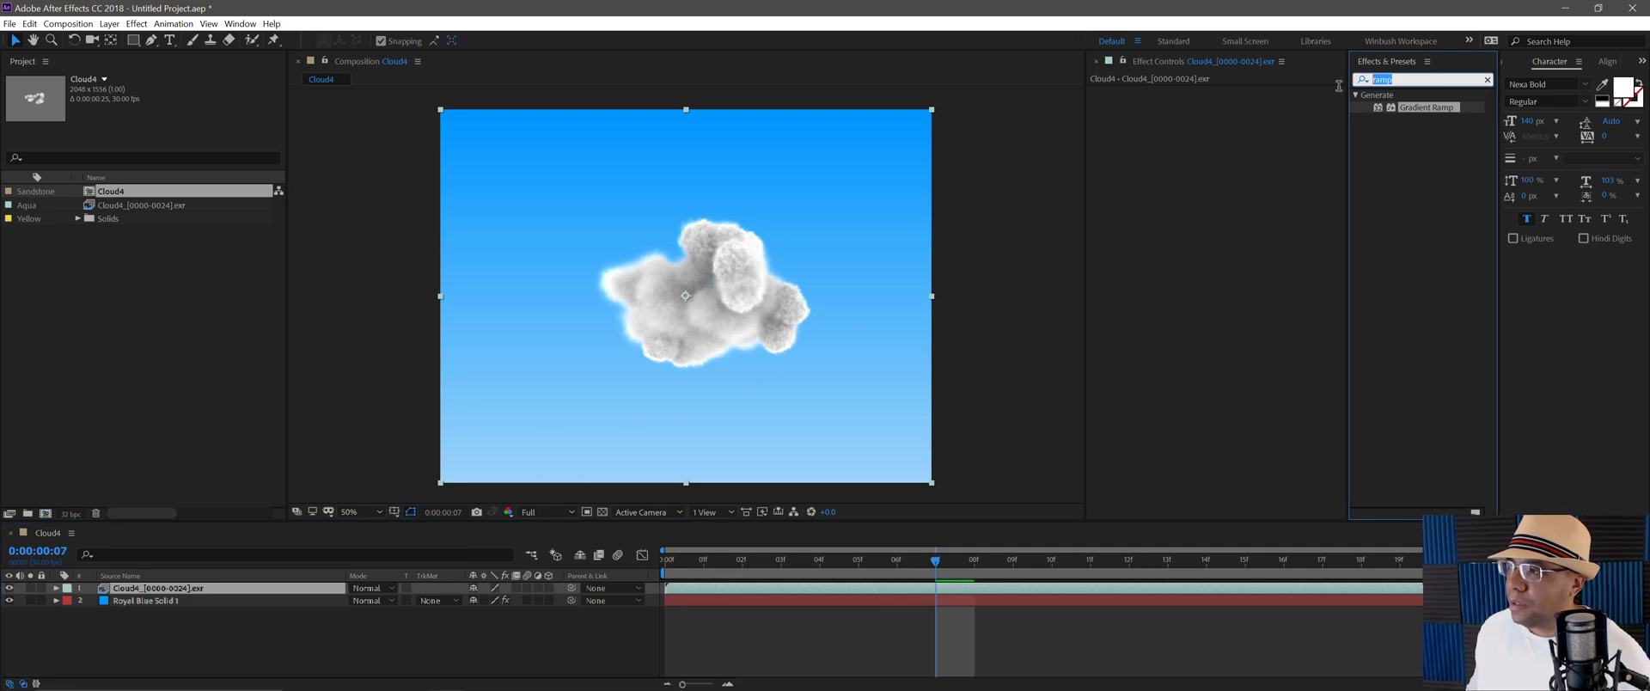
left_click(1487, 79)
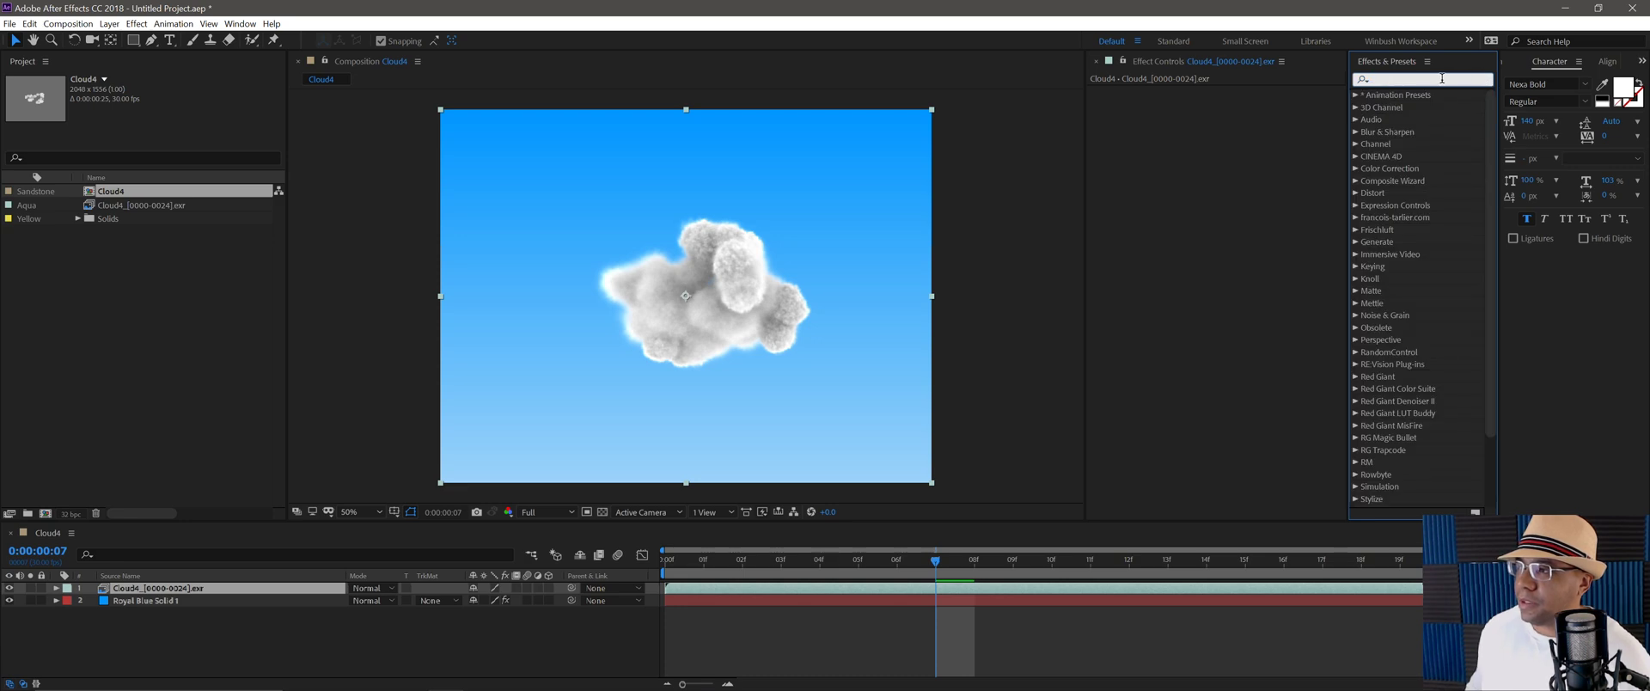
type("trito")
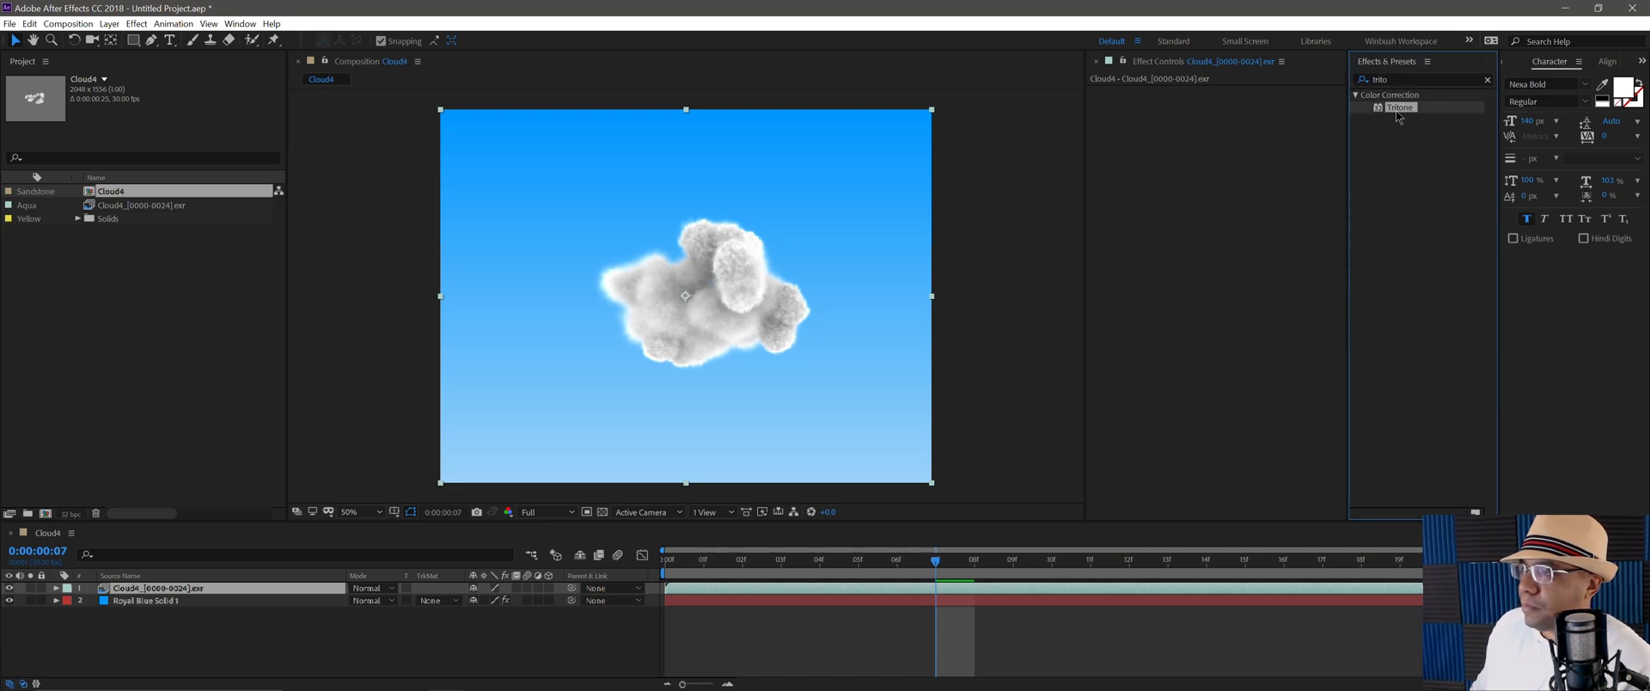
left_click_drag(1399, 108, 1211, 193)
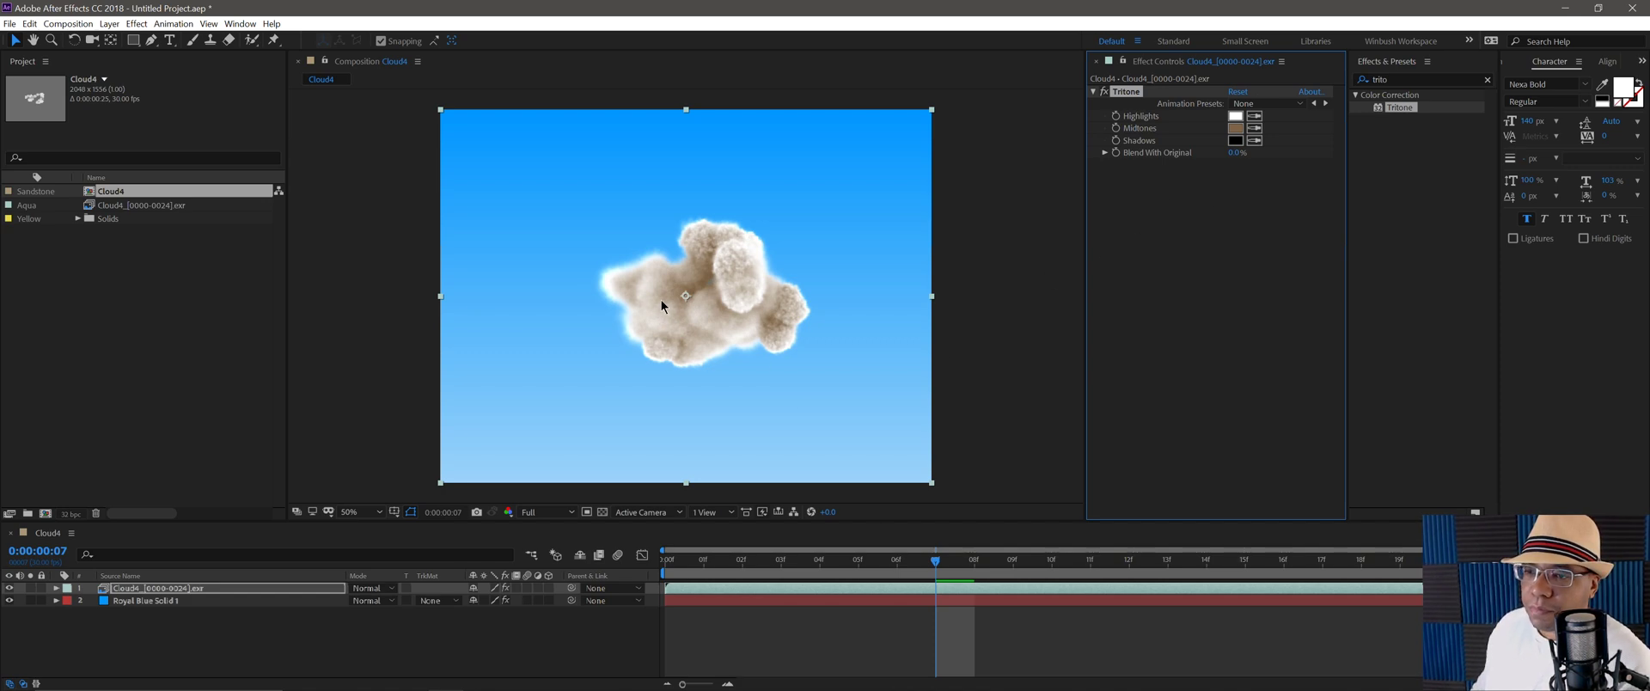
Set Tritone's Midtones to a light, slightly saturated sky blue
left_click(1253, 128)
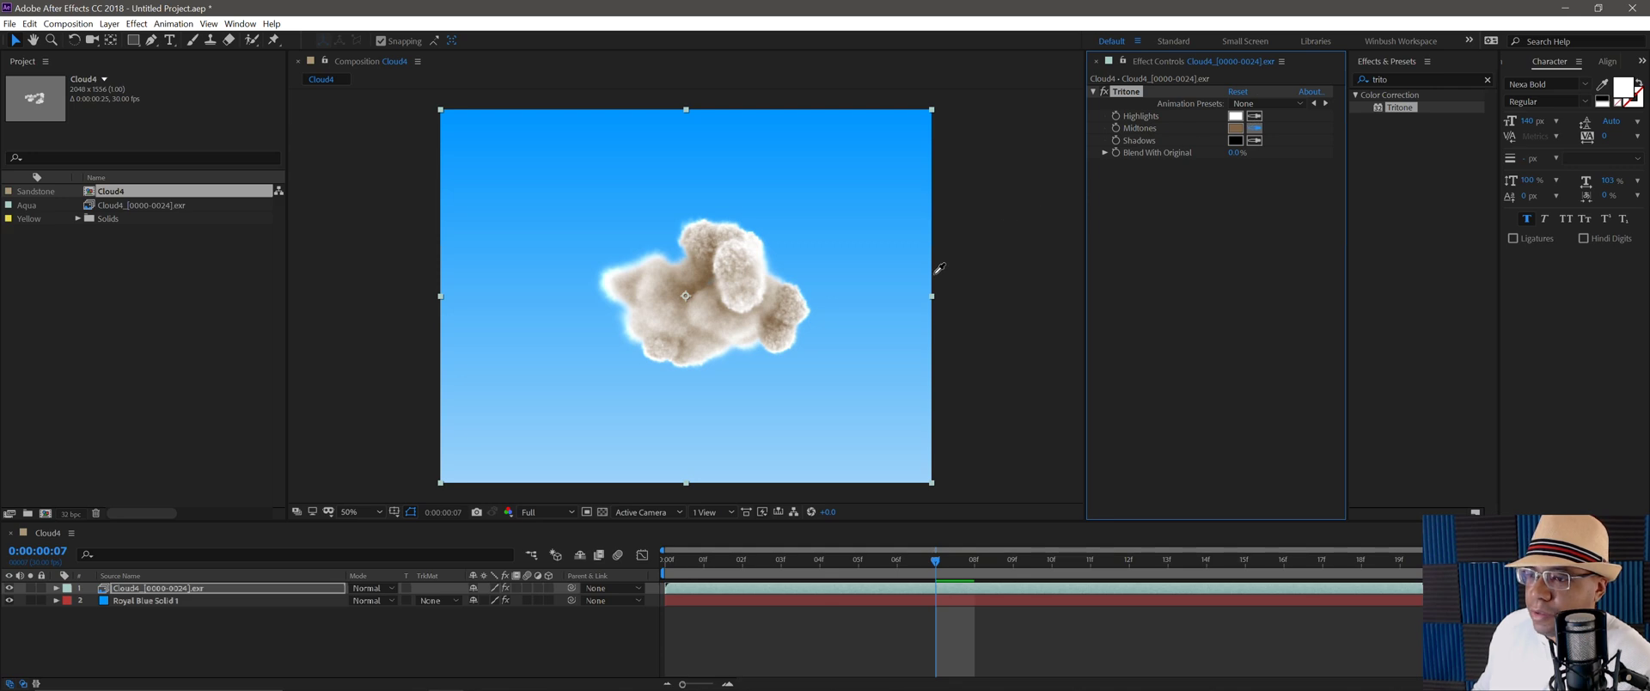
left_click(862, 363)
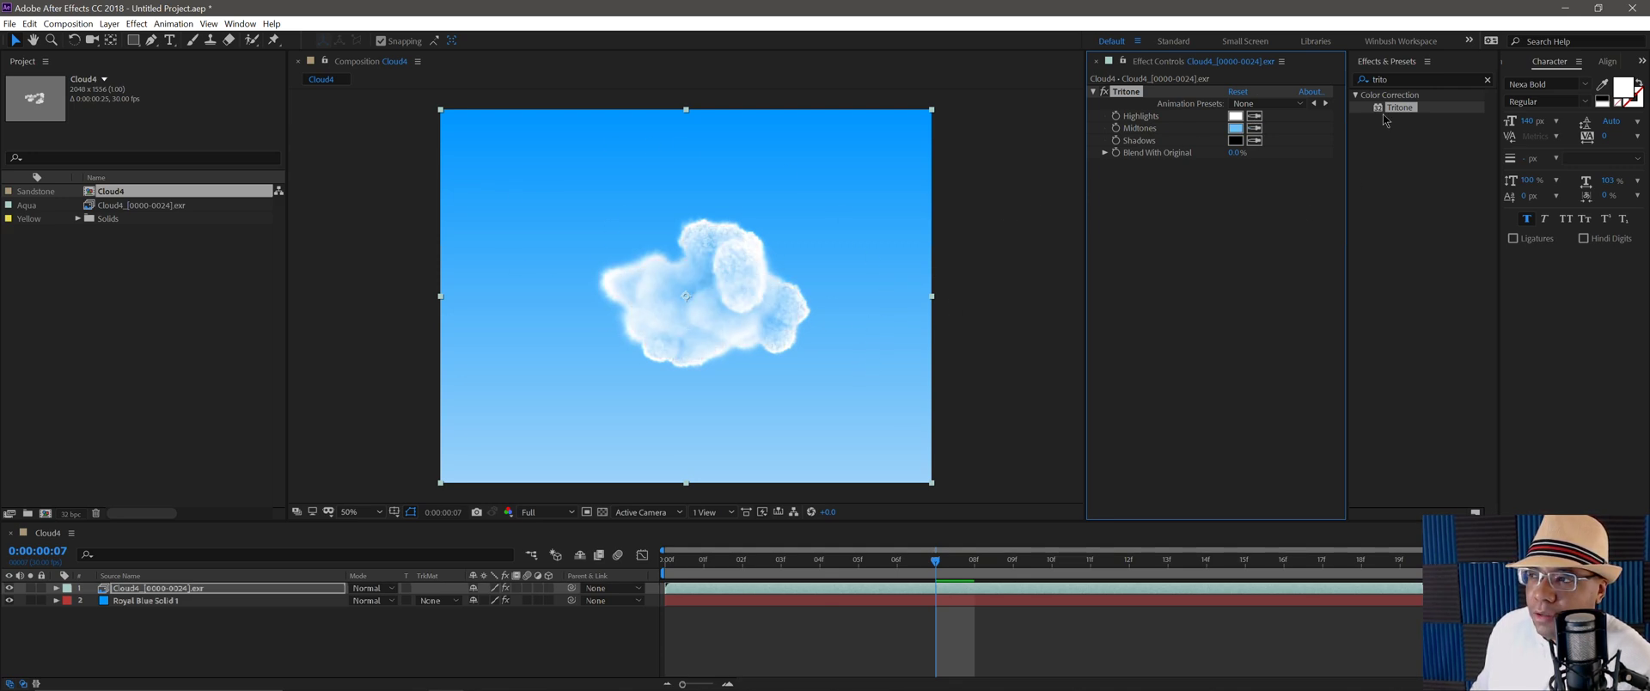
left_click(1234, 128)
left_click_drag(786, 320, 723, 316)
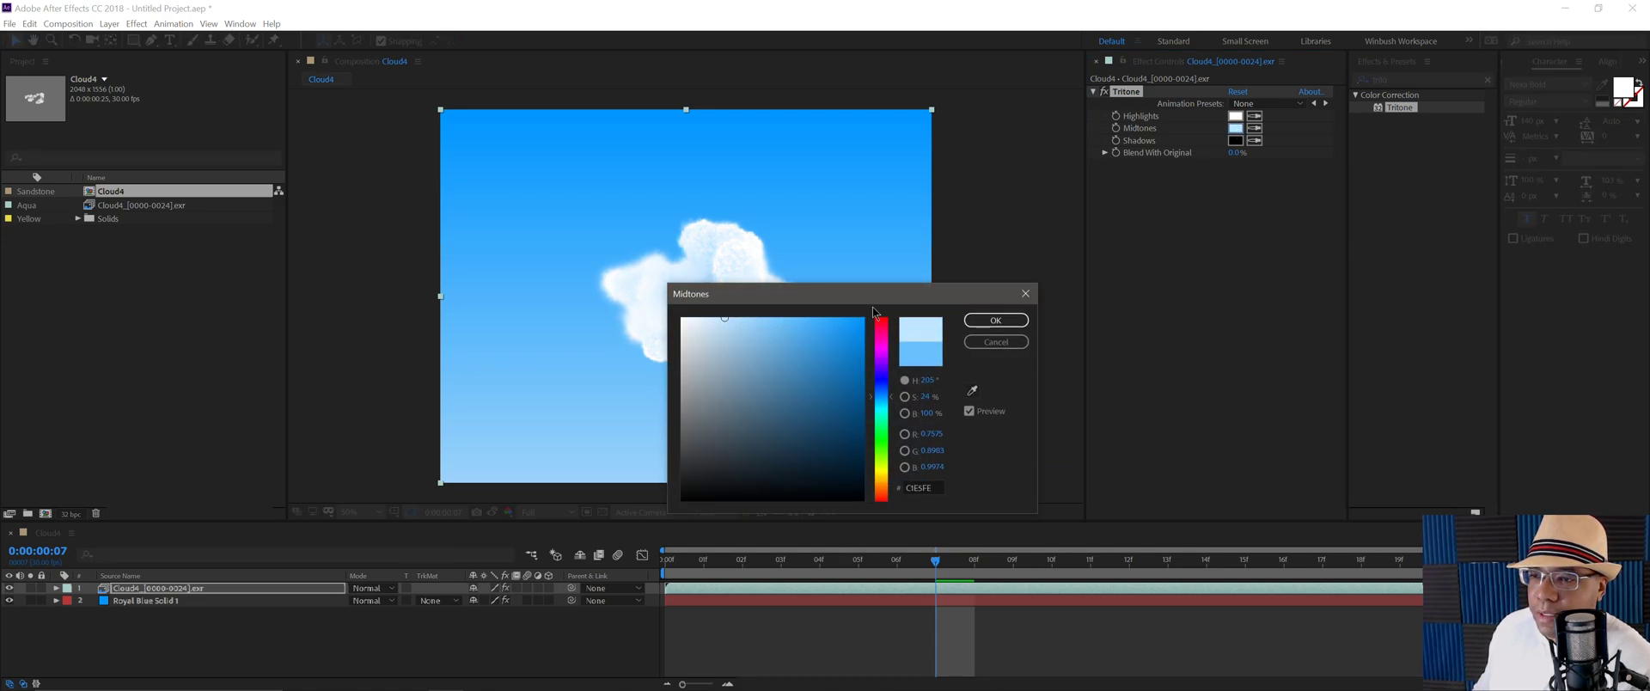
left_click_drag(876, 293, 1169, 316)
left_click(1029, 346)
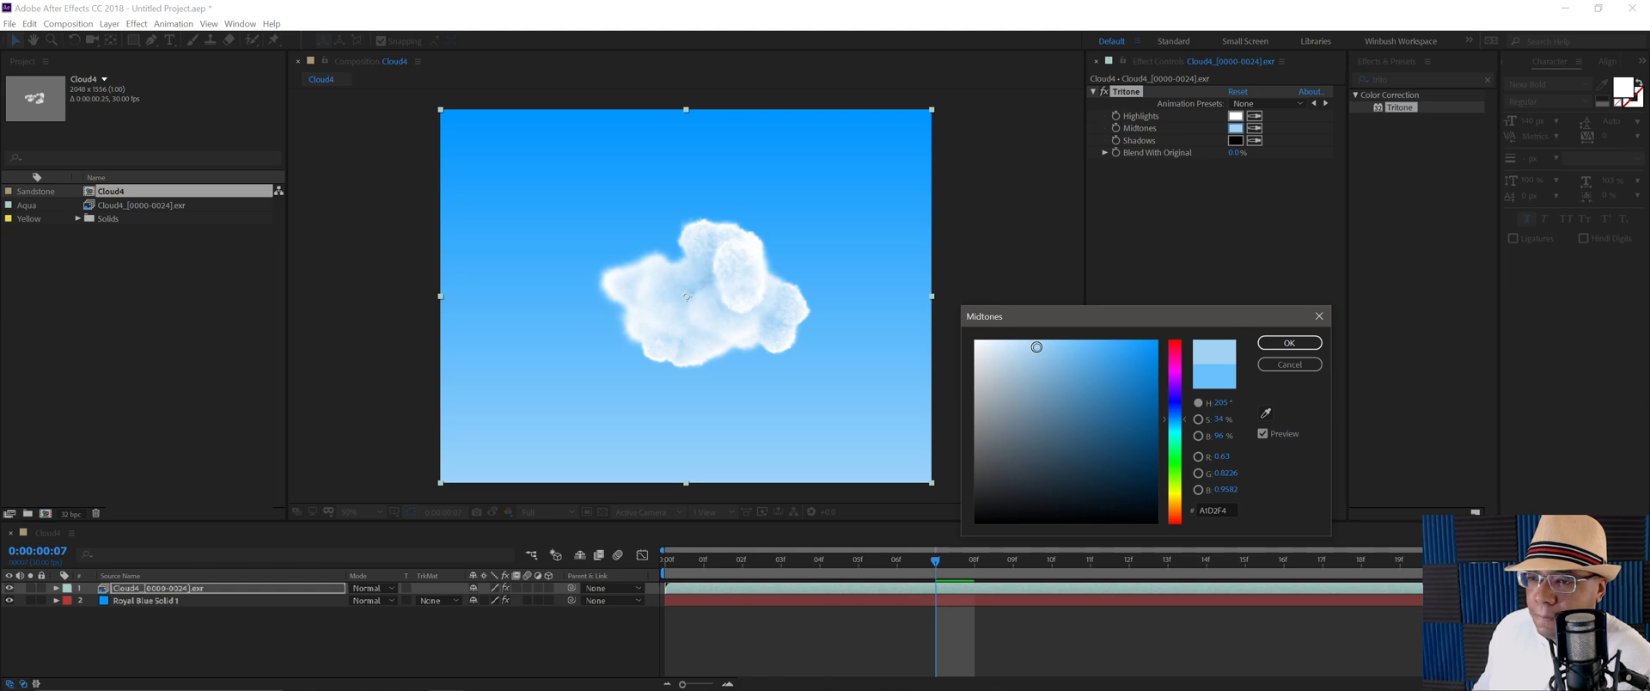
left_click_drag(1028, 345, 1042, 347)
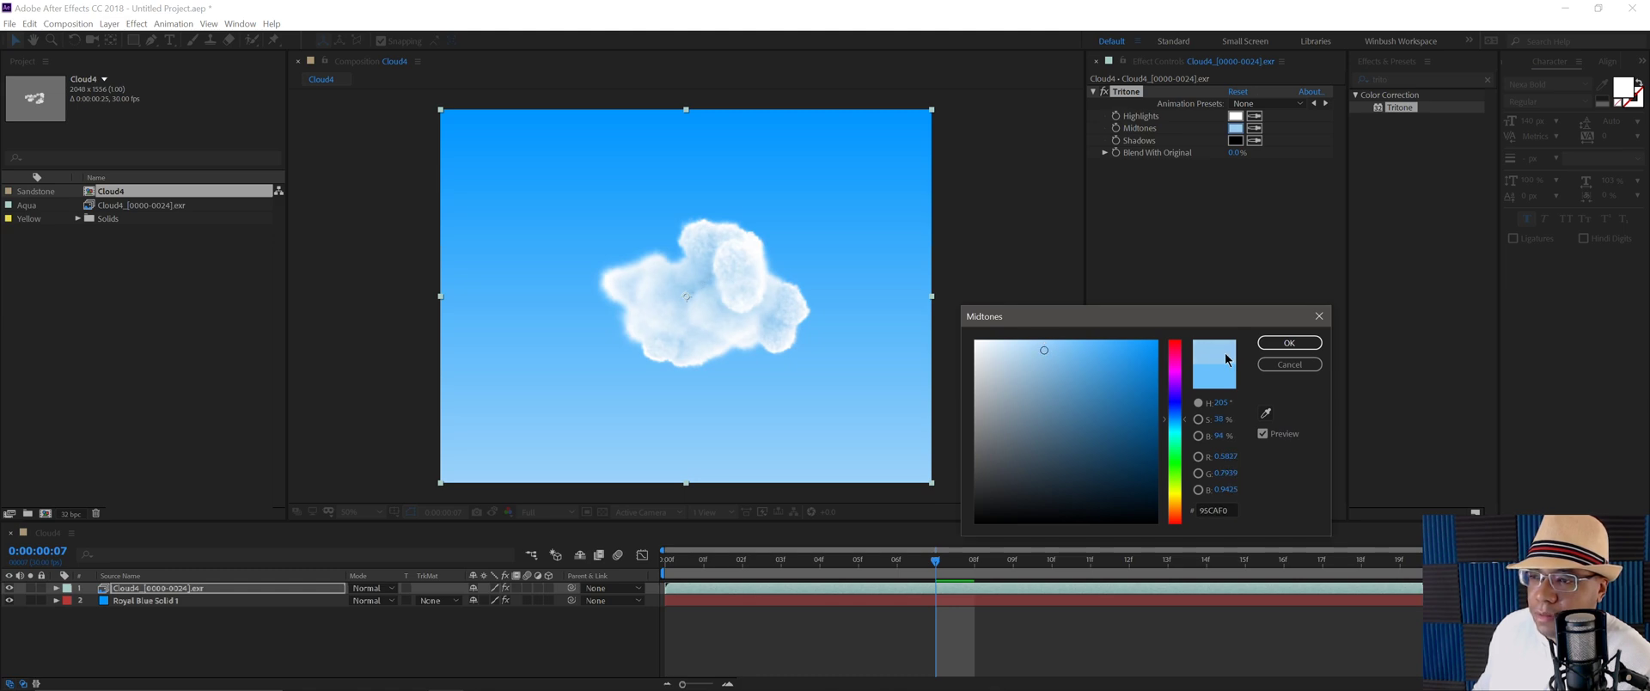
left_click(1275, 346)
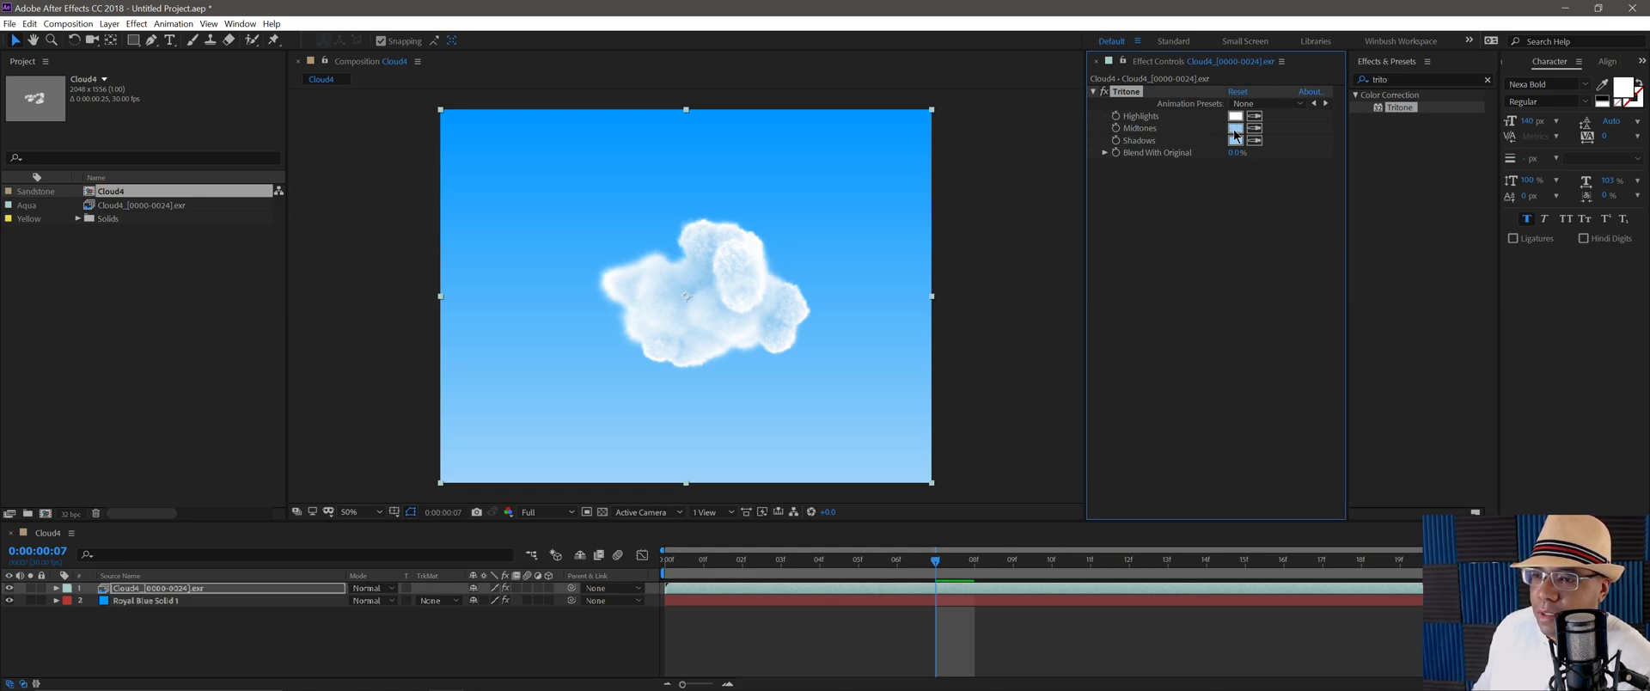
Set Tritone's Shadows to a dark blue
left_click(1235, 140)
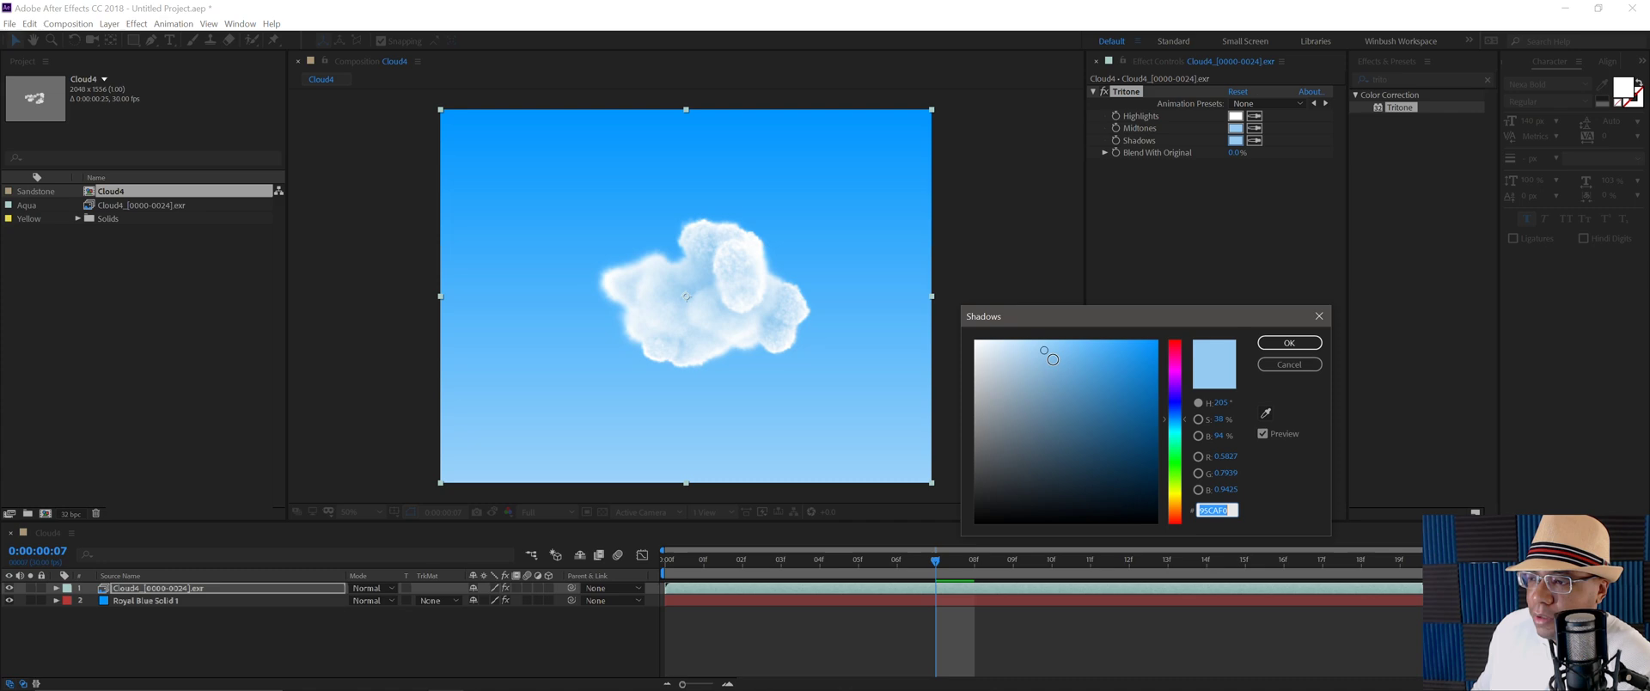
mouse_move(1047, 355)
left_mouse_down()
mouse_move(1098, 487)
mouse_move(1104, 472)
left_mouse_up()
left_click(1289, 342)
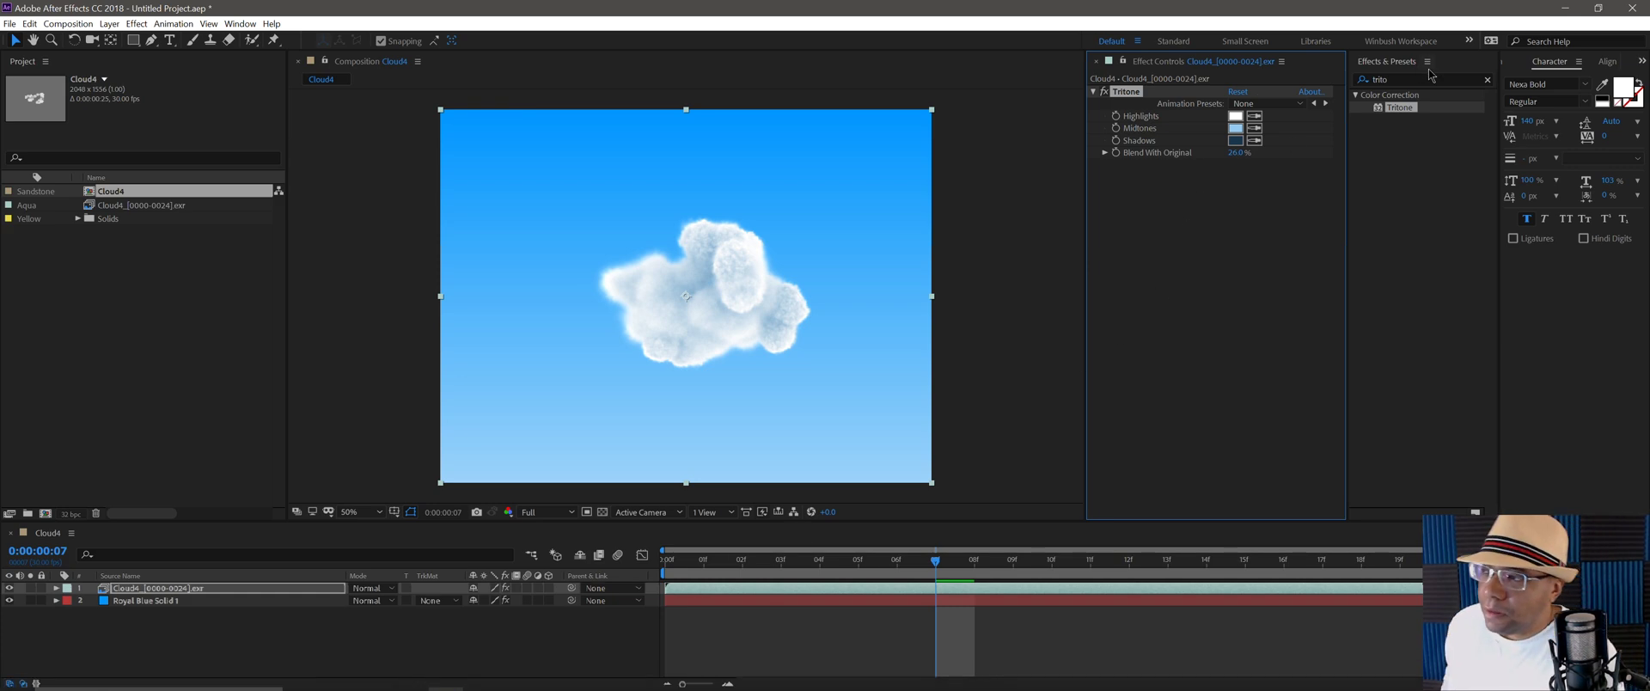
Add Light Wrap below Tritone on the cloud, with Royal Blue Solid 1 as Background Layer
left_click(1488, 79)
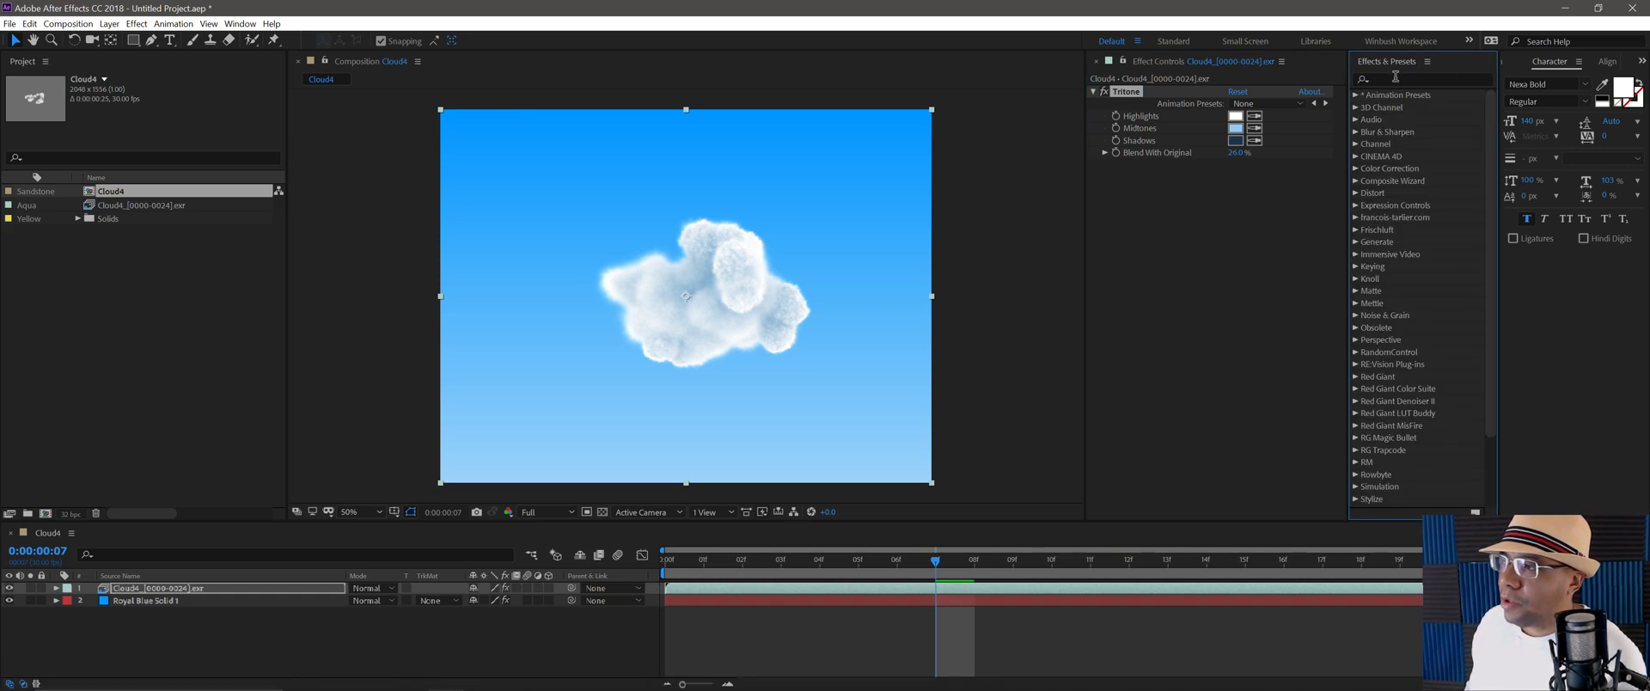
left_click(1388, 79)
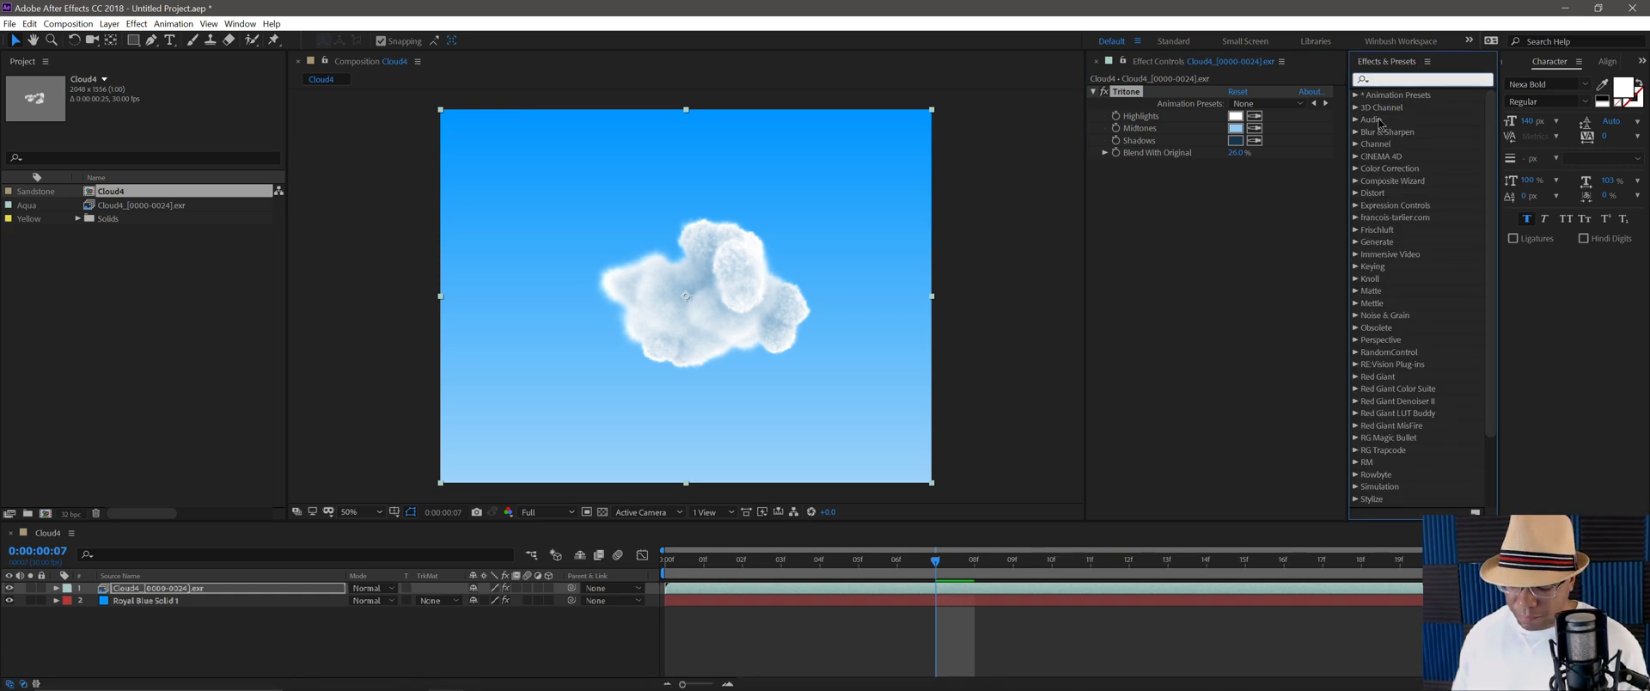
type("light")
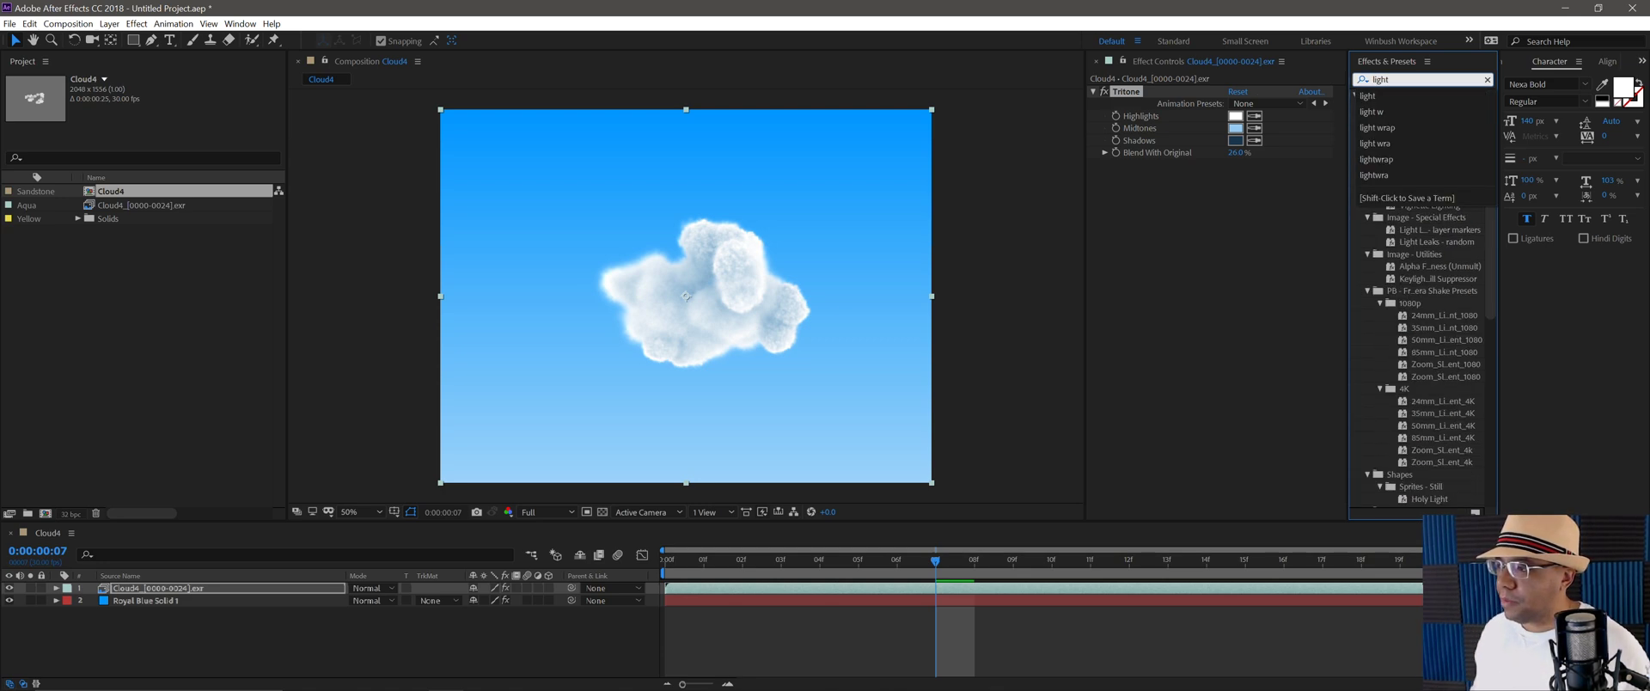
left_click(1409, 129)
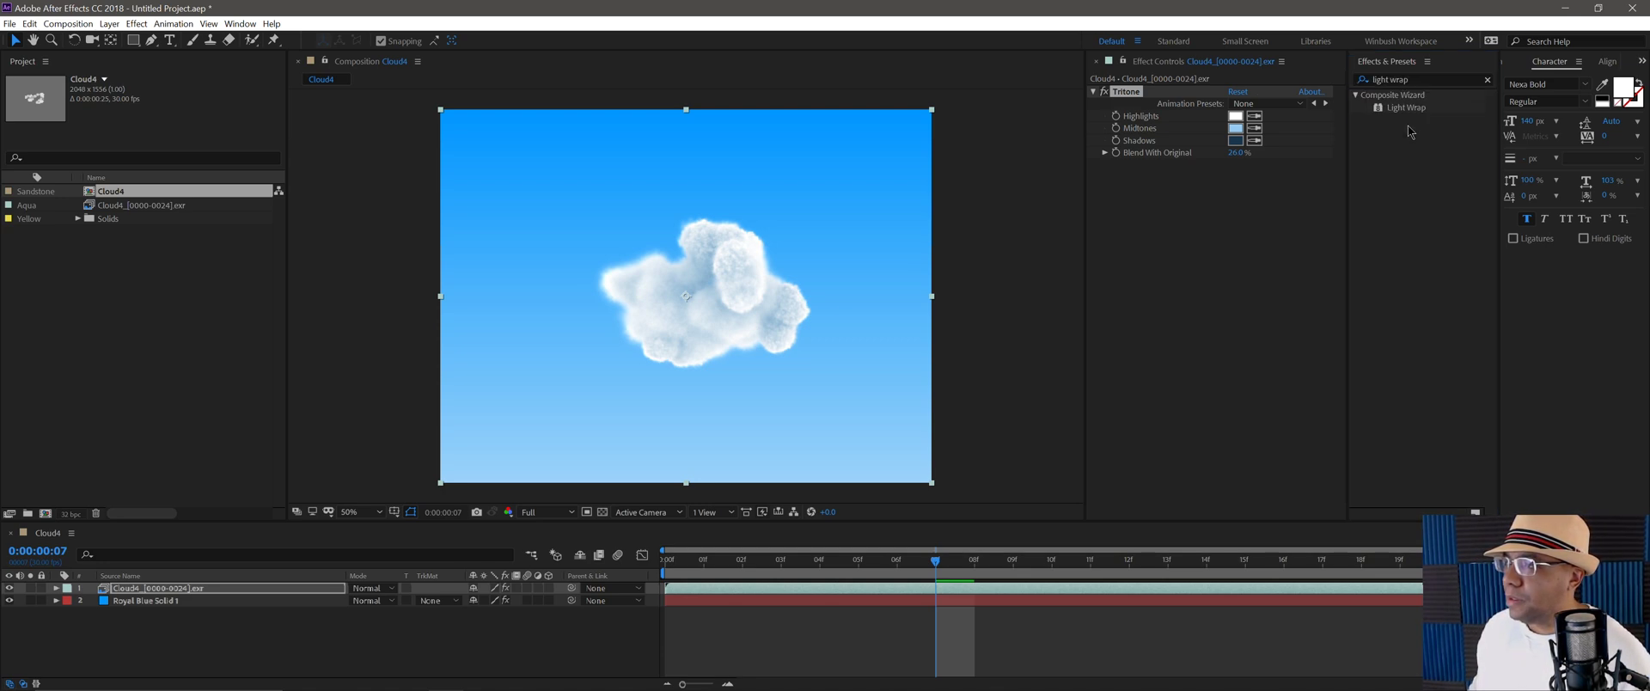
left_click_drag(1407, 108, 1322, 219)
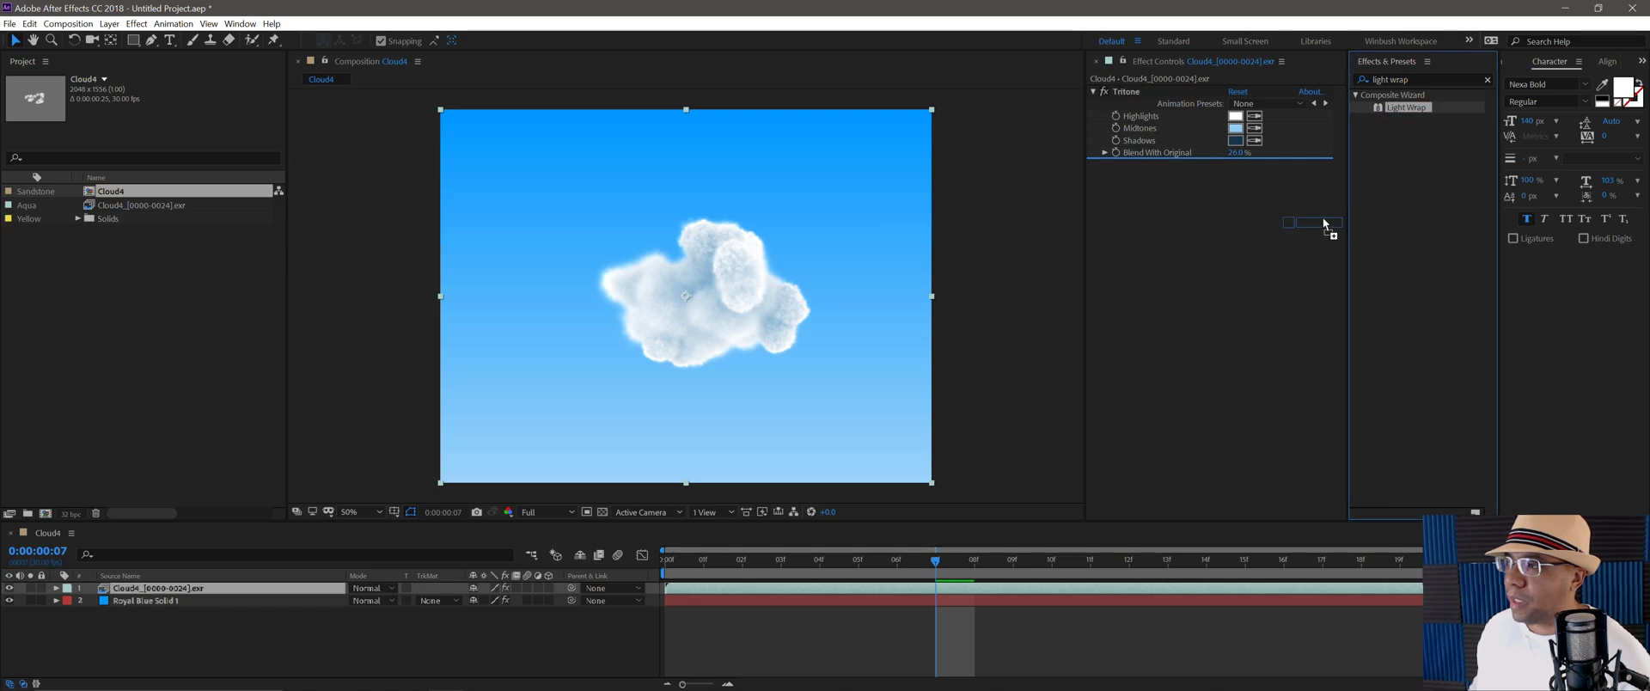
left_click_drag(1198, 248, 1198, 248)
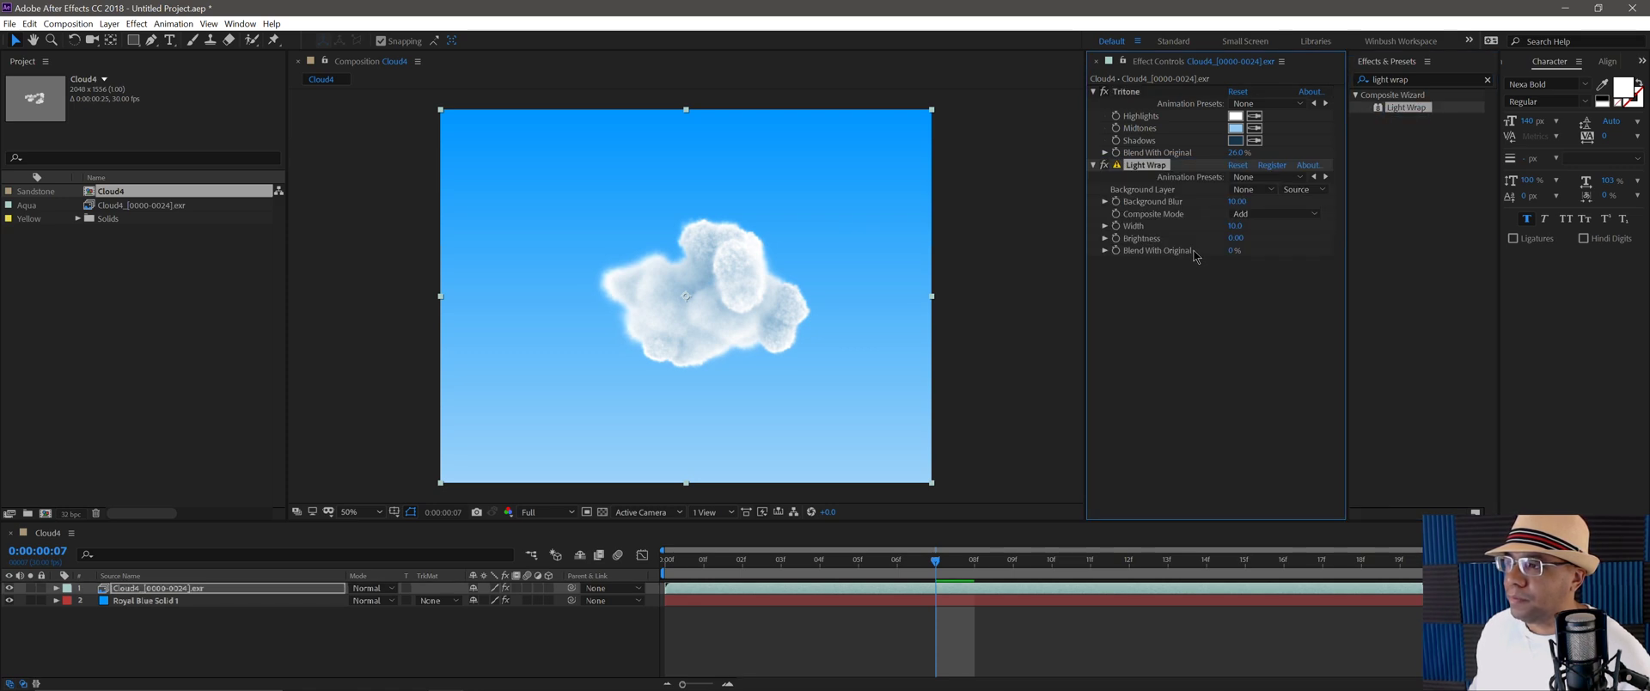
left_click(1263, 190)
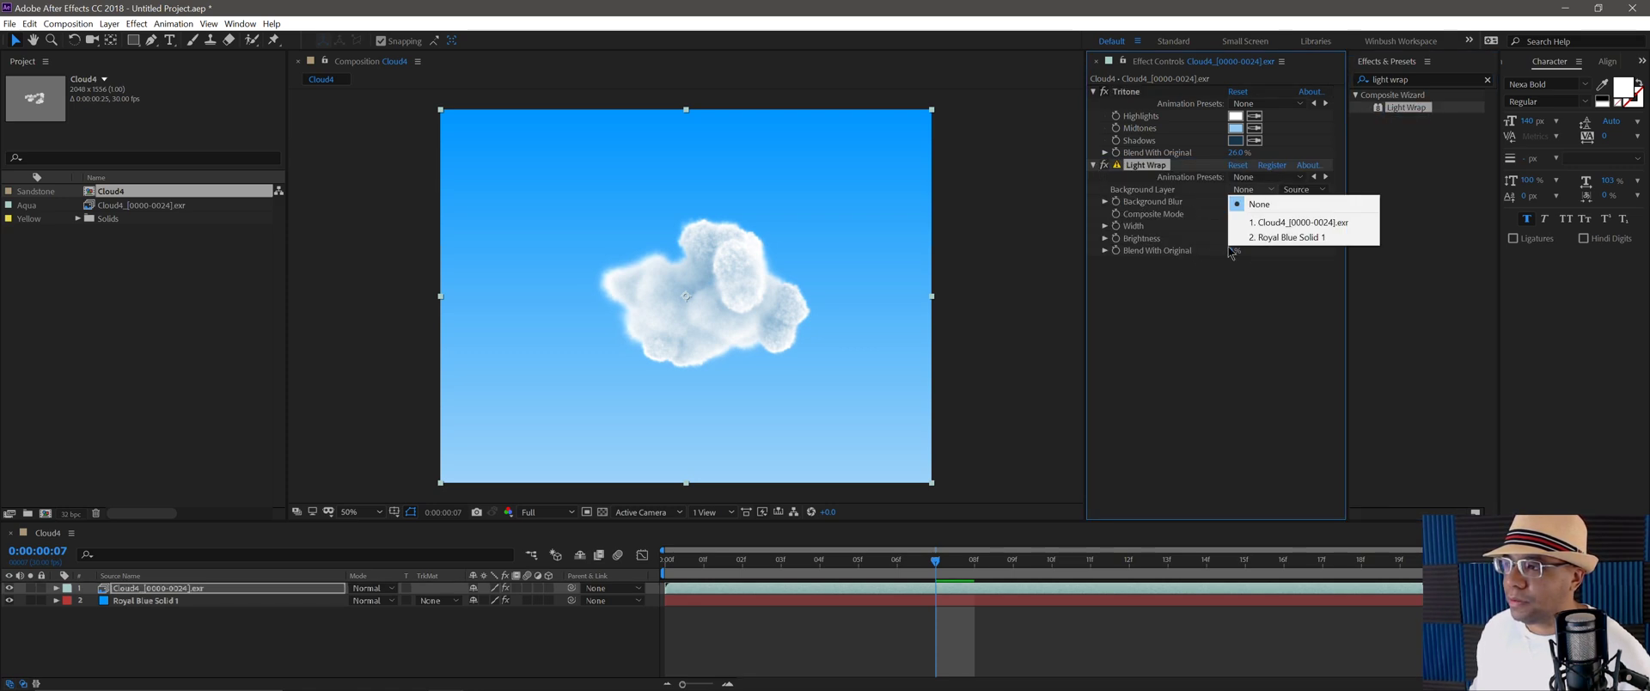
left_click(1287, 238)
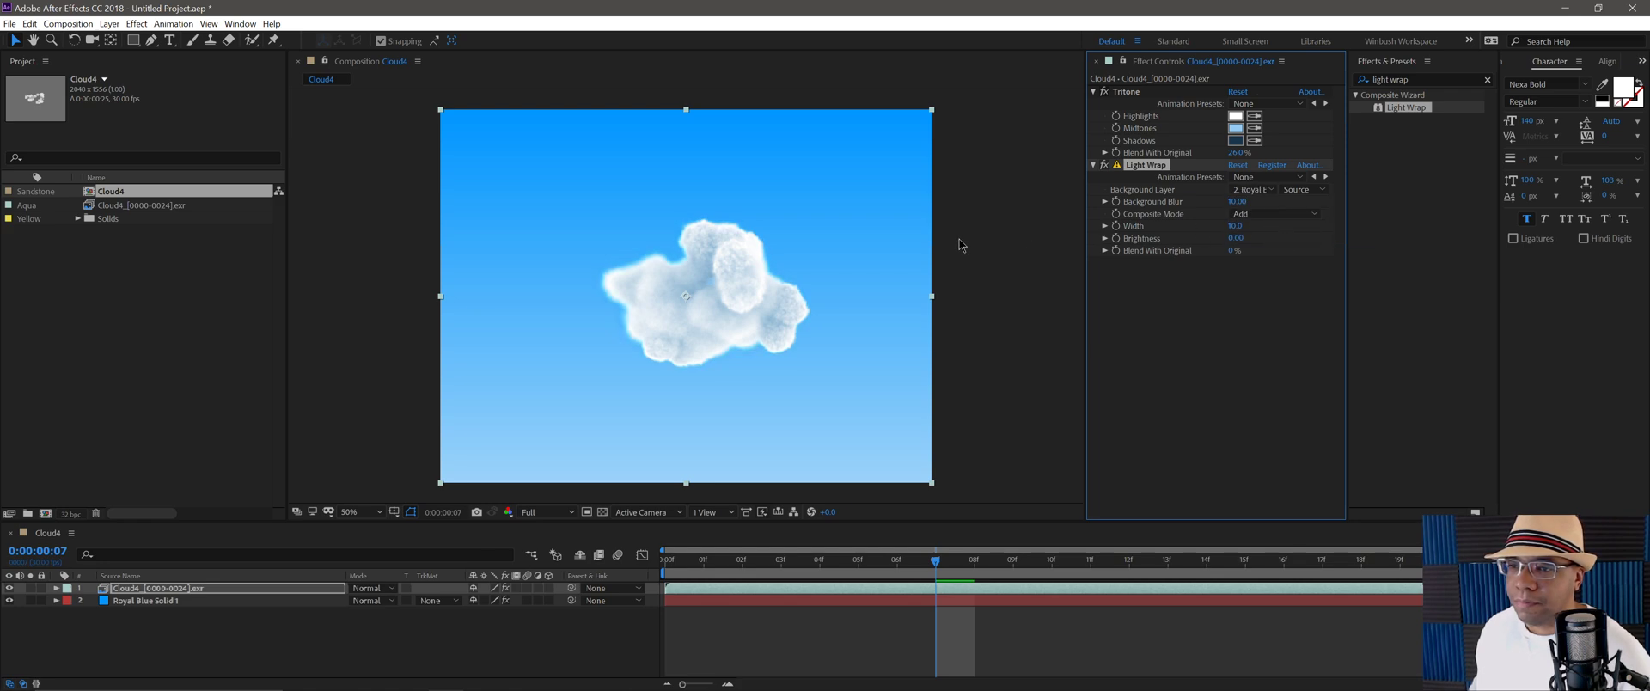
Zoom in on the cloud edges and toggle Light Wrap off and on to compare
key("period")
key("period")
key("comma")
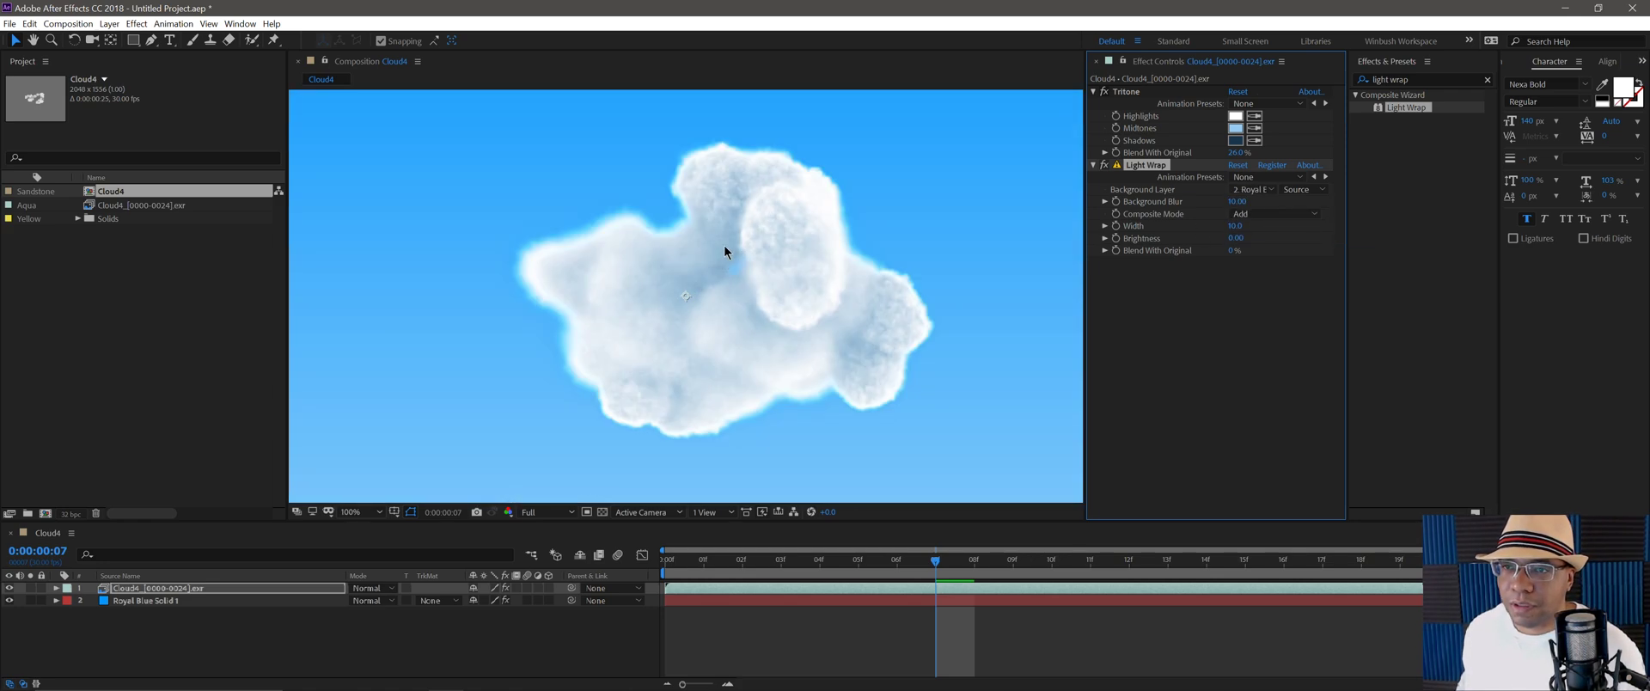
key("period")
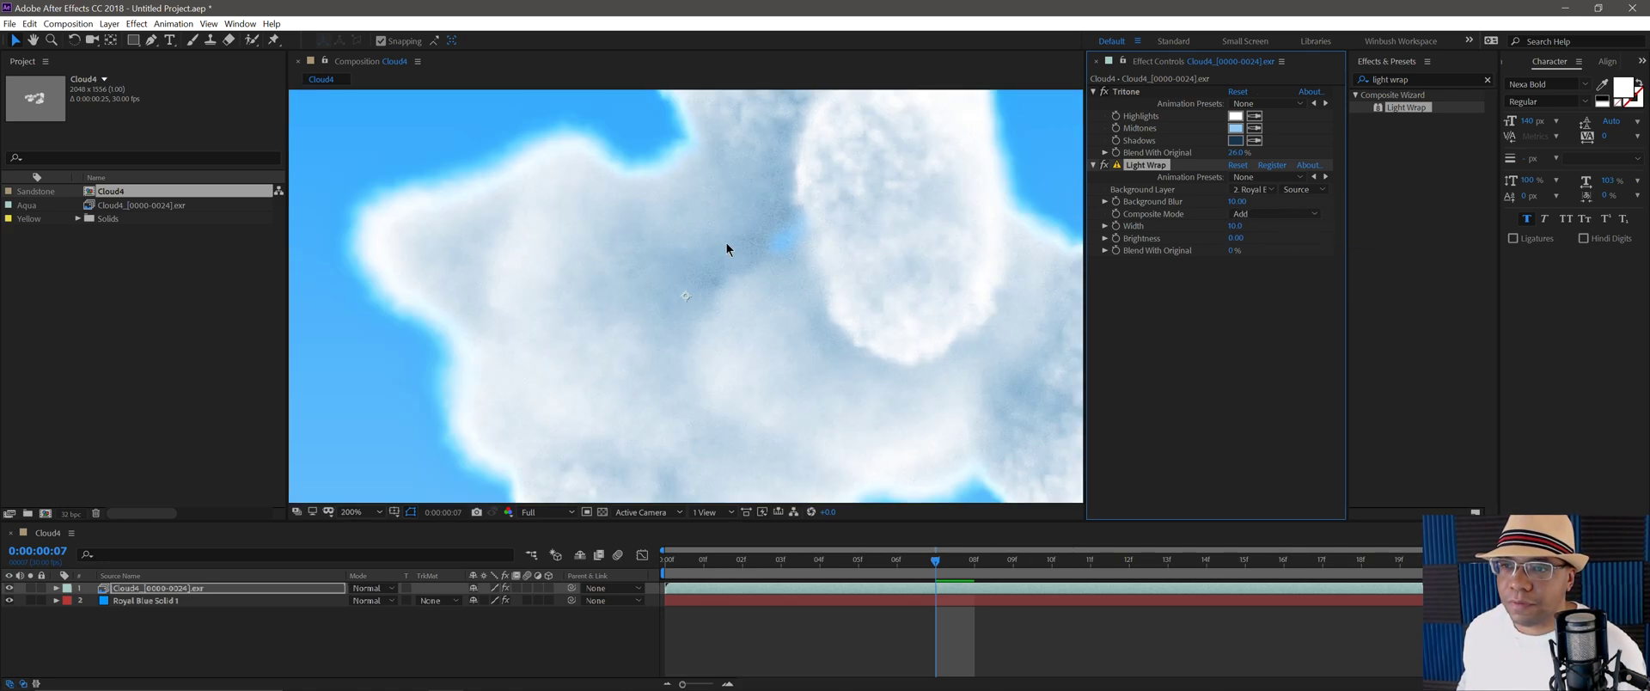
left_click(1104, 165)
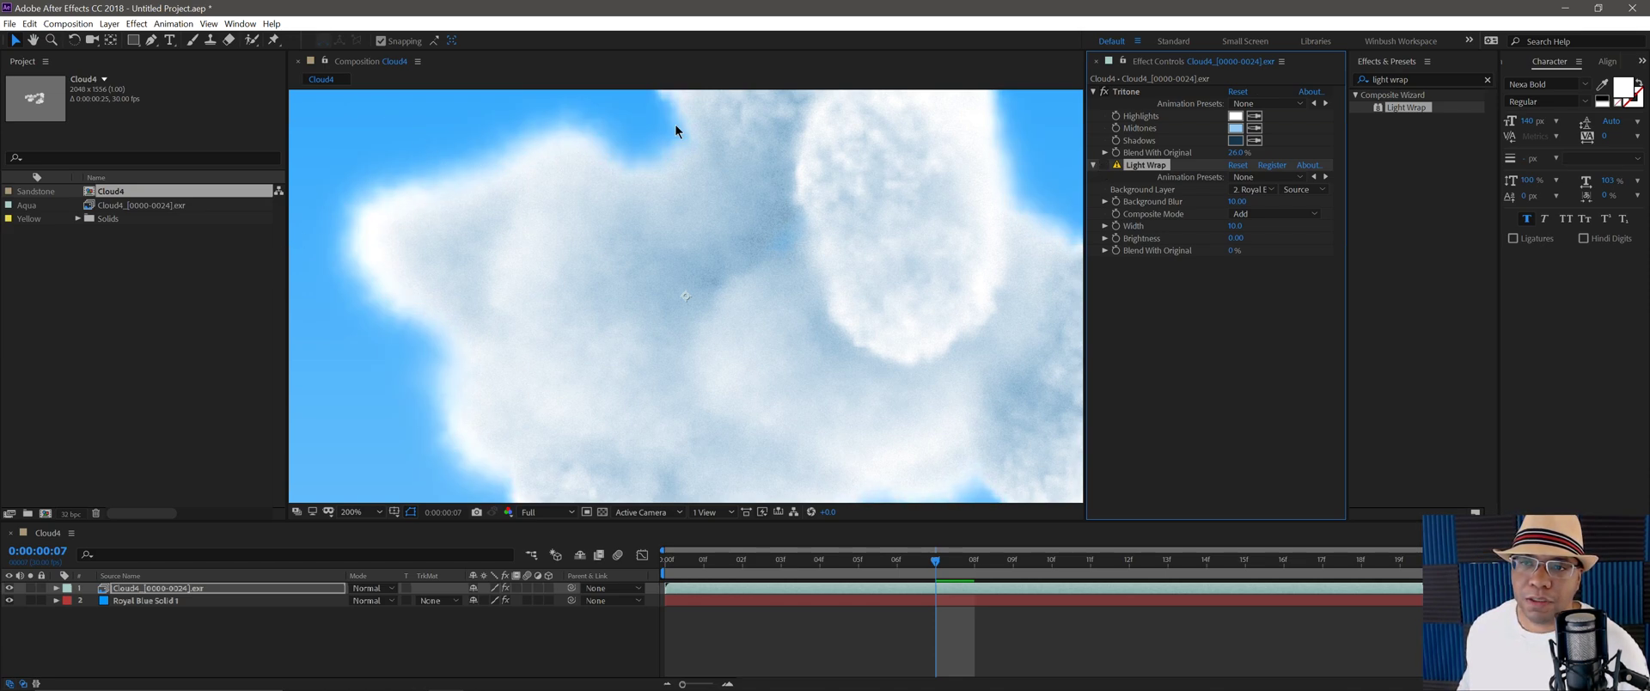
left_click(1104, 165)
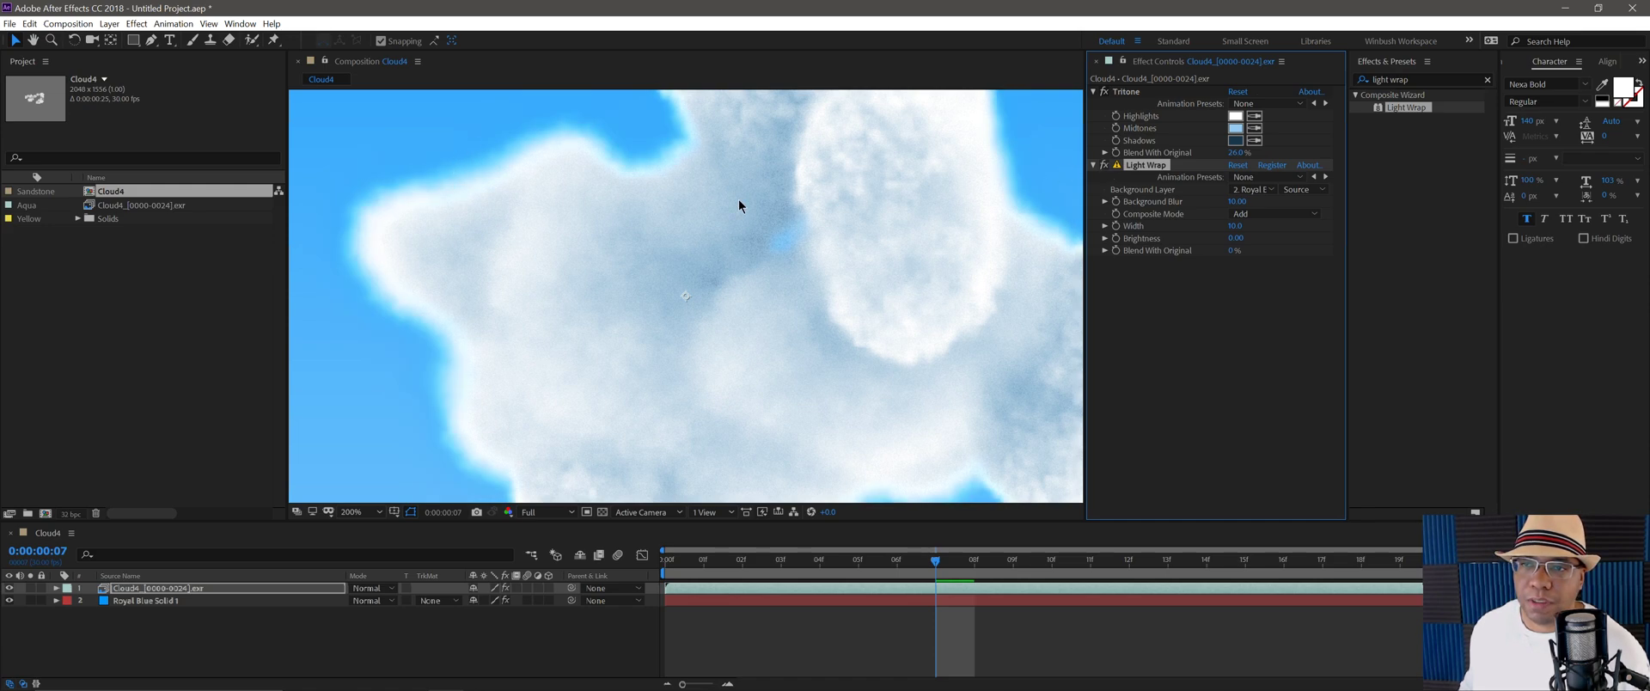
key("slash")
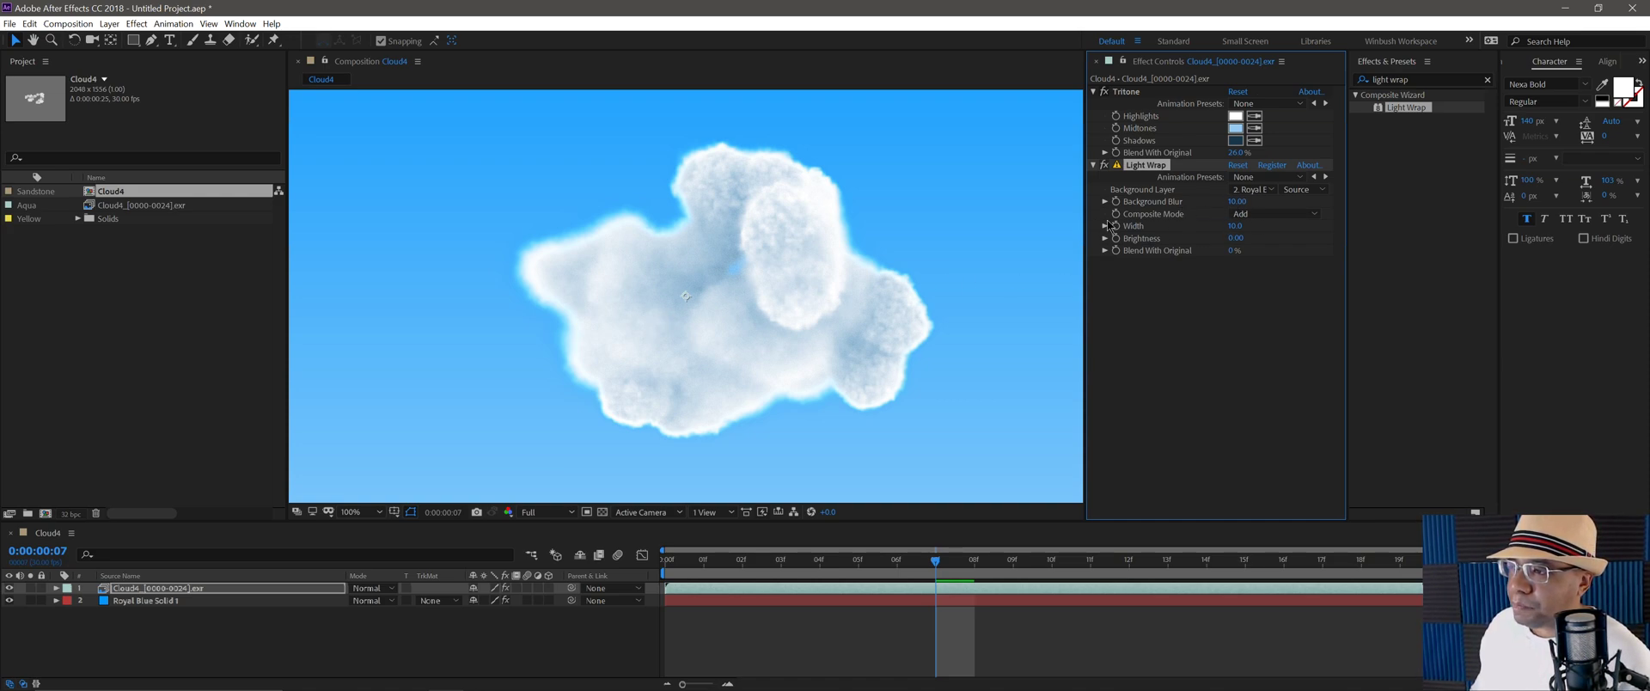
Set Light Wrap Background Blur to 20, Width to 25, and raise Blend With Original
left_click(1236, 201)
type("20")
key("Return")
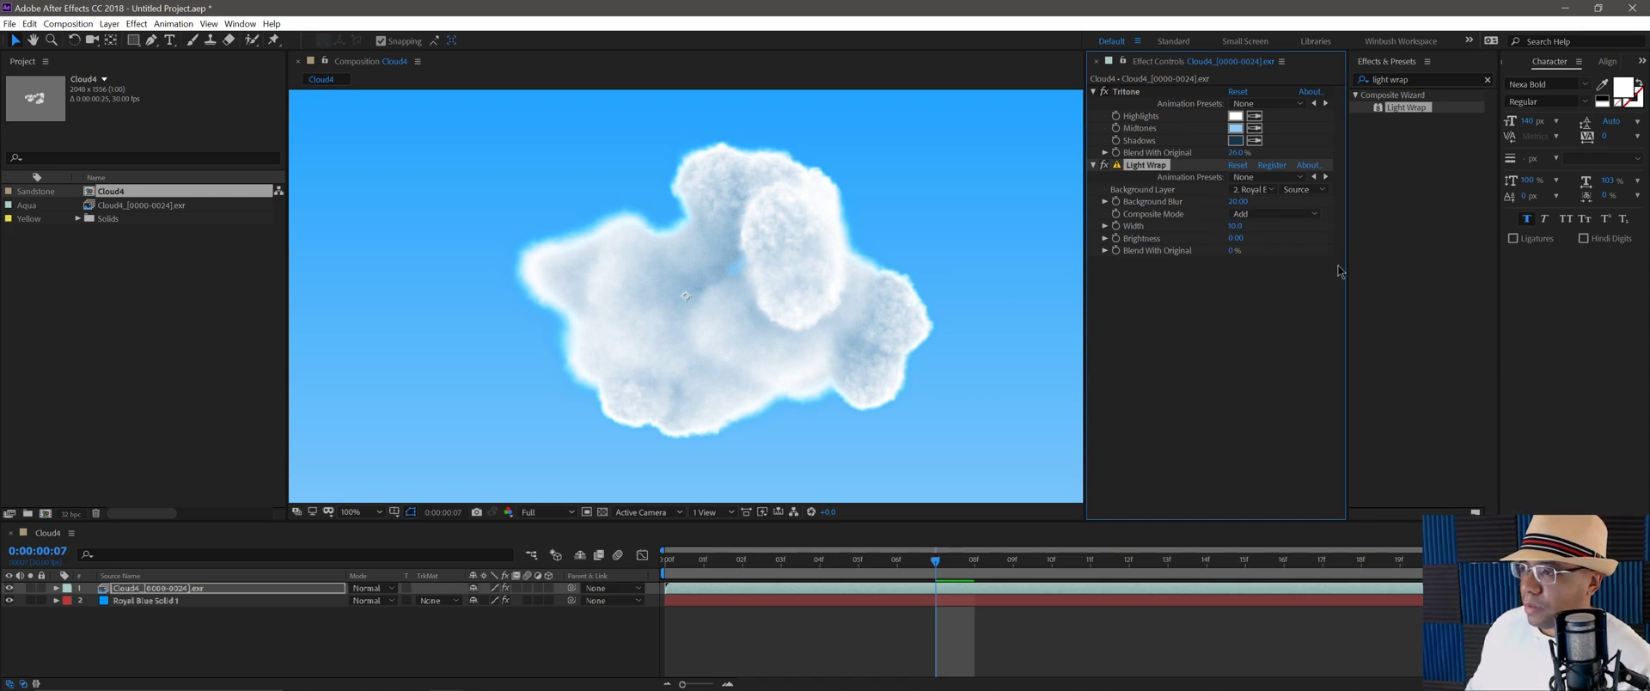
left_click(1238, 226)
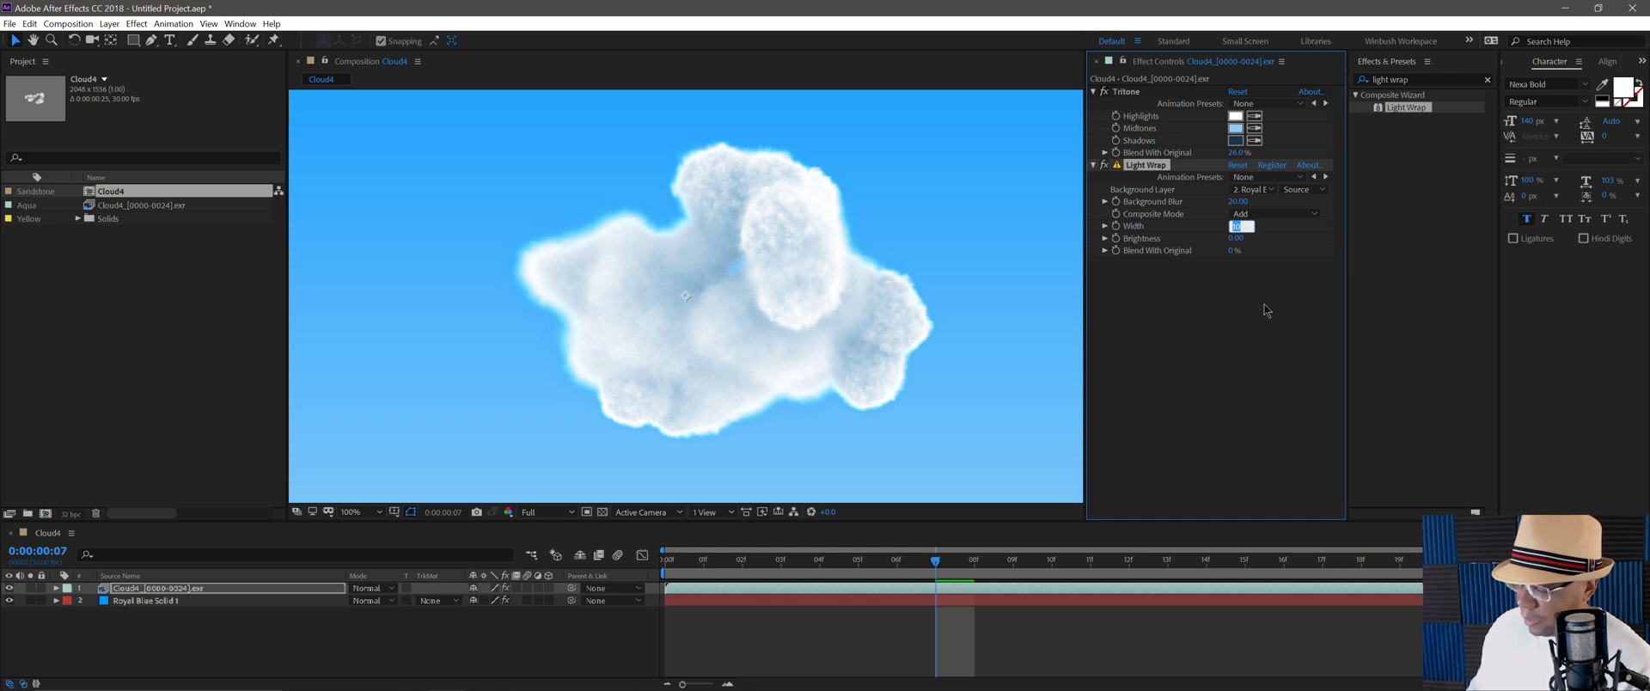
type("25")
key("Return")
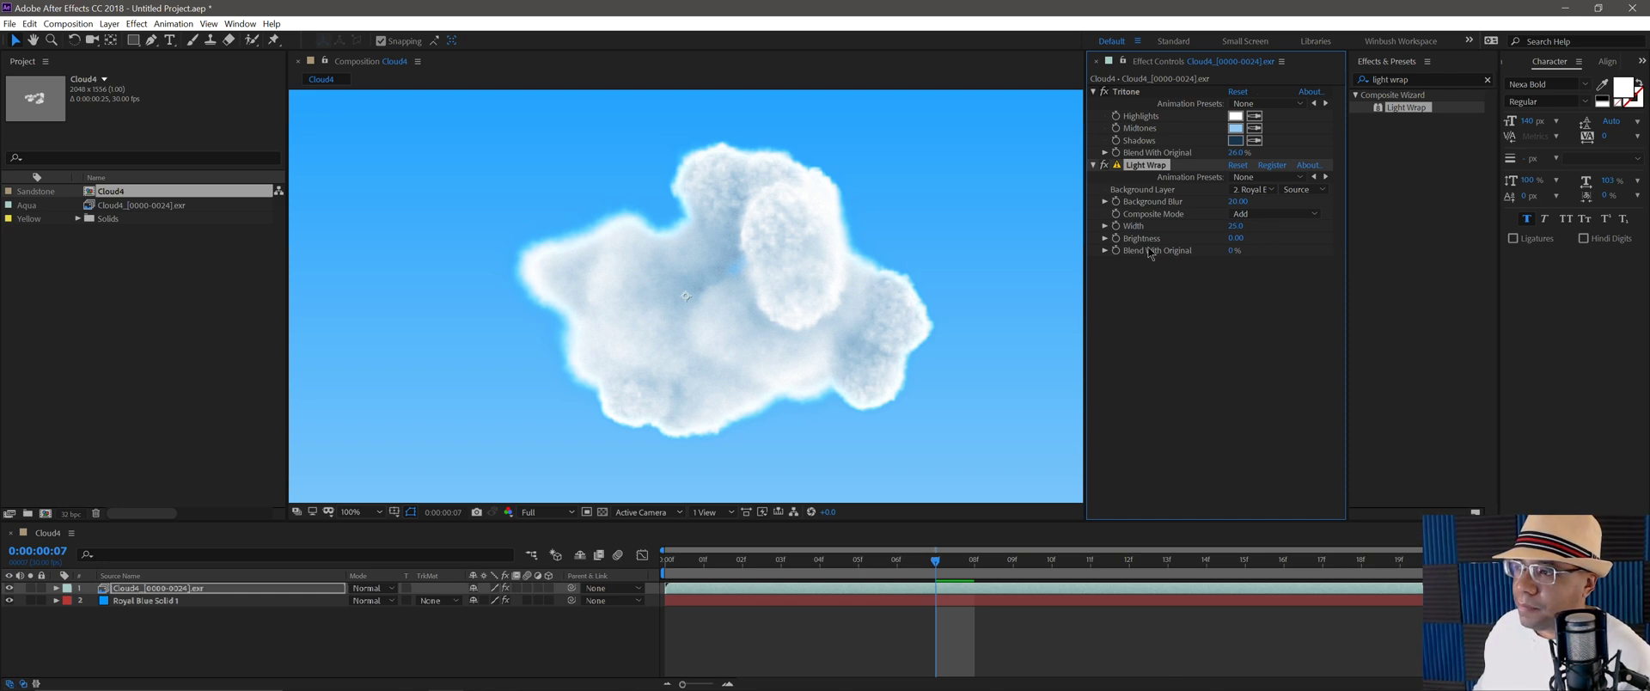
left_click_drag(1232, 250, 1274, 252)
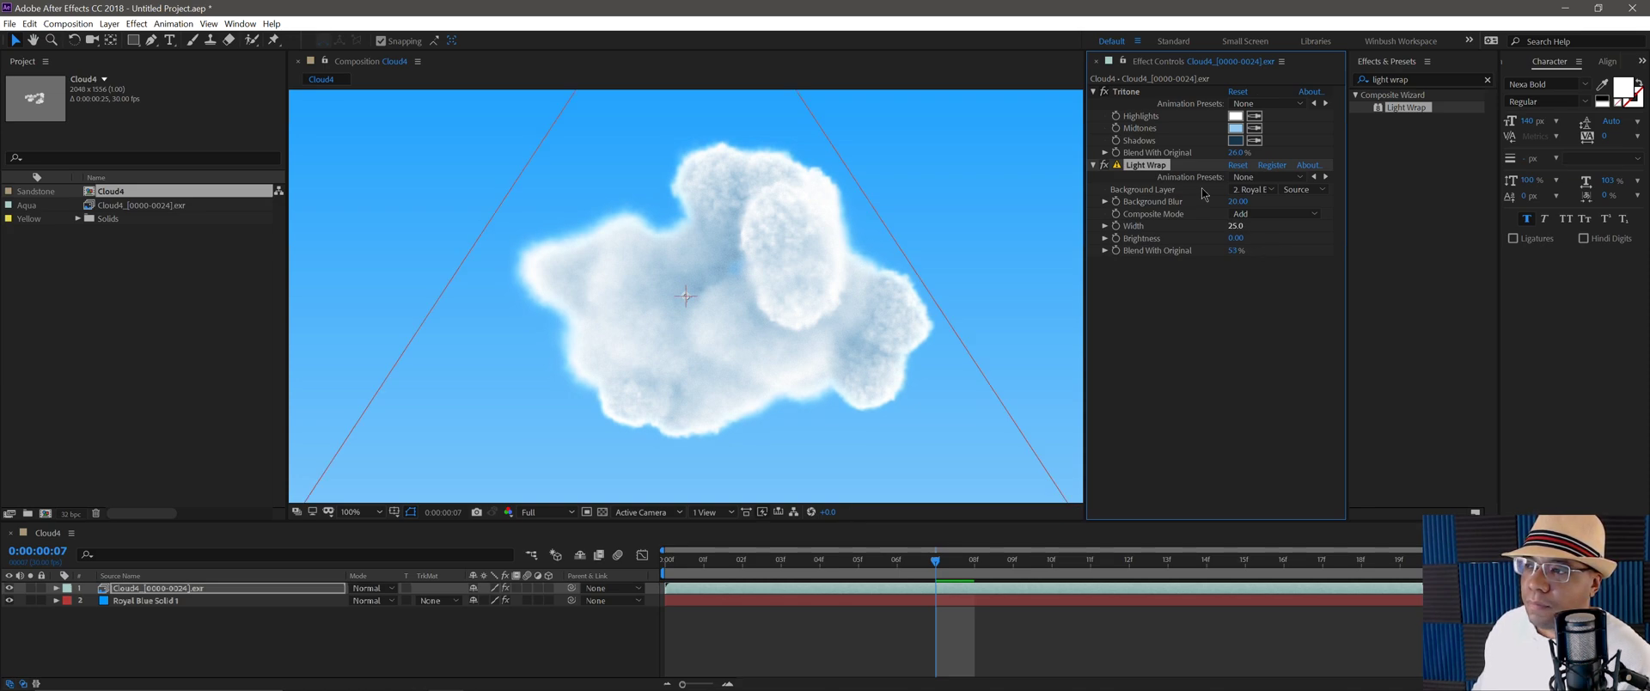
Collapse Tritone and Light Wrap, add Levels to the cloud and raise gamma to 1.15
left_click(1093, 165)
left_click(1093, 91)
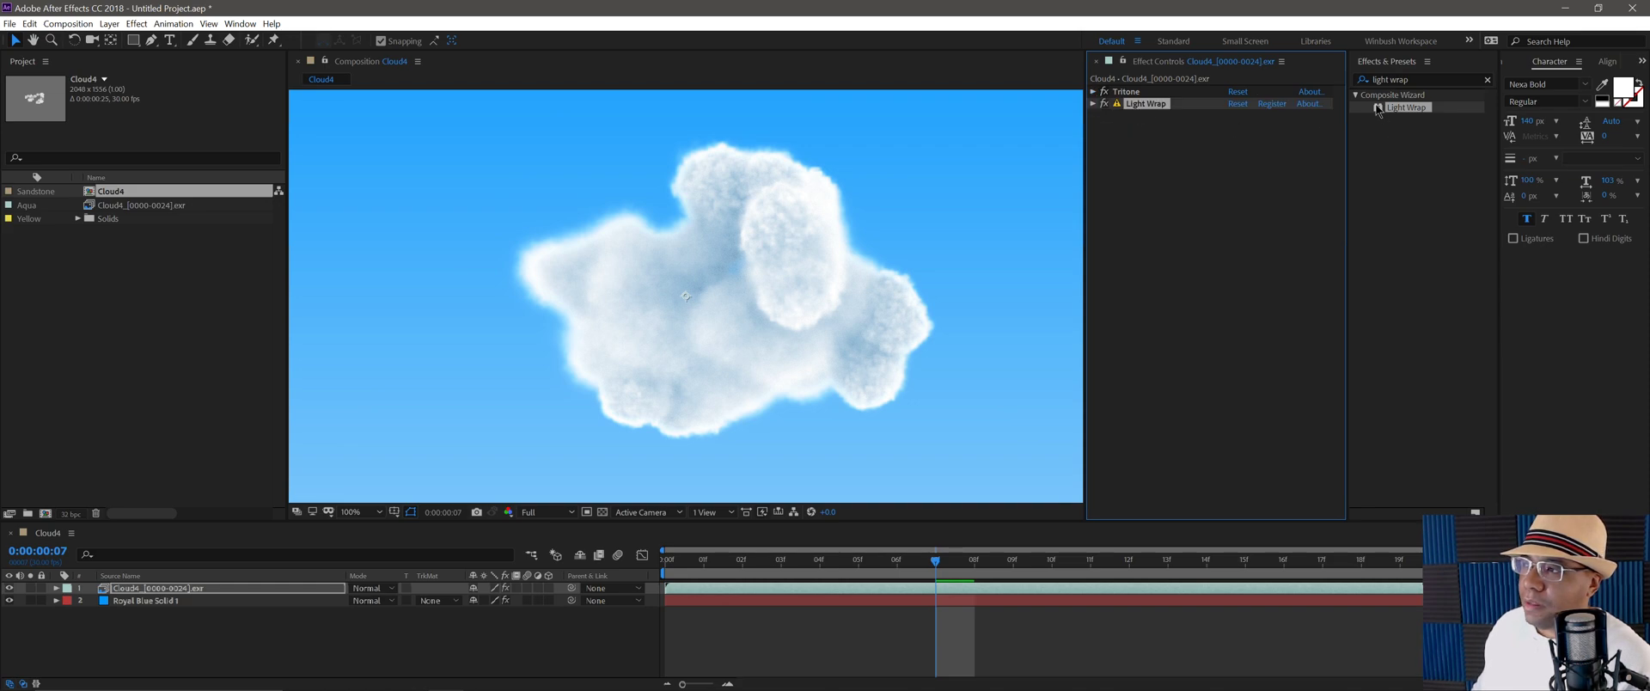
left_click(1420, 79)
type("levels")
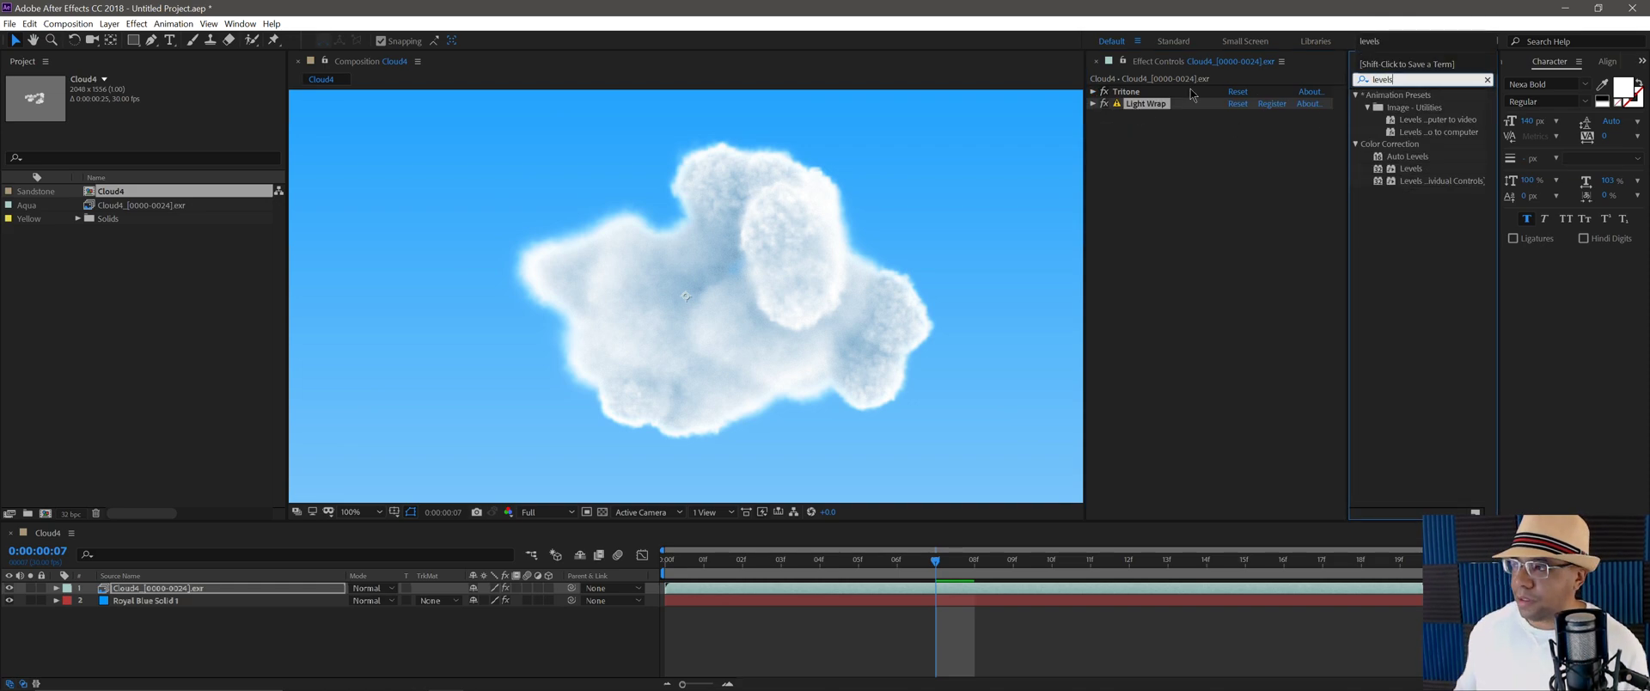
left_click_drag(1409, 168, 1144, 96)
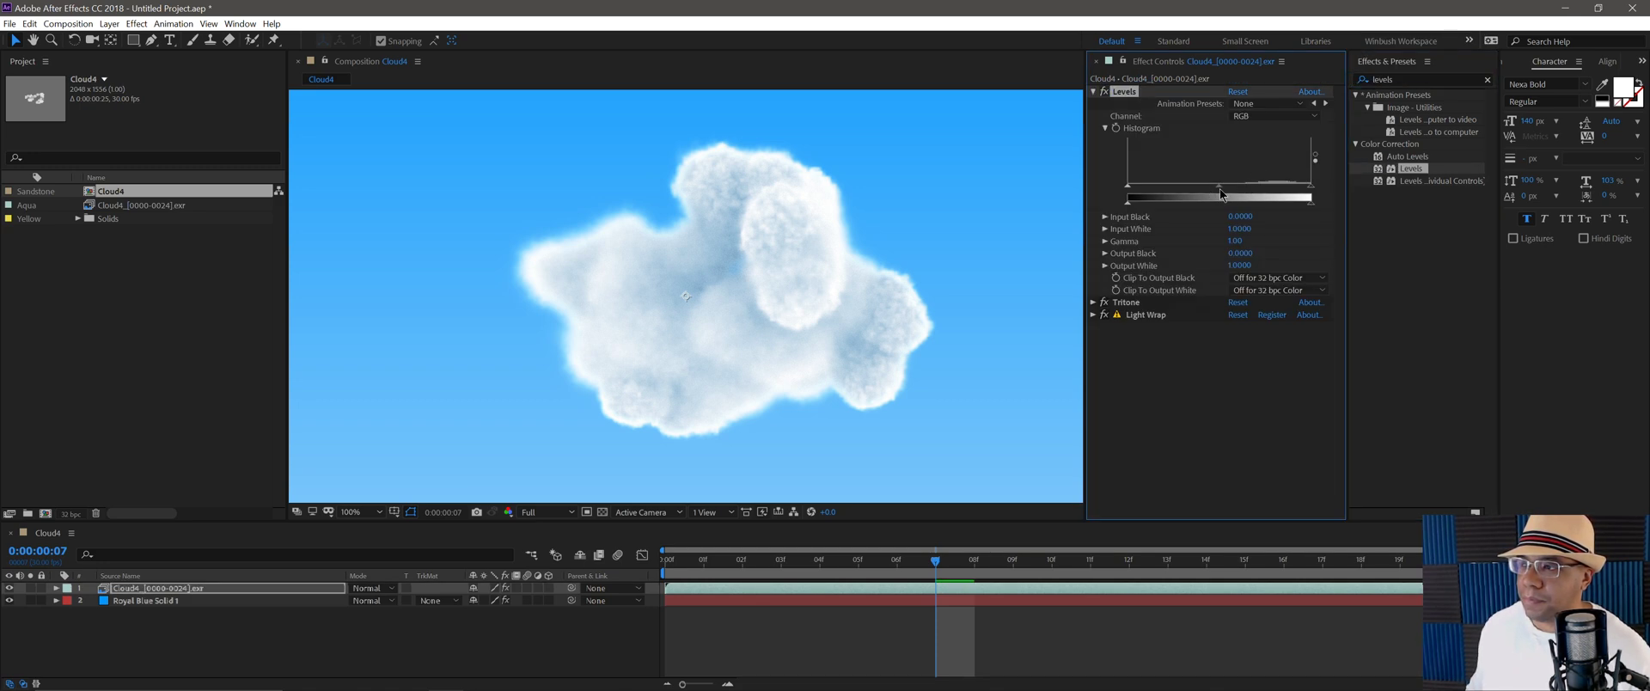
left_click_drag(1221, 193, 1227, 189)
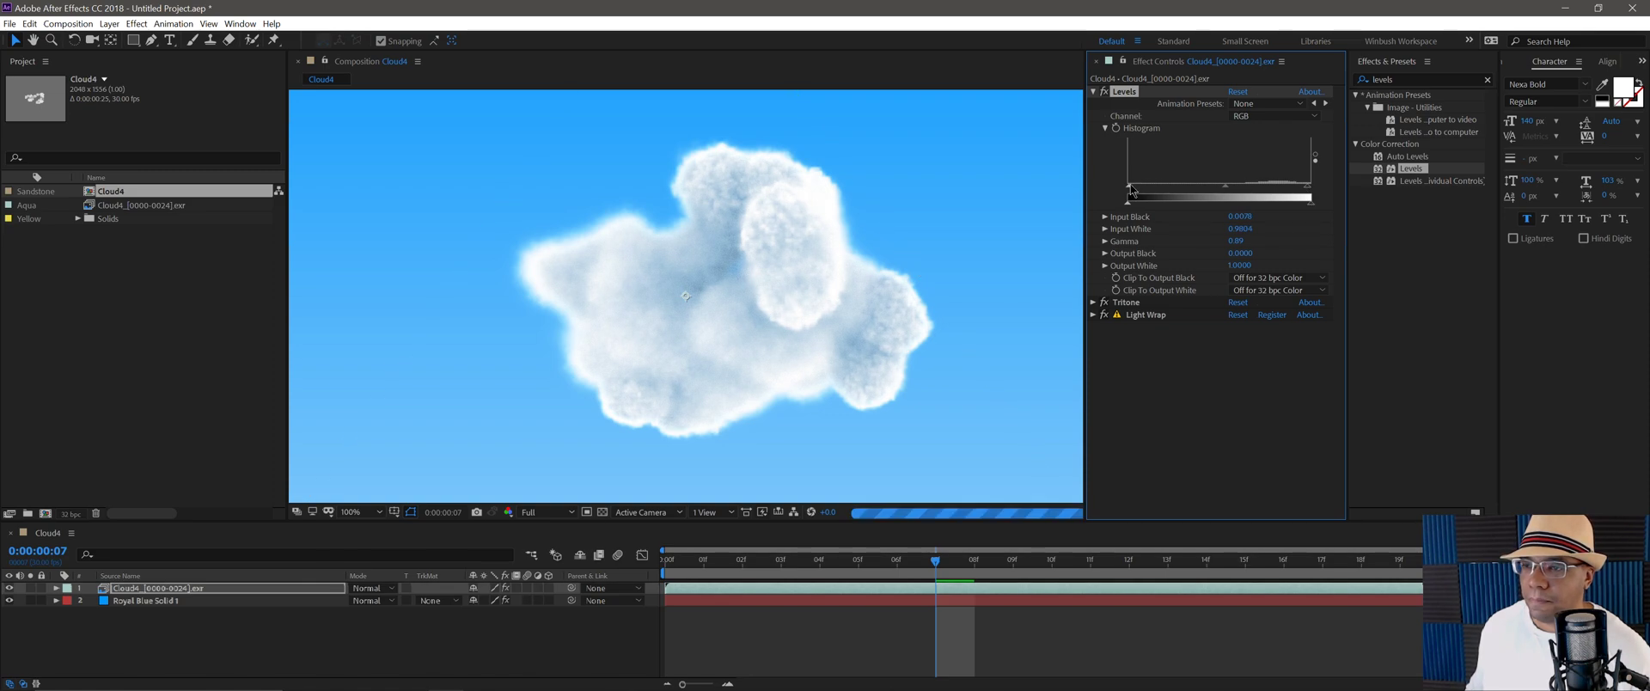
left_click_drag(1223, 191, 1216, 190)
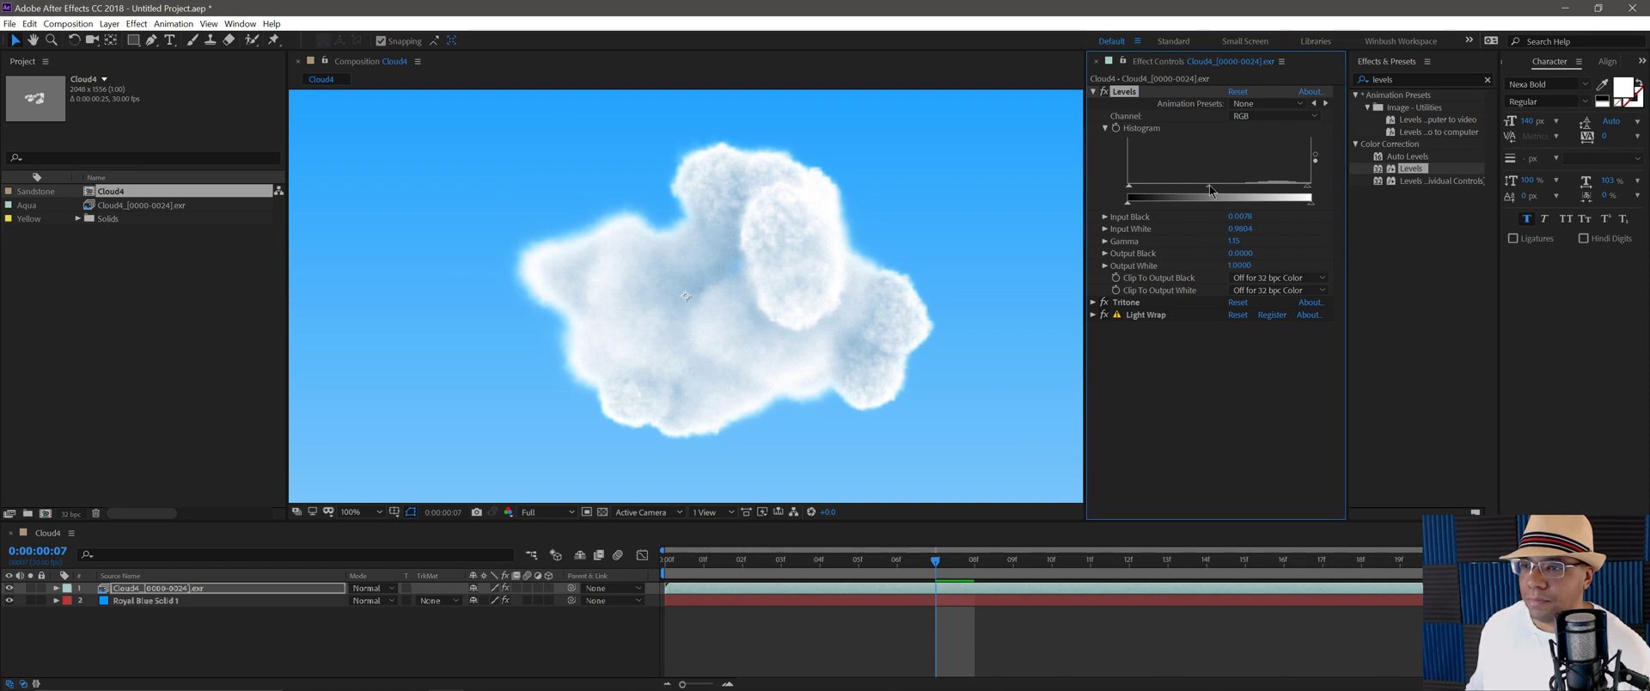
Find Fast Box Blur in Effects & Presets and apply it to the cloud layer
key("comma")
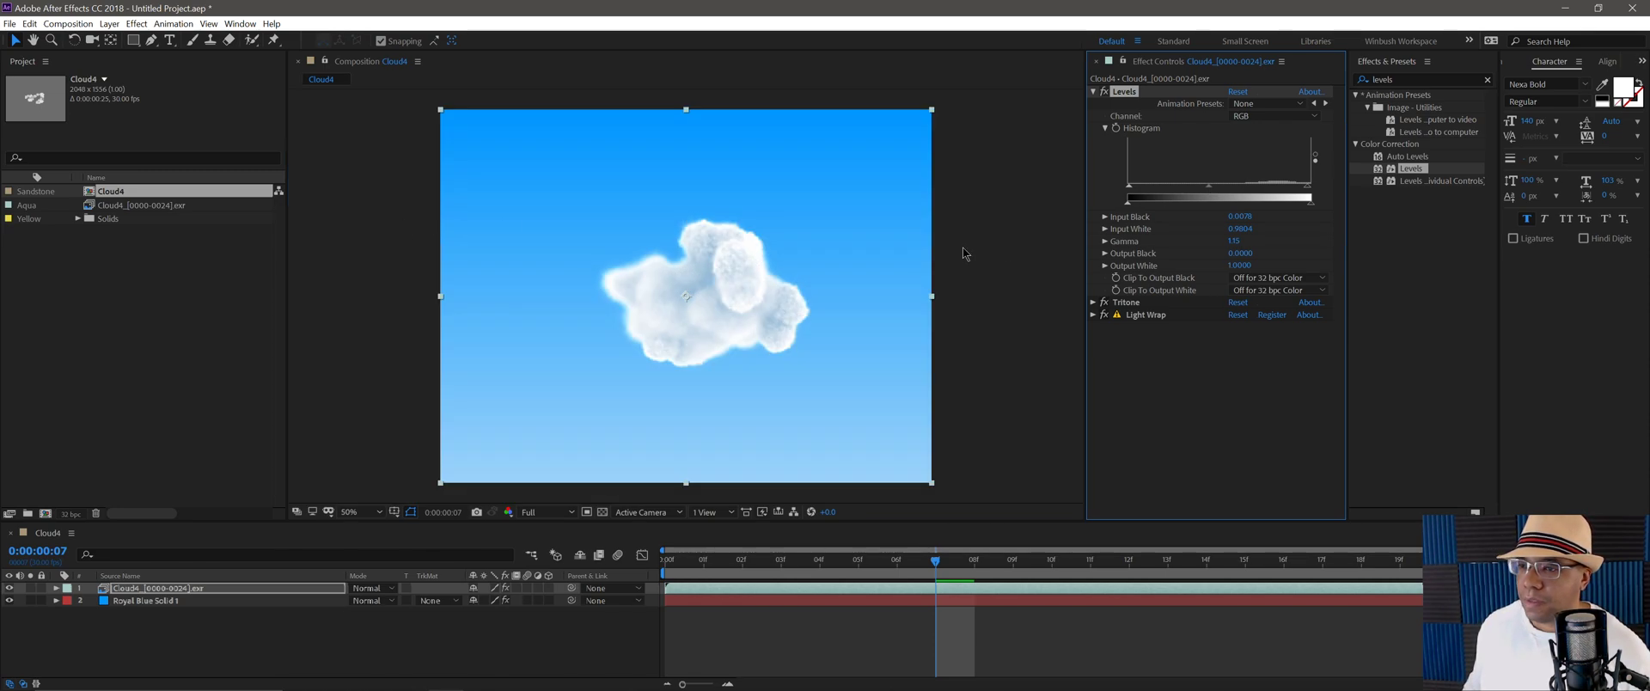
left_click(1420, 78)
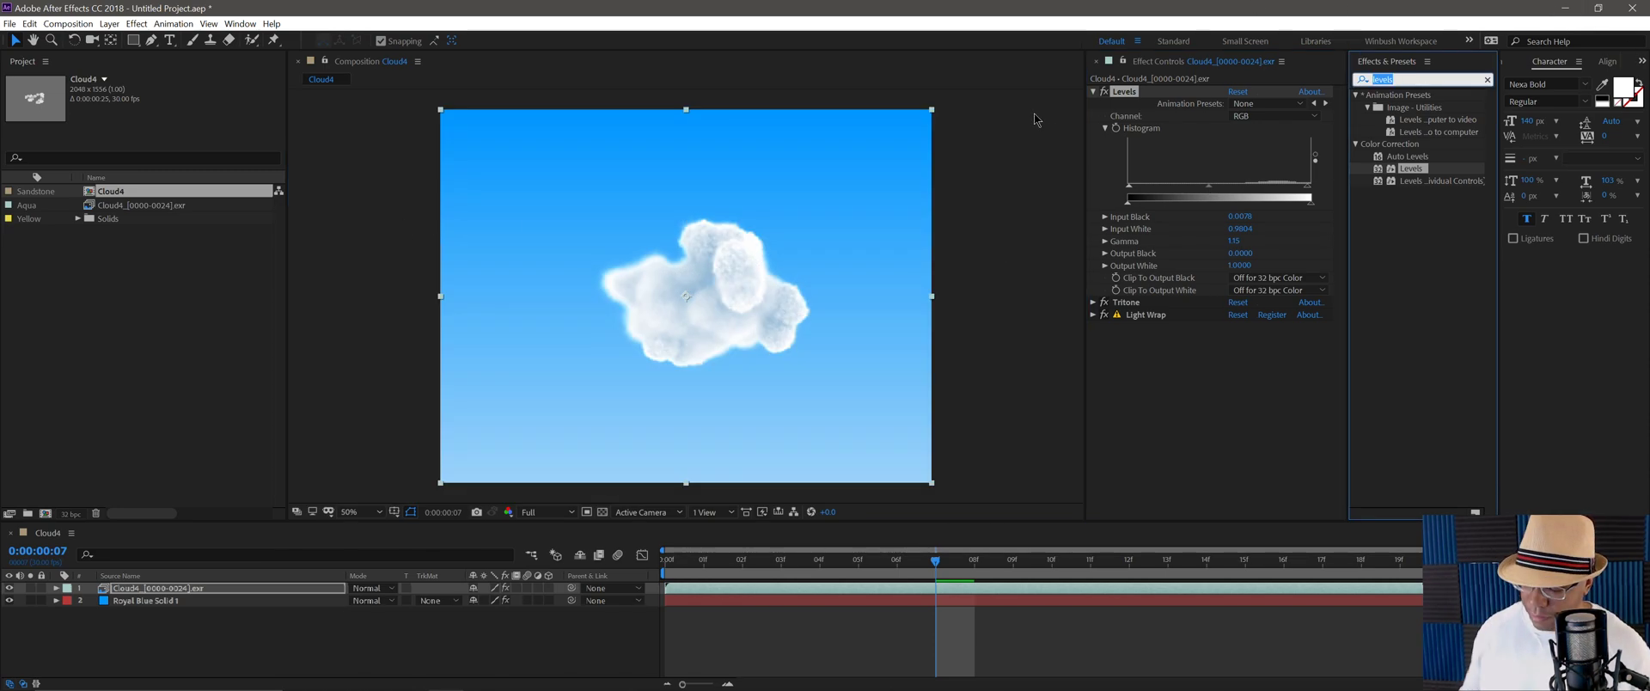
key("BackSpace")
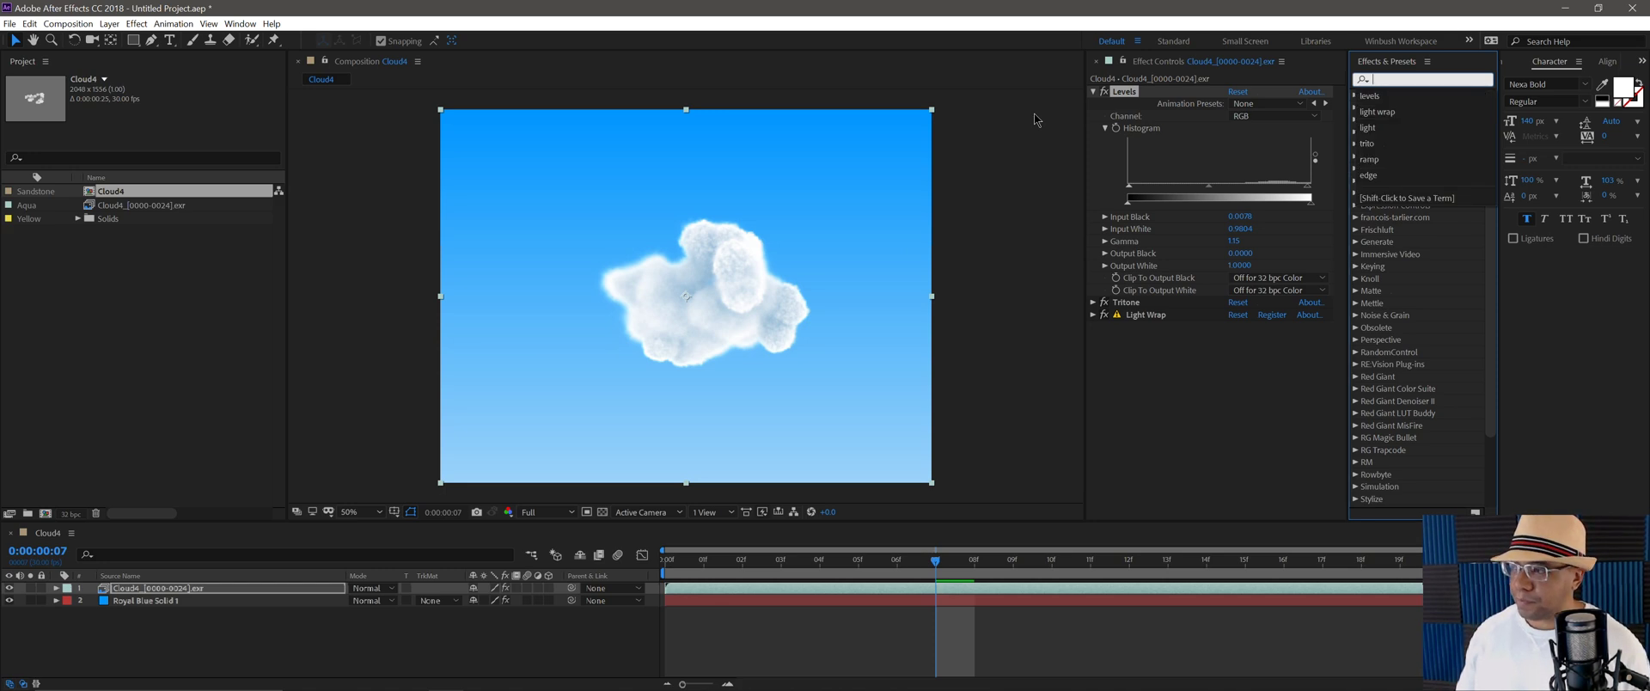
type("blur")
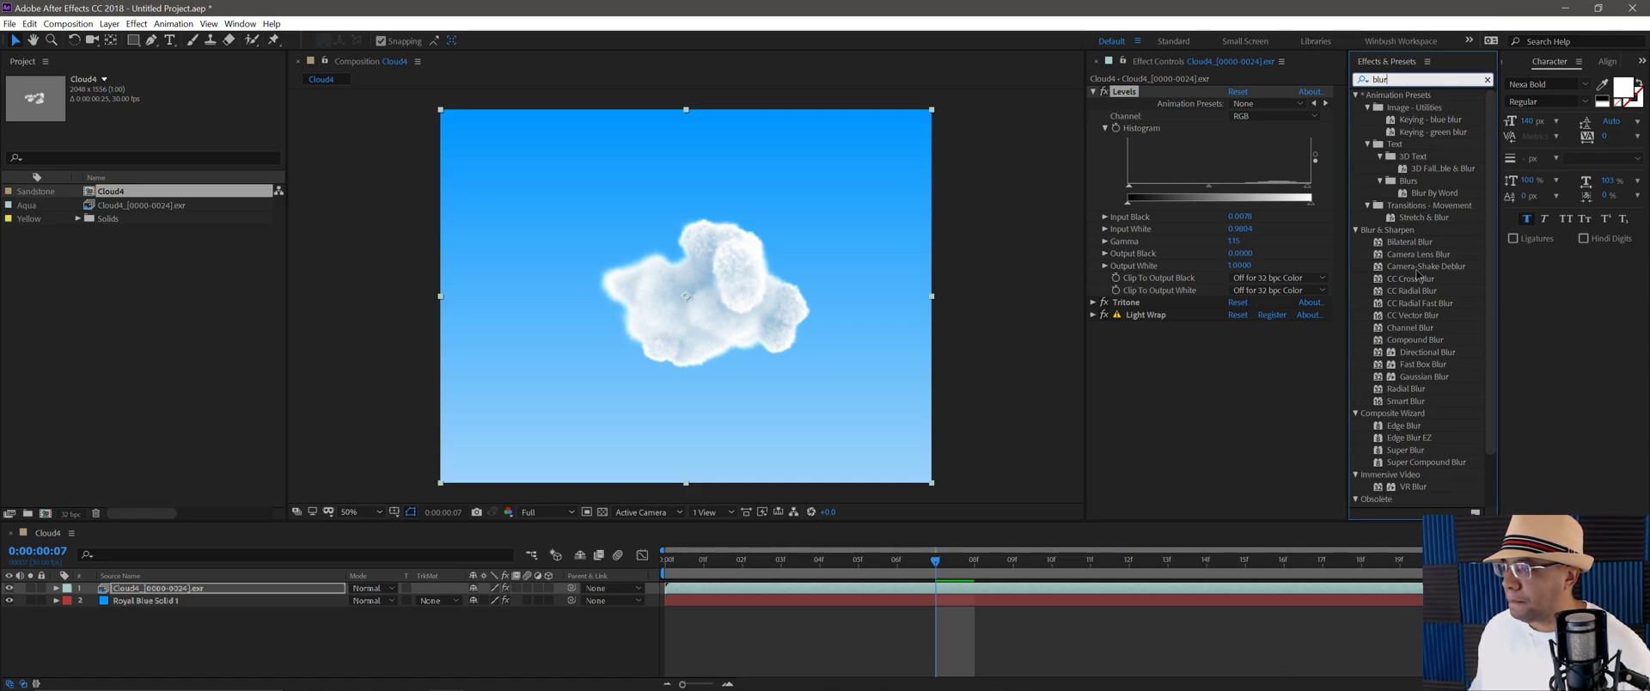
left_click(1487, 80)
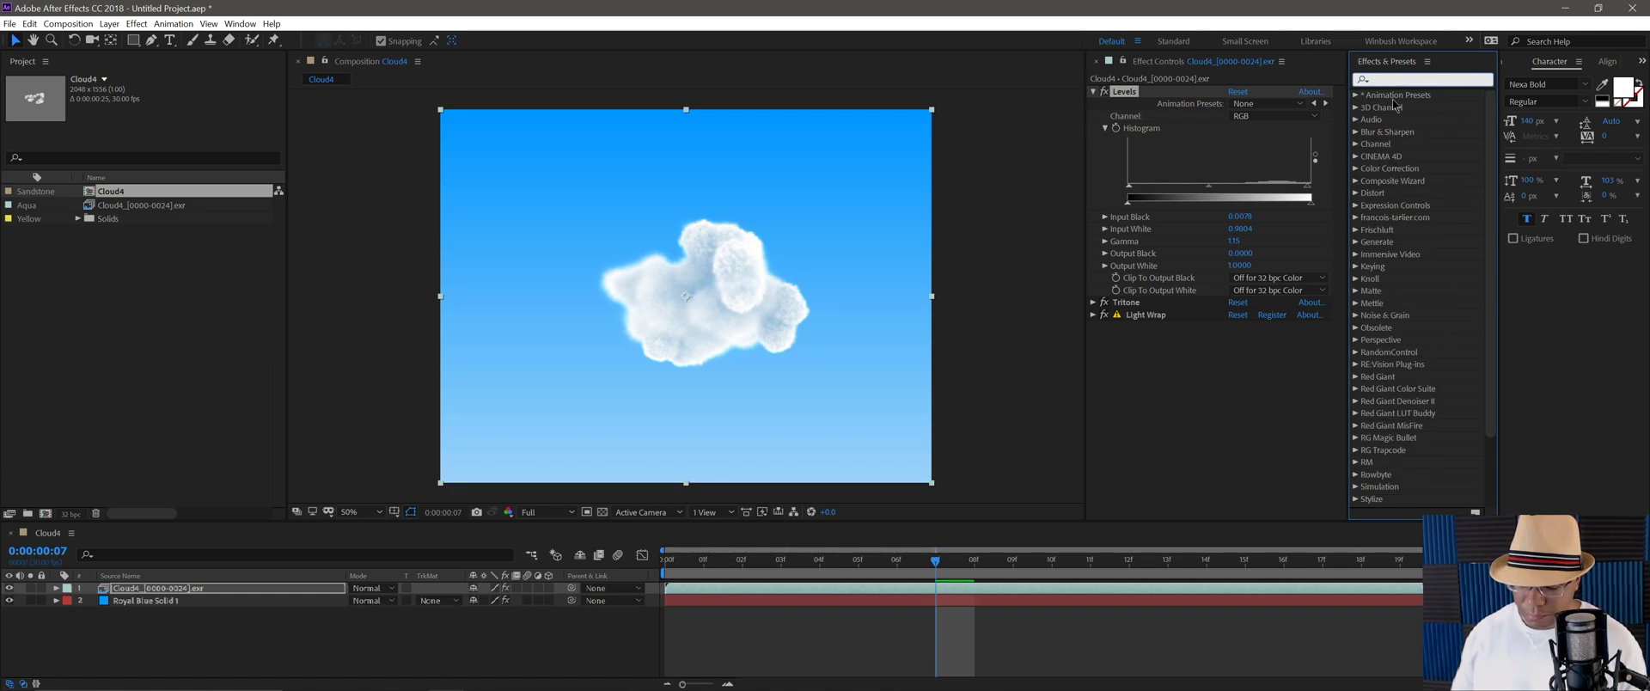
type("fa")
left_click(1392, 100)
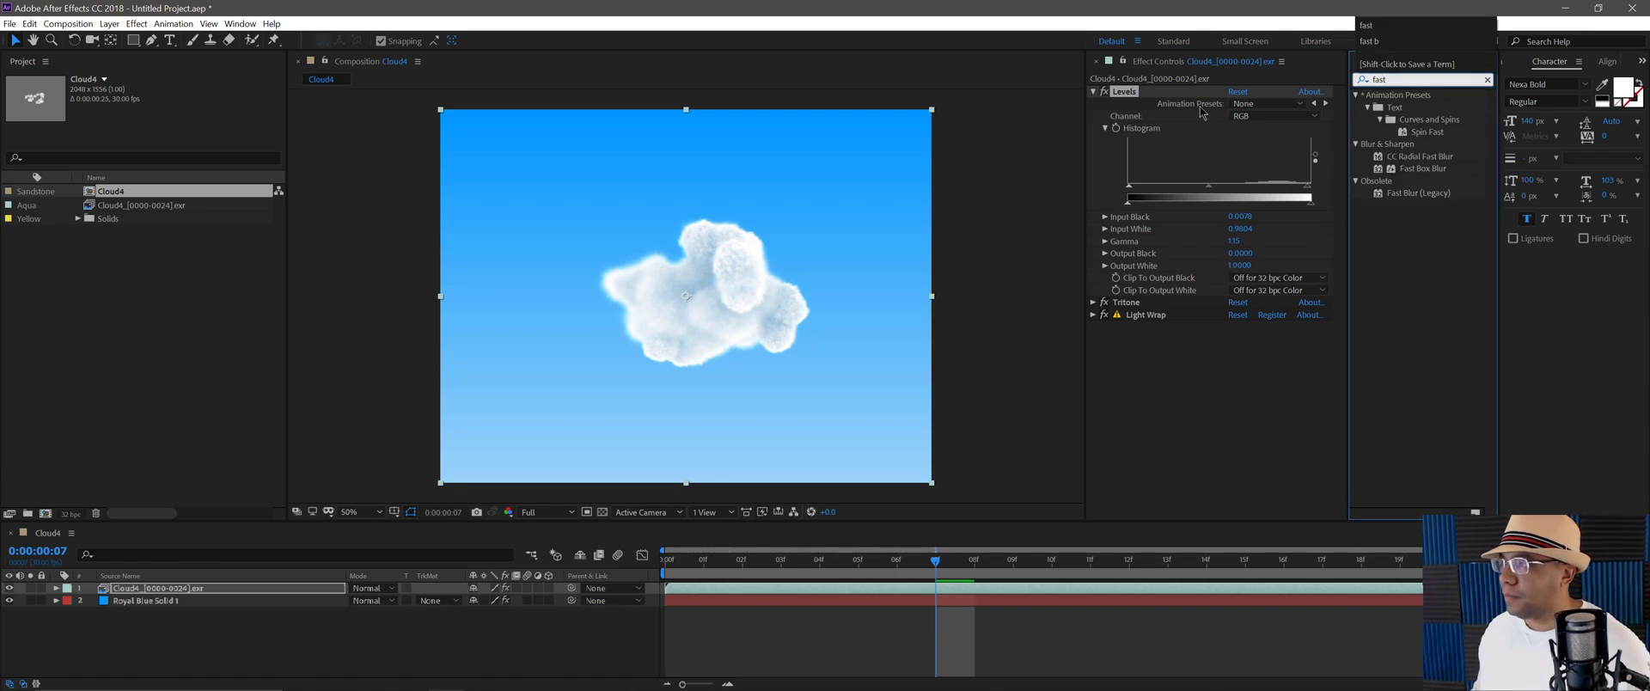
left_click(1426, 169)
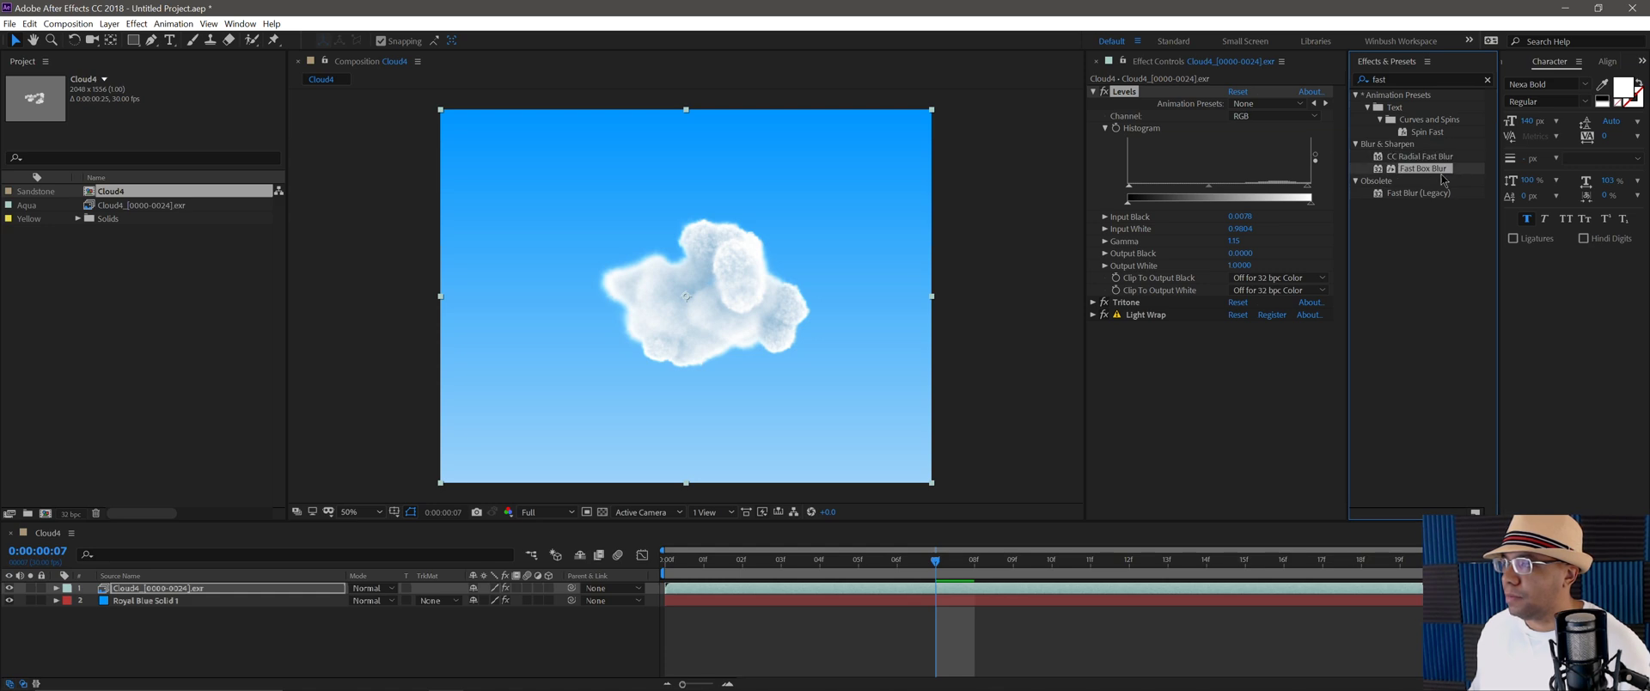
left_click_drag(1415, 170, 1192, 402)
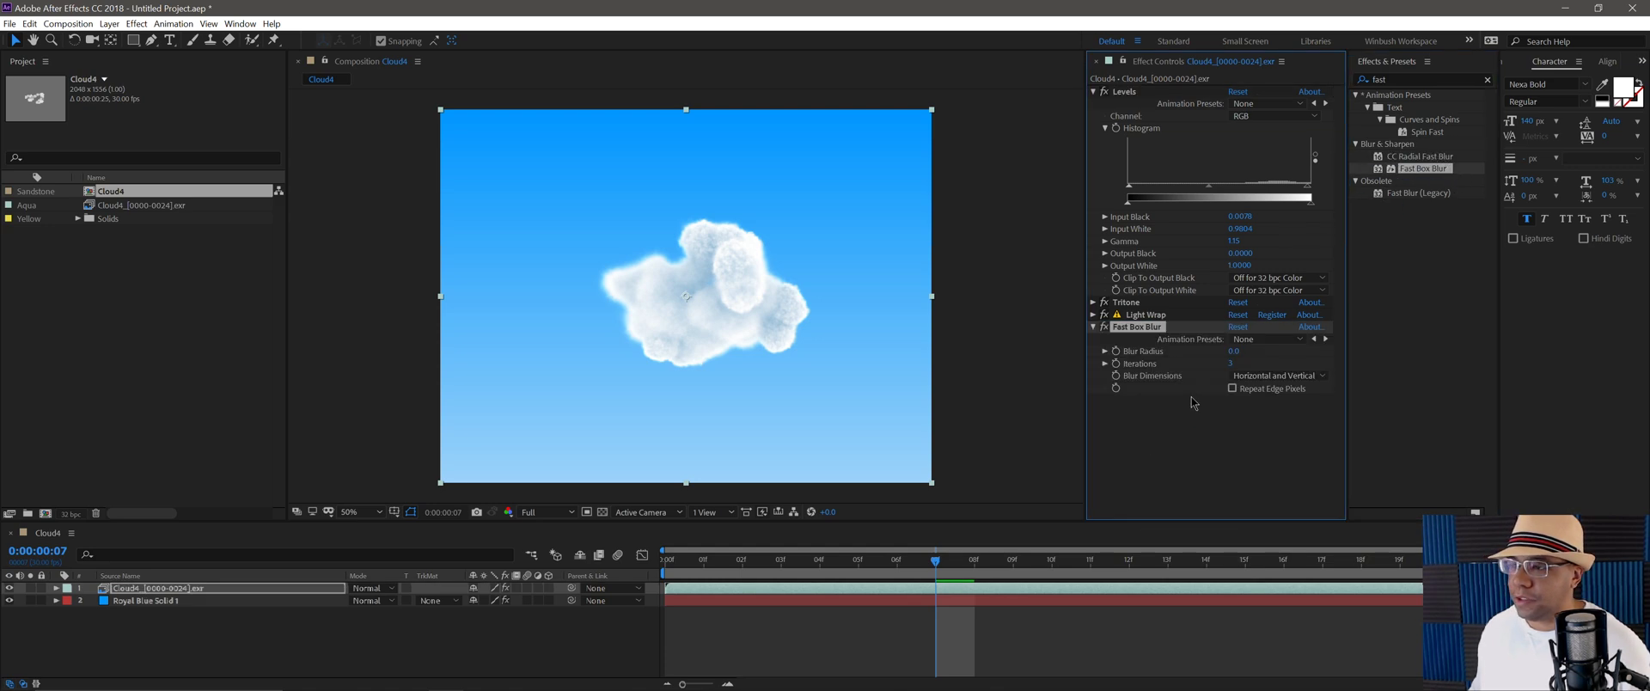
Set Blur Radius to 2 and check the result at full size, then half size
left_click(1233, 350)
type("2")
key("Return")
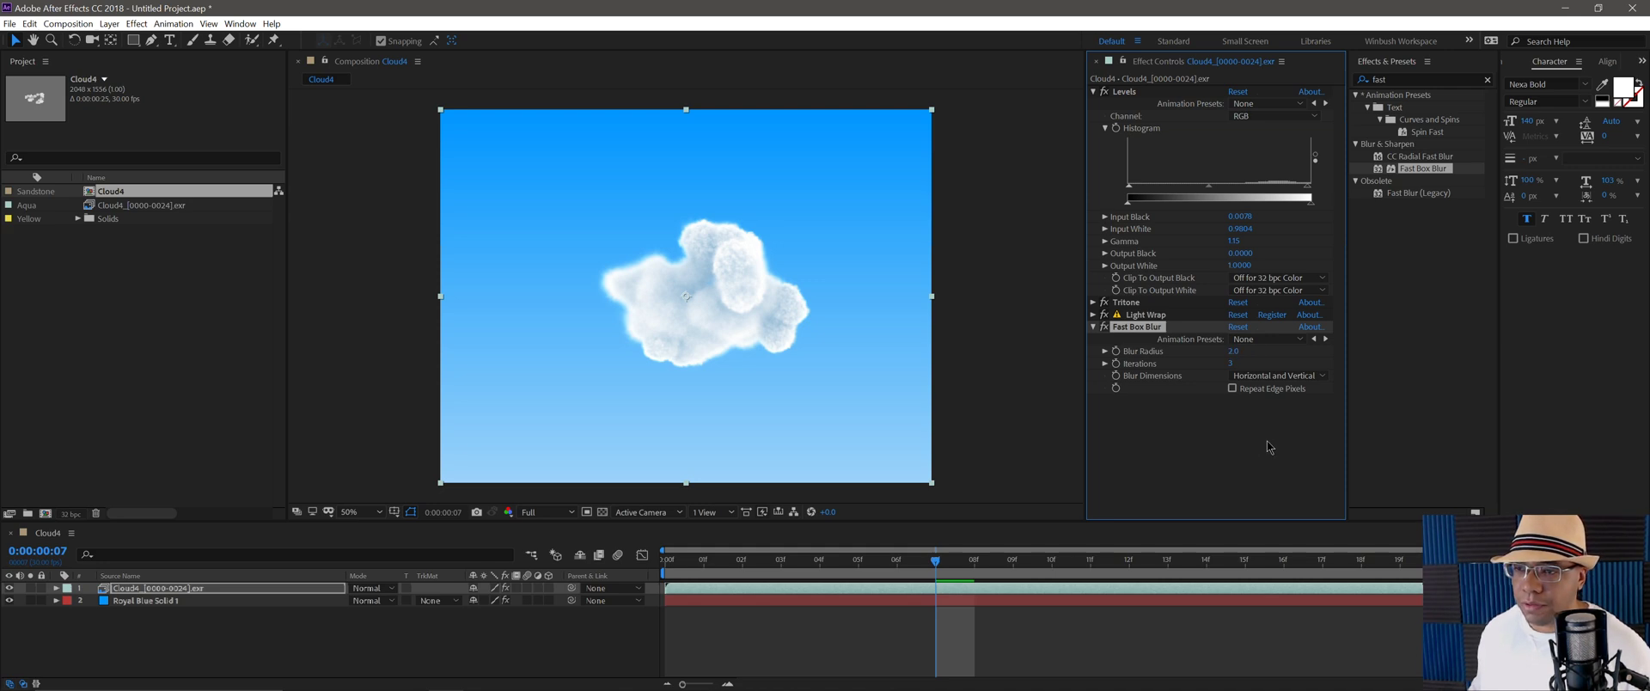
key("period")
key("period")
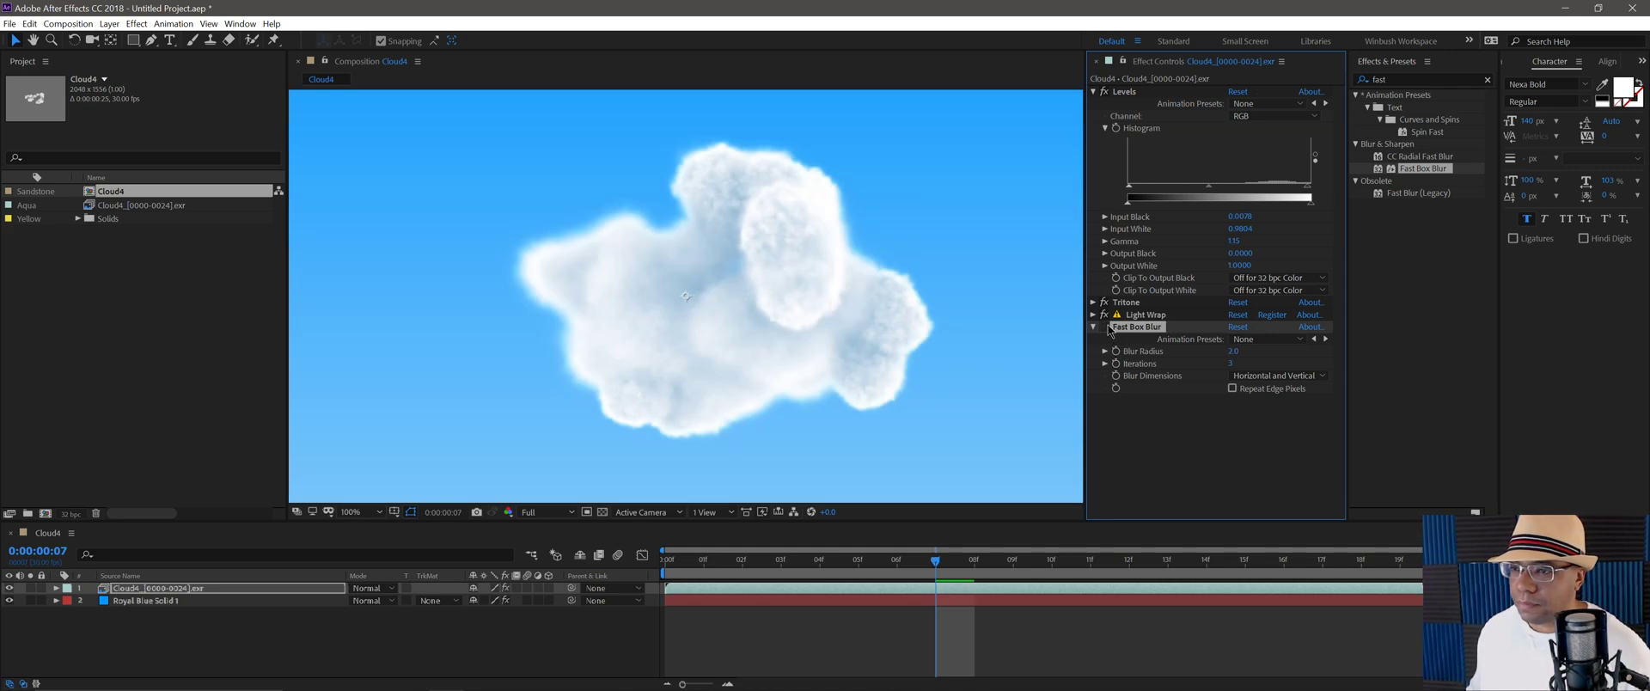
key("comma")
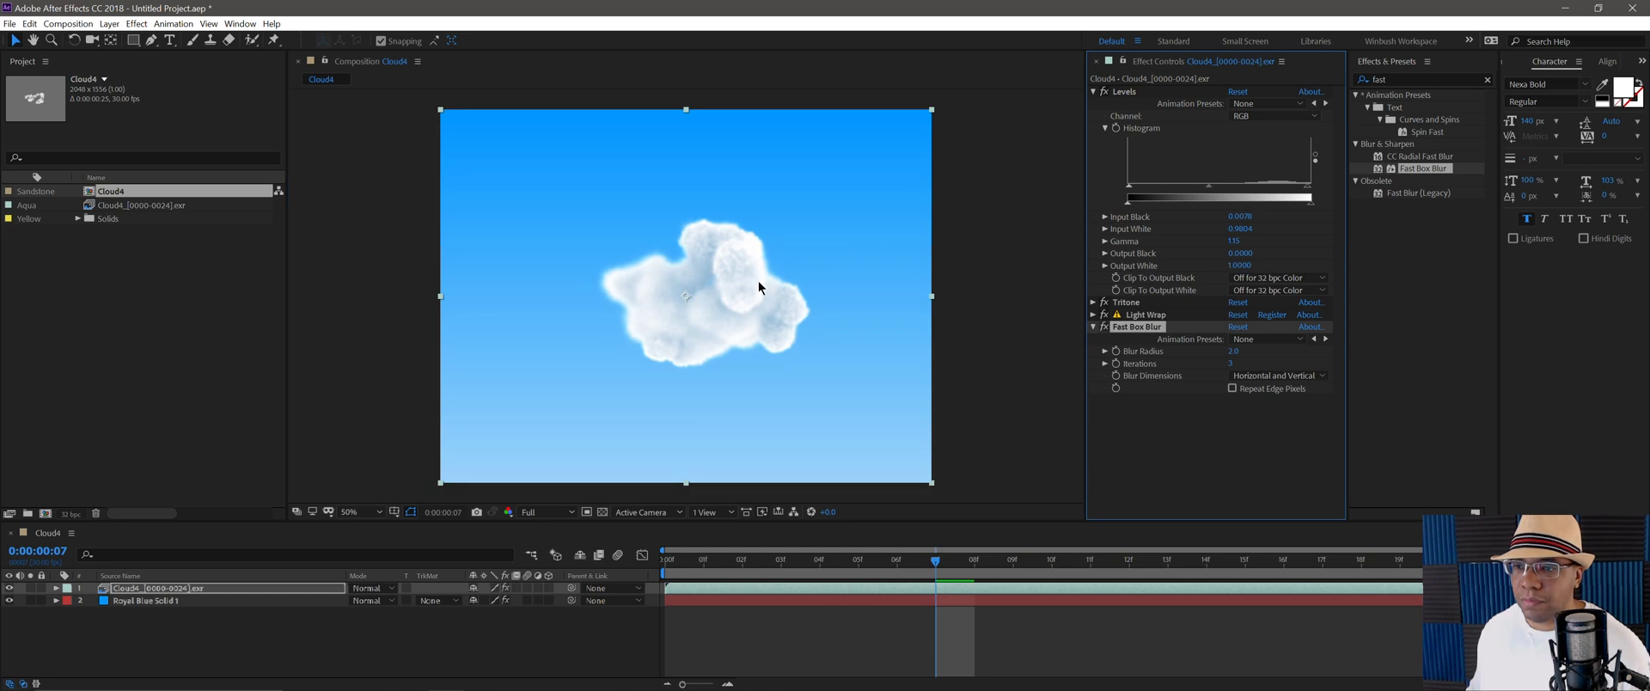
Create a new adjustment layer on top and name it Sun
left_click(350, 656)
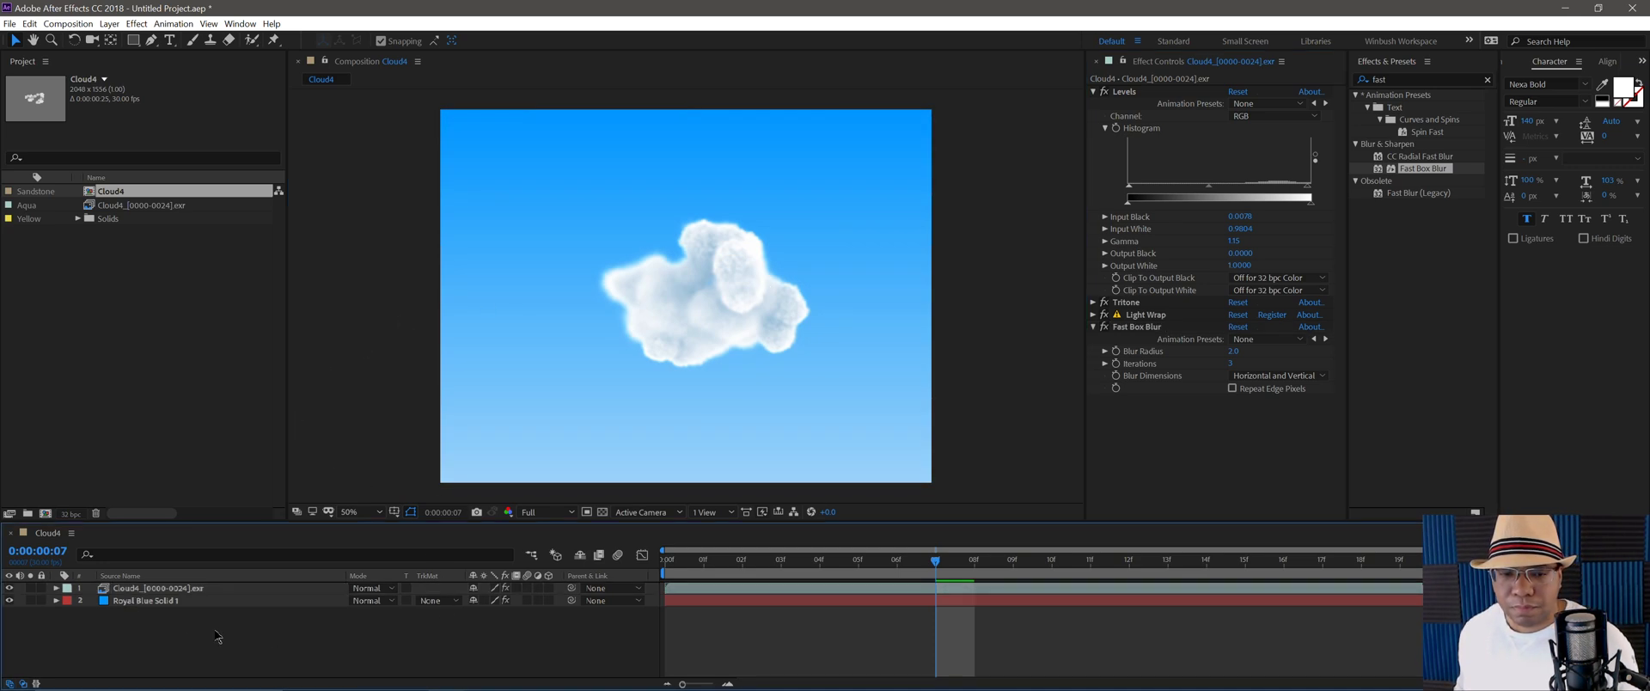
right_click(204, 637)
mouse_move(301, 494)
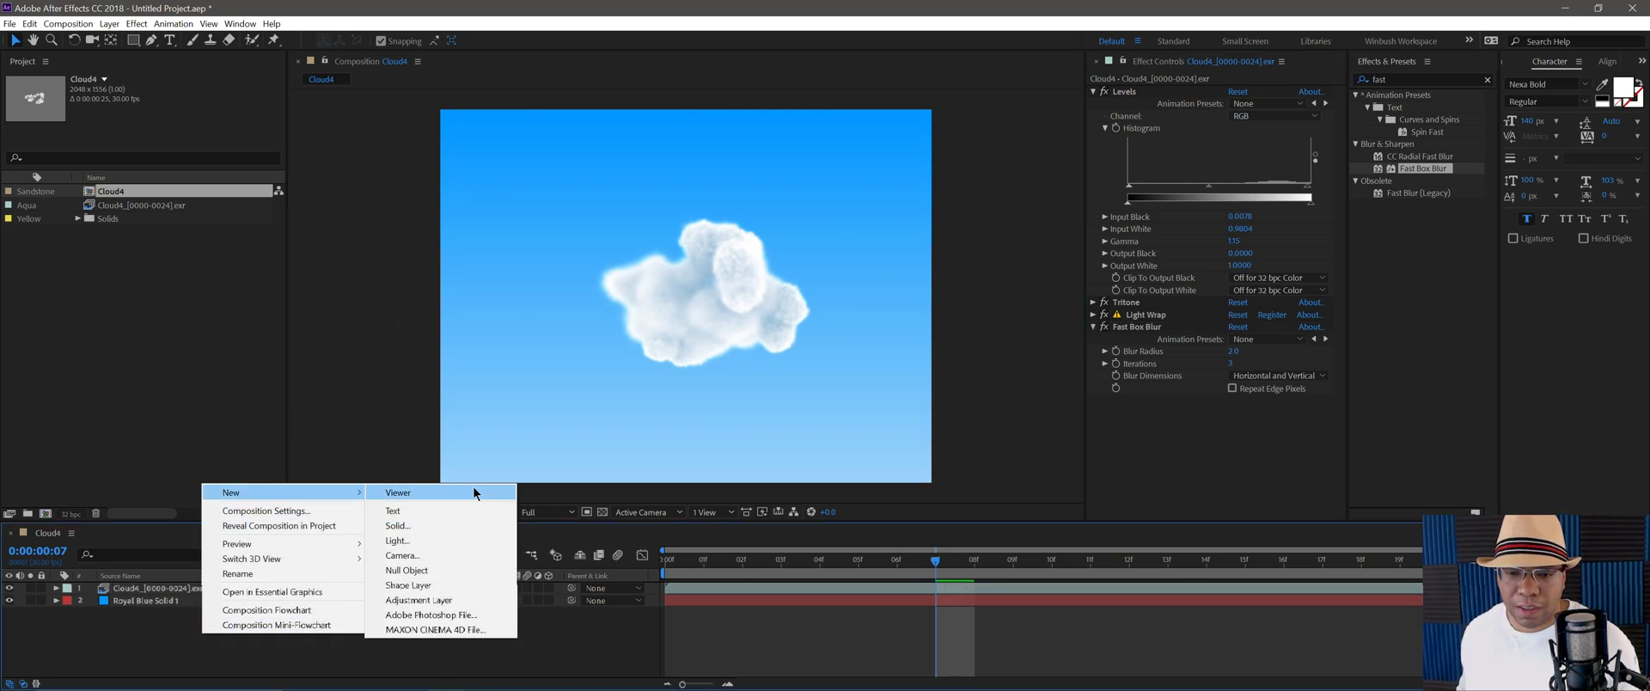
left_click(440, 601)
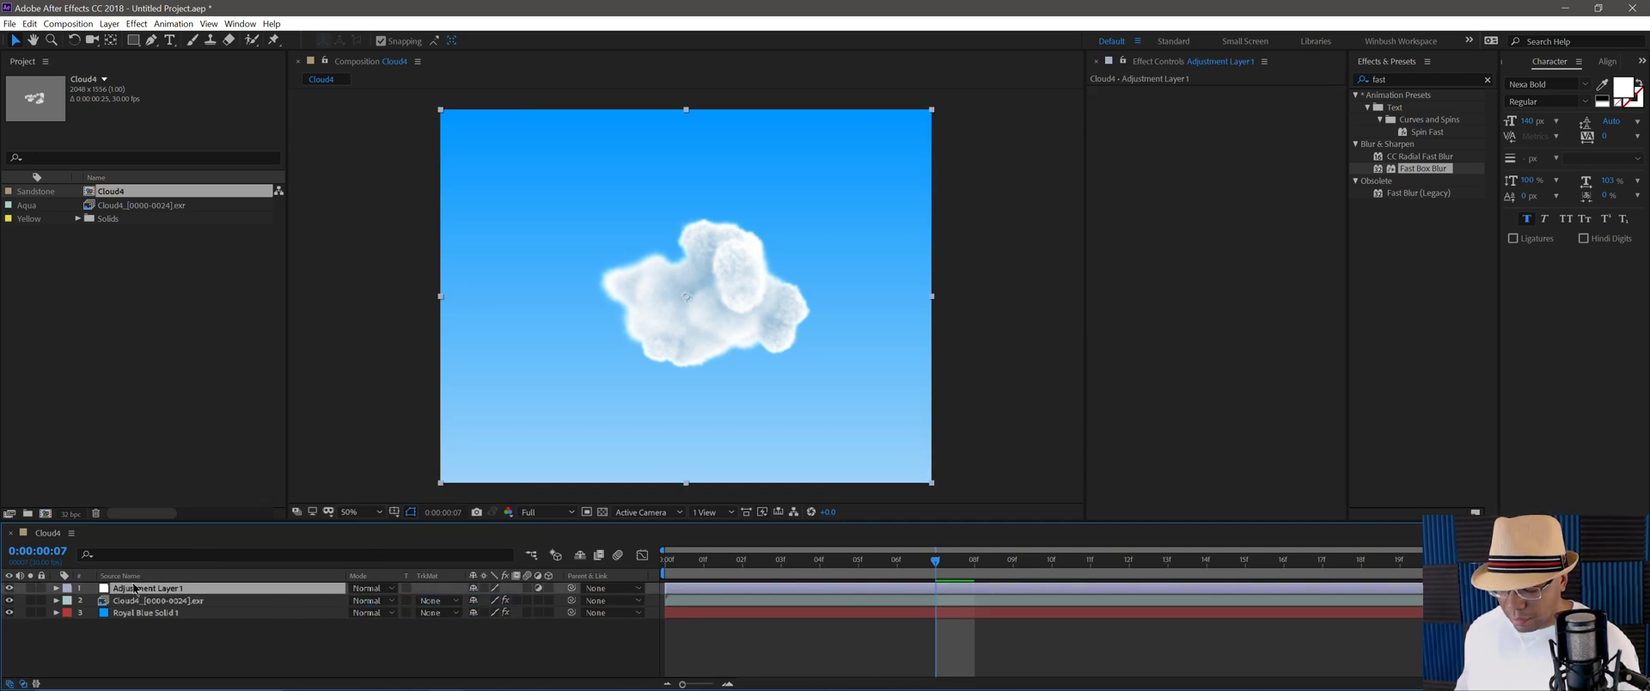
key("Return")
type("Sun")
key("Return")
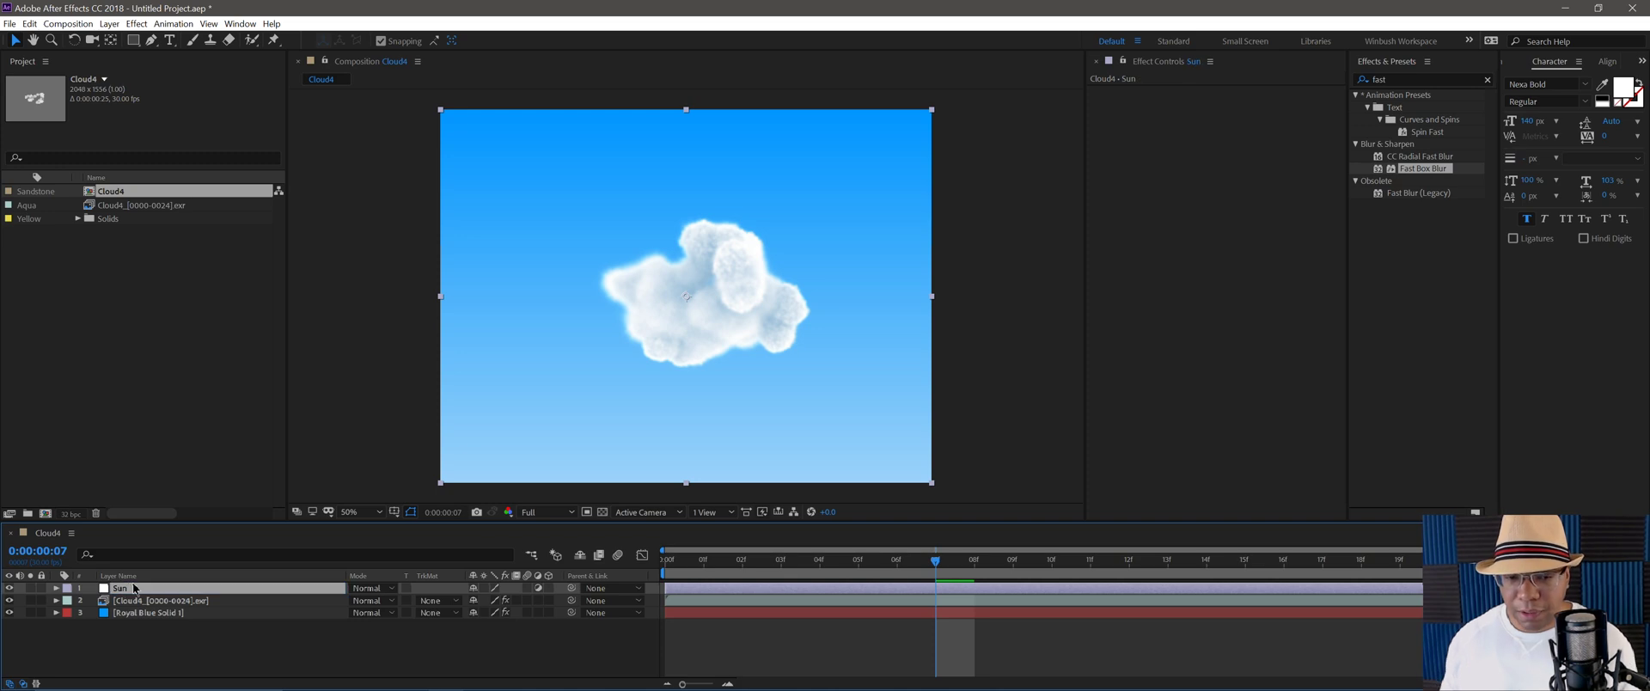
Apply the Lens Flare effect to the Sun layer
left_click(1407, 79)
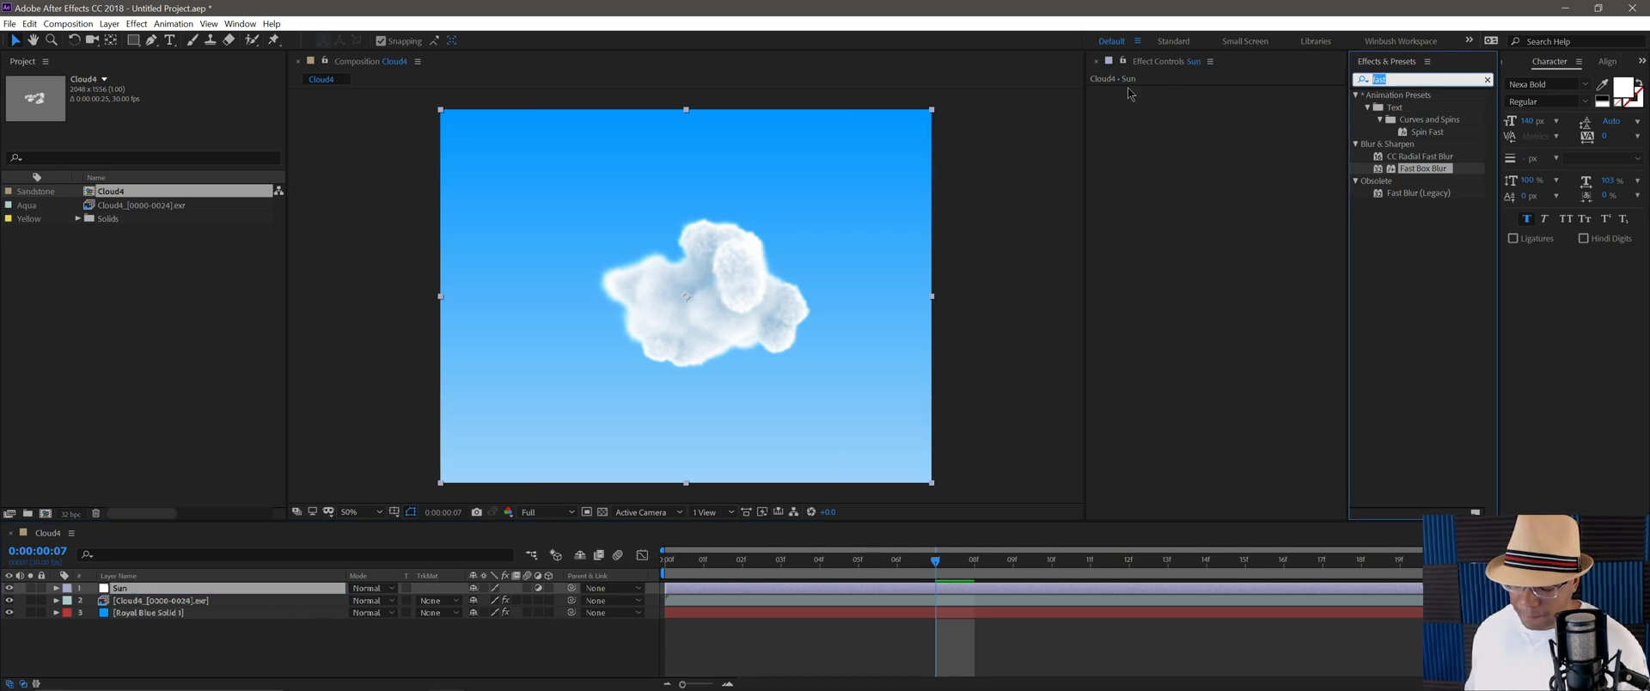
type("flare")
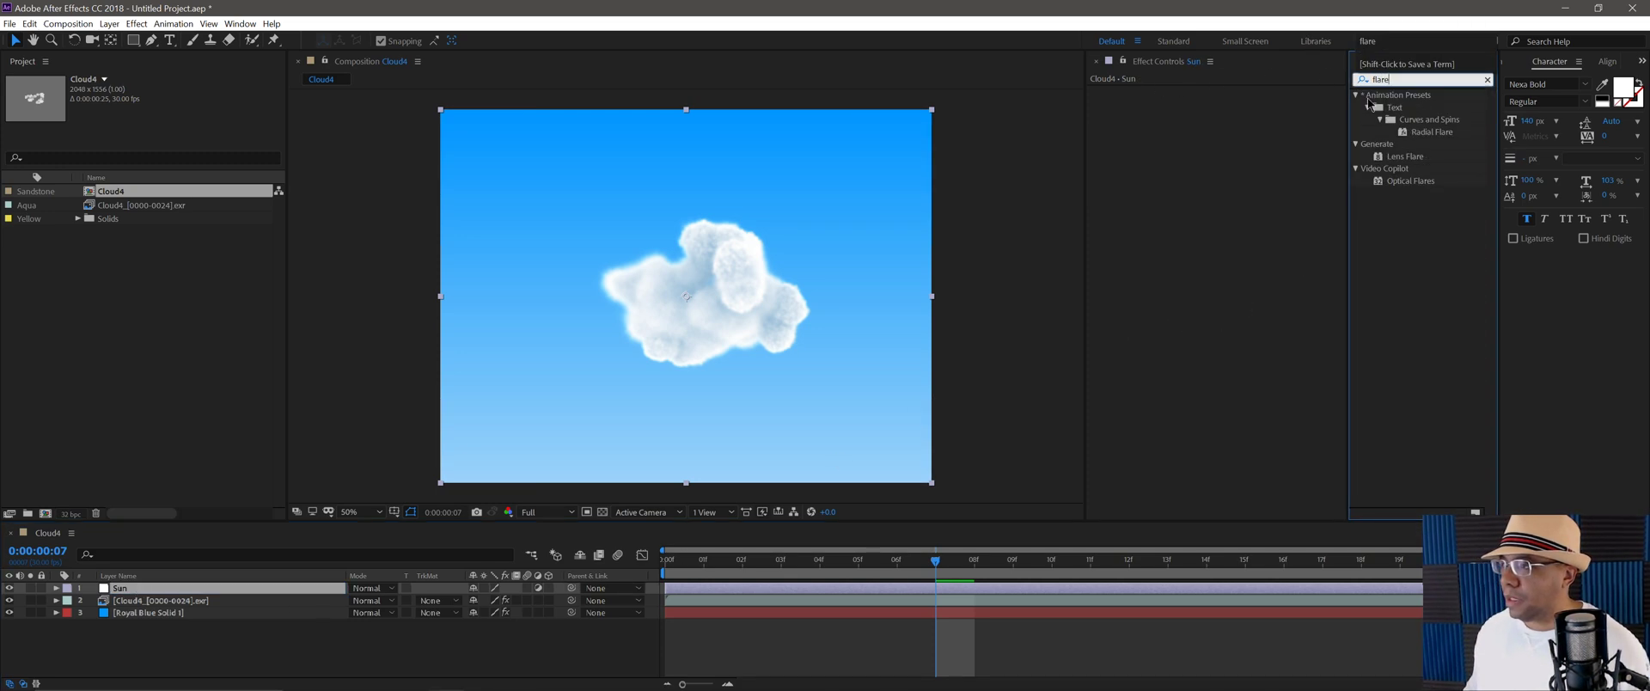
left_click_drag(1406, 156, 1127, 131)
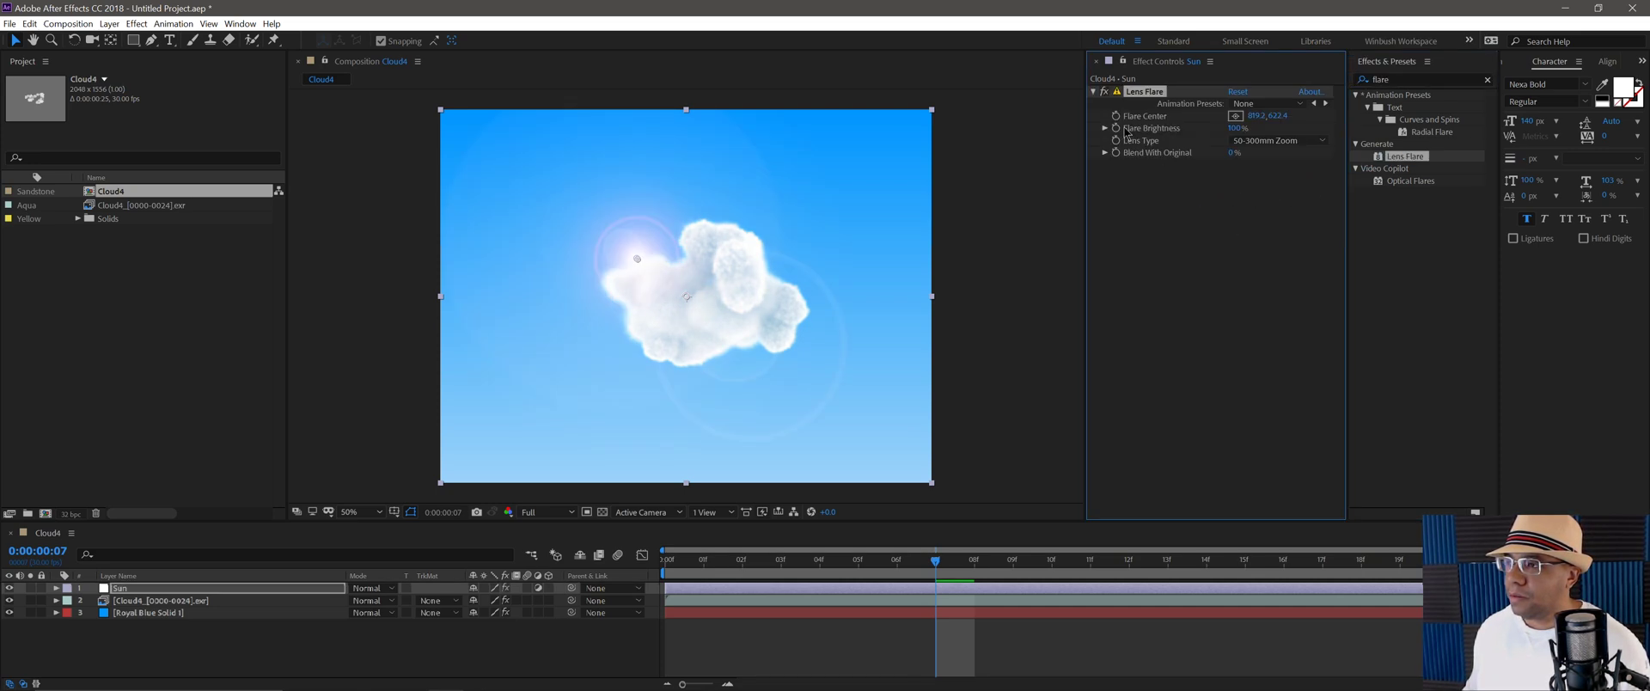
left_click(1494, 84)
left_click(1489, 80)
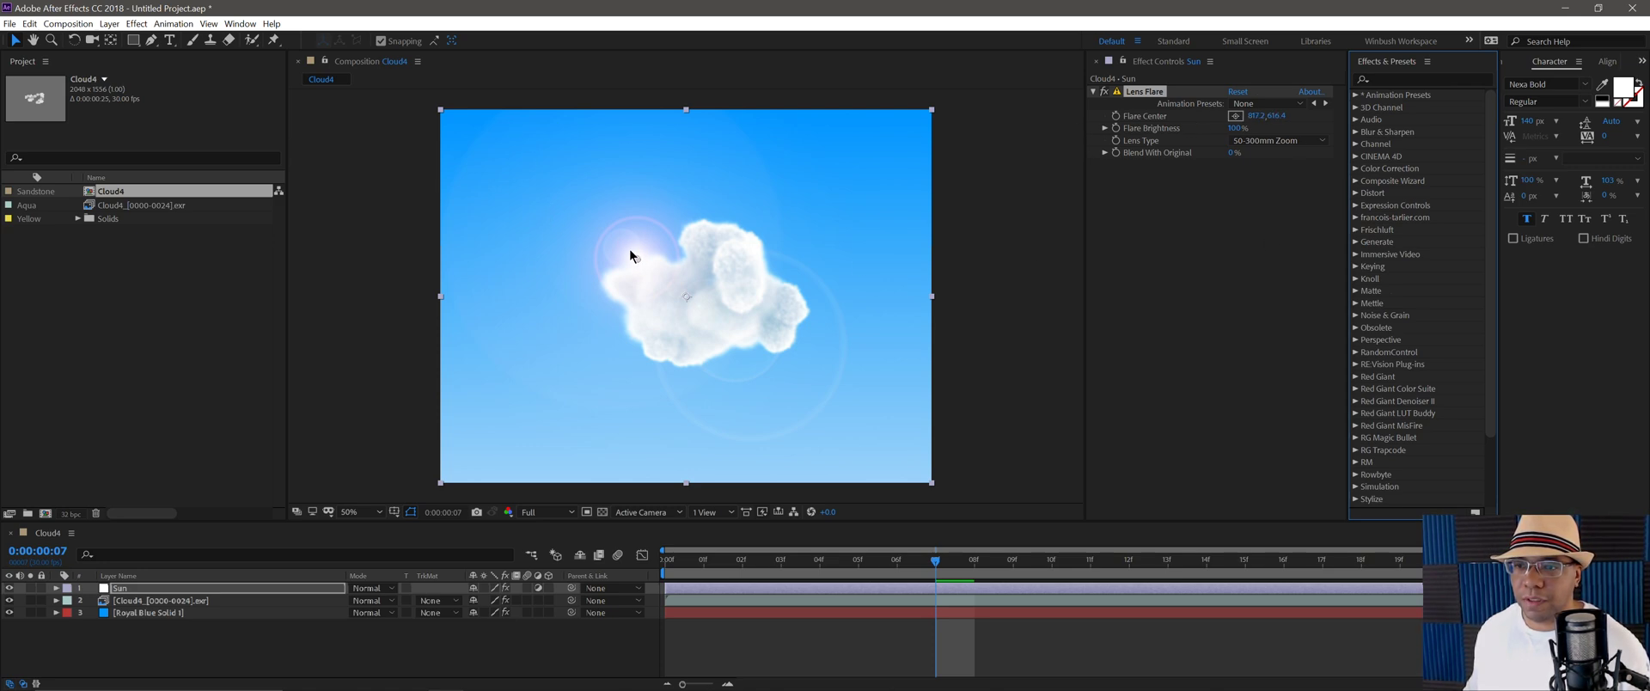
Place the flare just off the top-left corner, brightness 170%, lens type 35mm Prime
left_click_drag(630, 255, 440, 107)
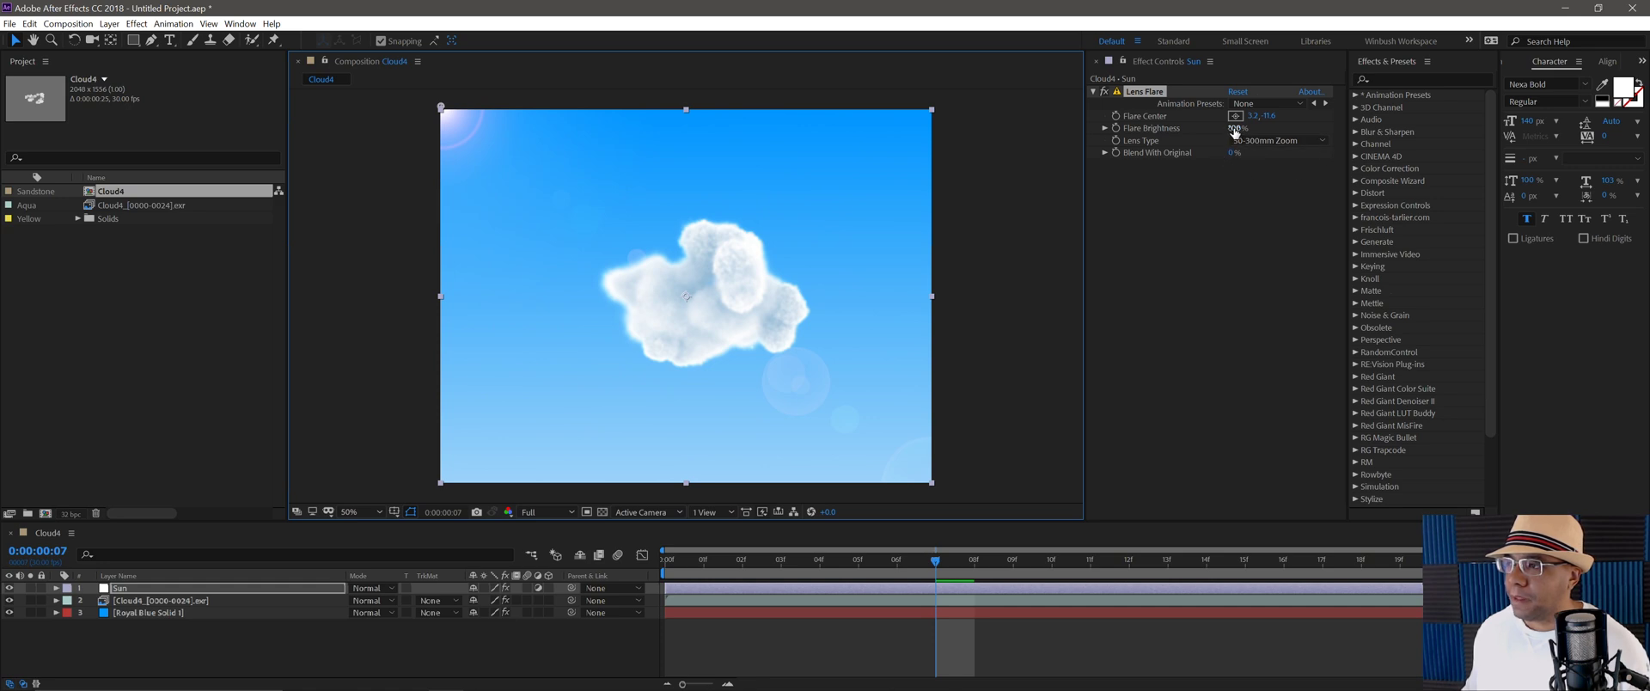
left_click_drag(1234, 129, 1277, 123)
left_click(1272, 140)
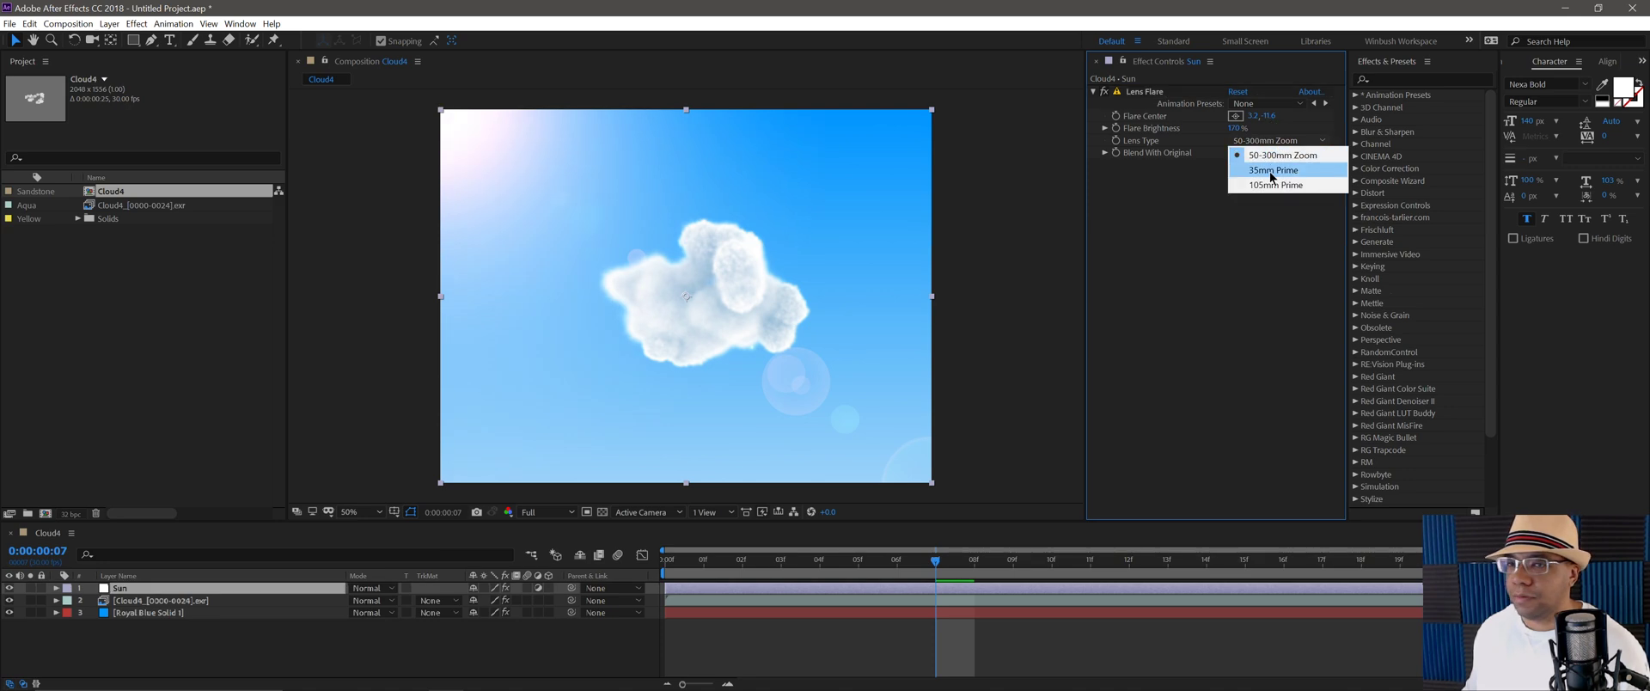
left_click(1272, 170)
left_click_drag(447, 107, 431, 100)
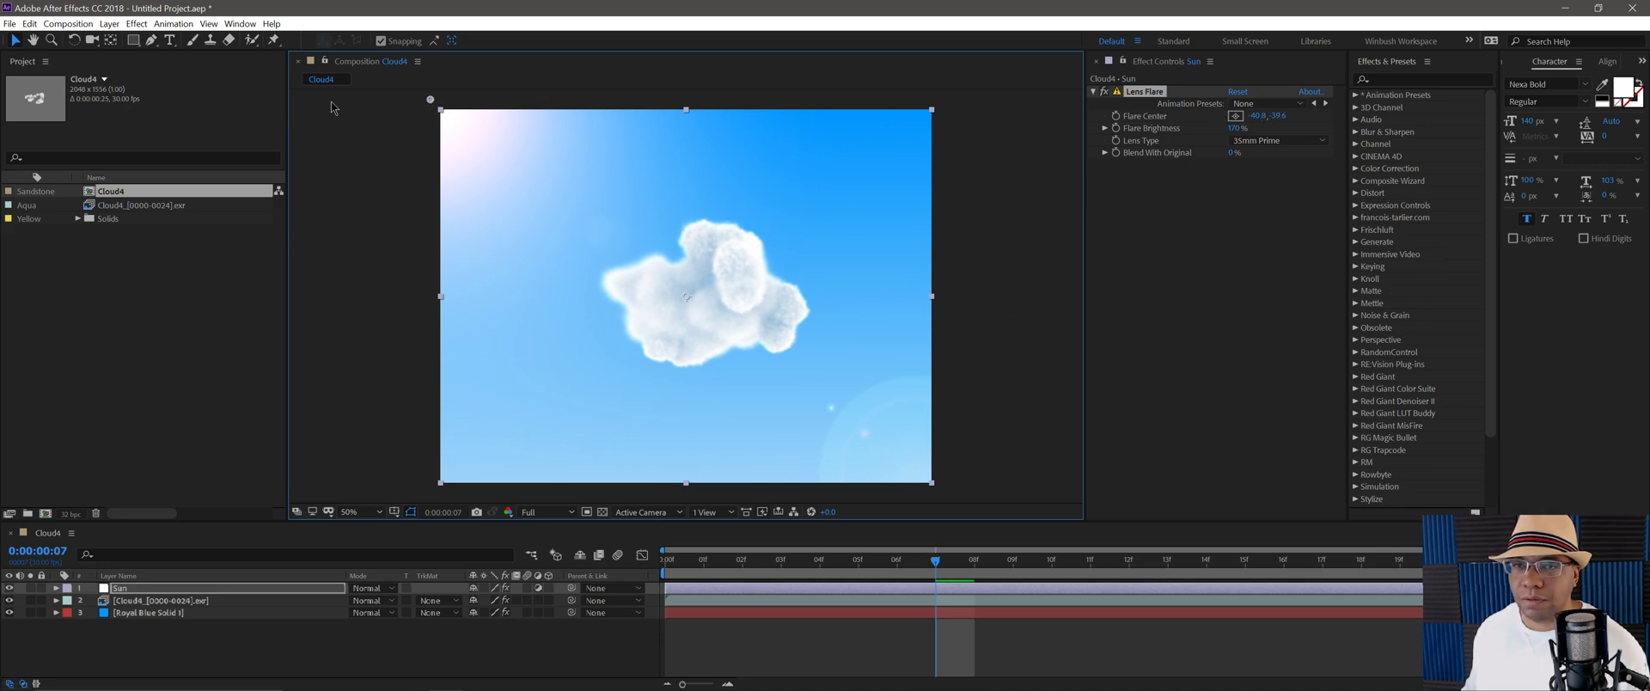
left_click_drag(431, 101, 422, 98)
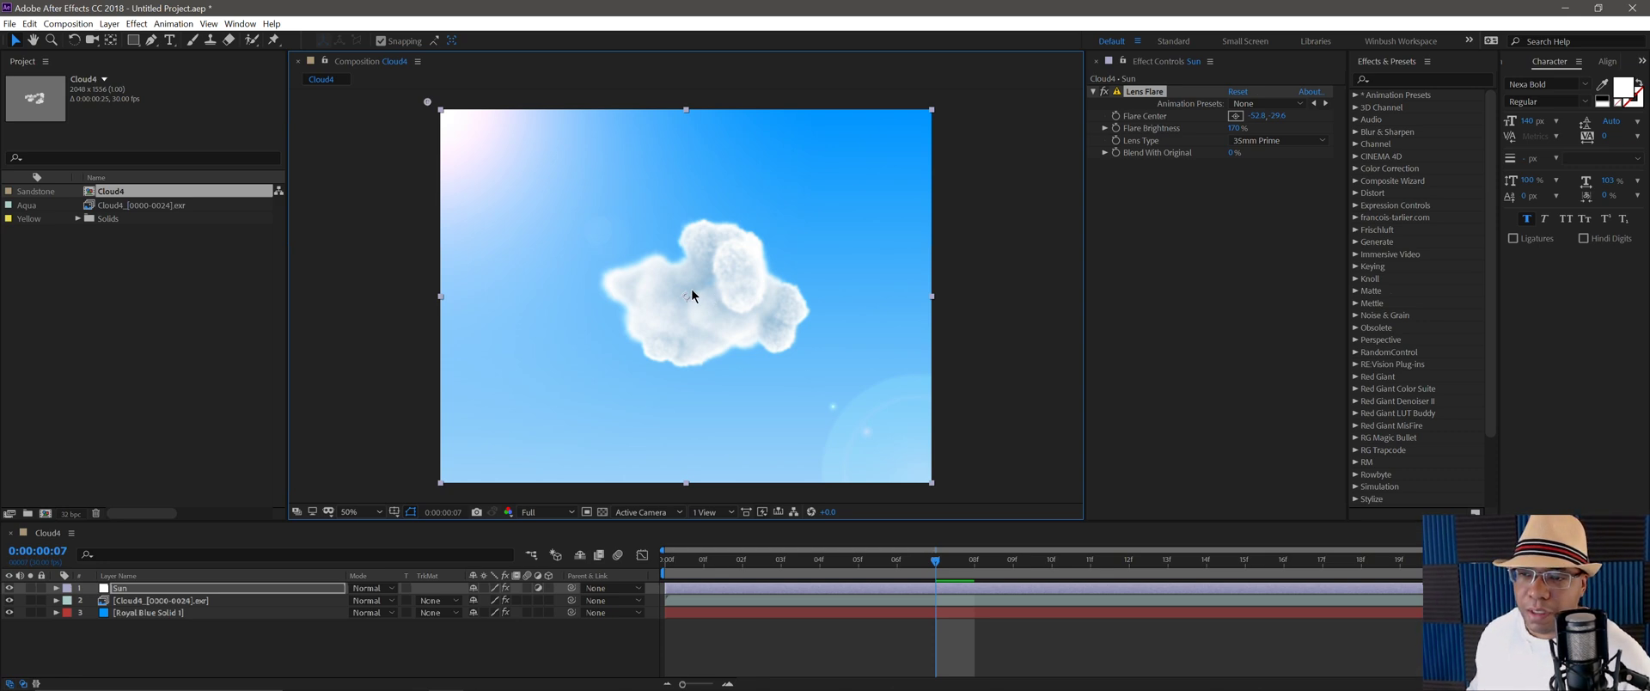
left_click(143, 602)
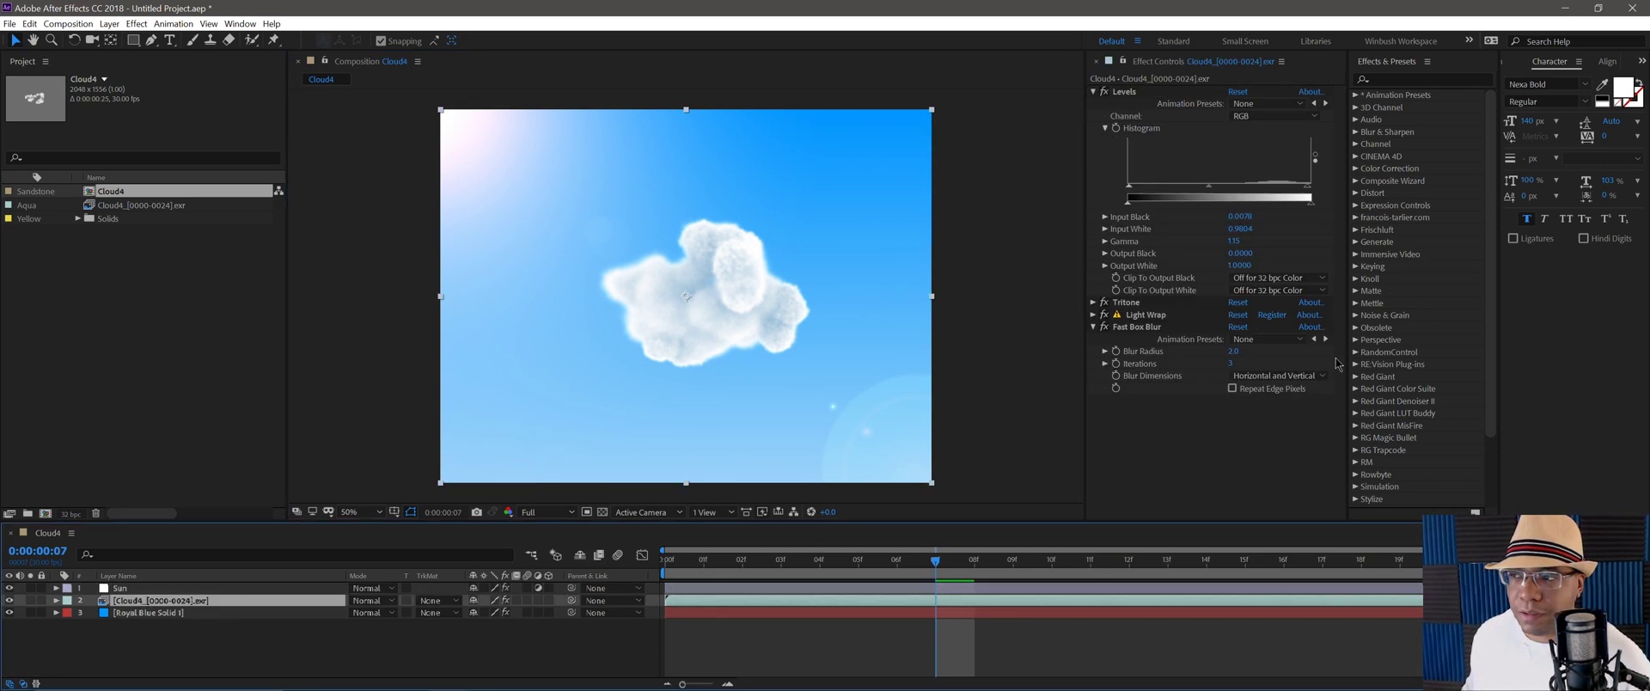
left_click(1094, 91)
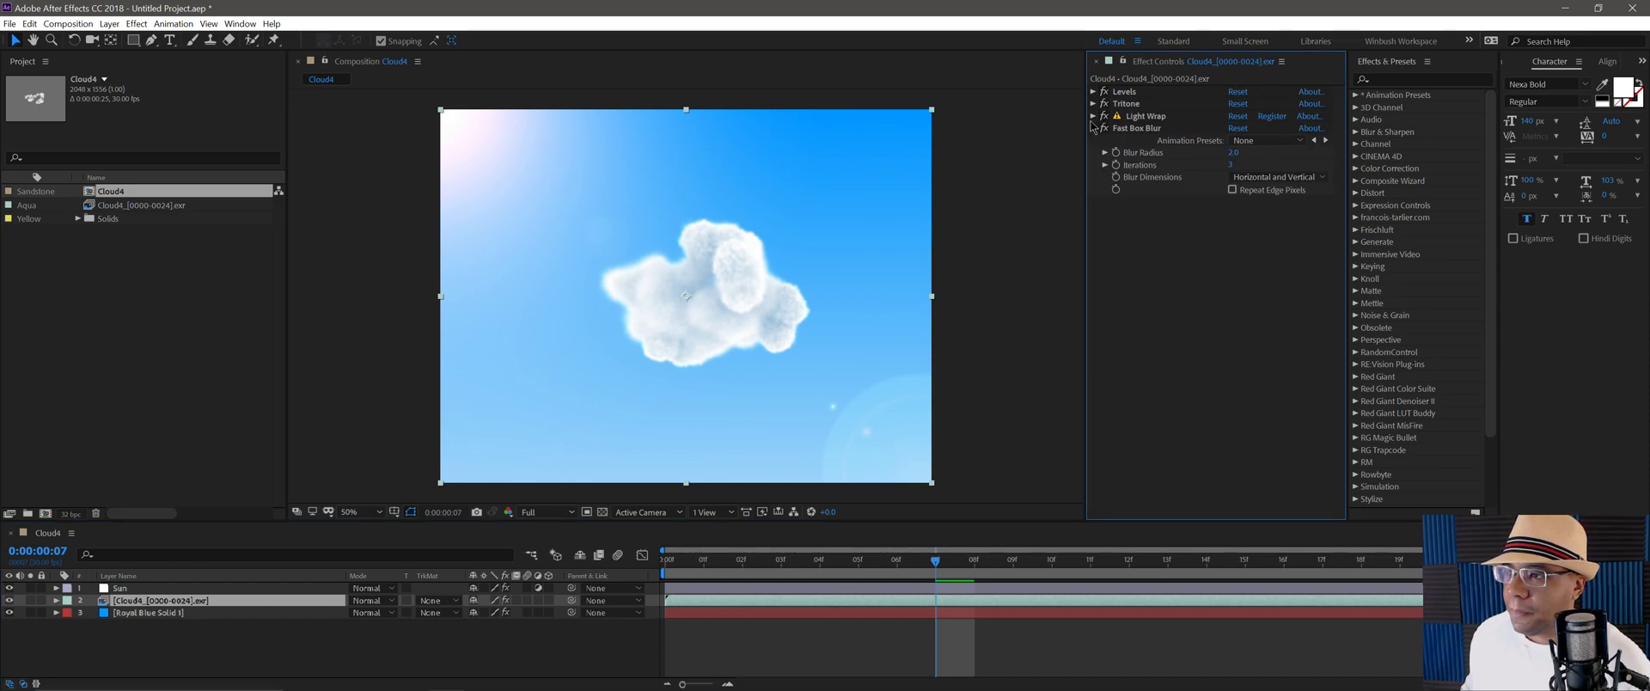
left_click(1093, 128)
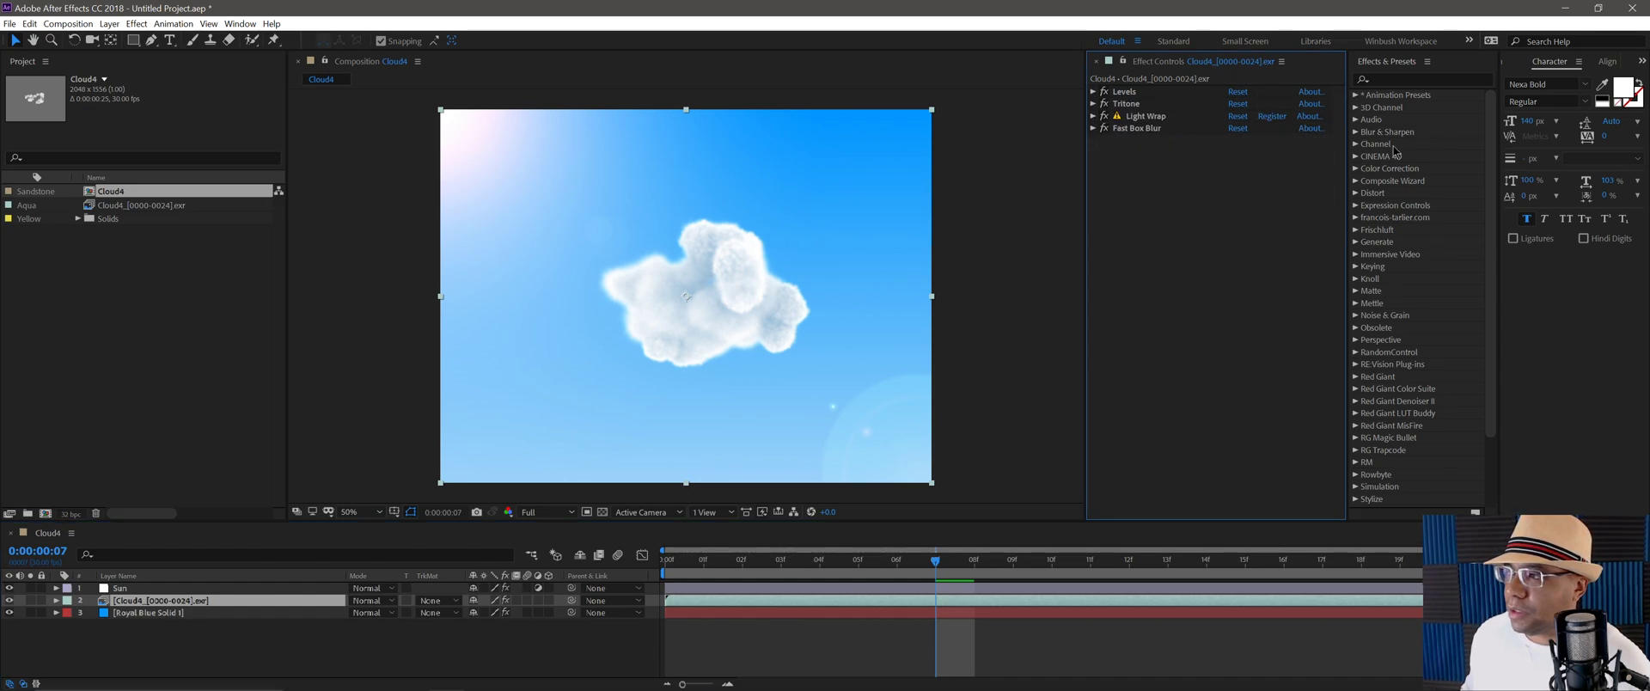
left_click(1392, 80)
type("edge")
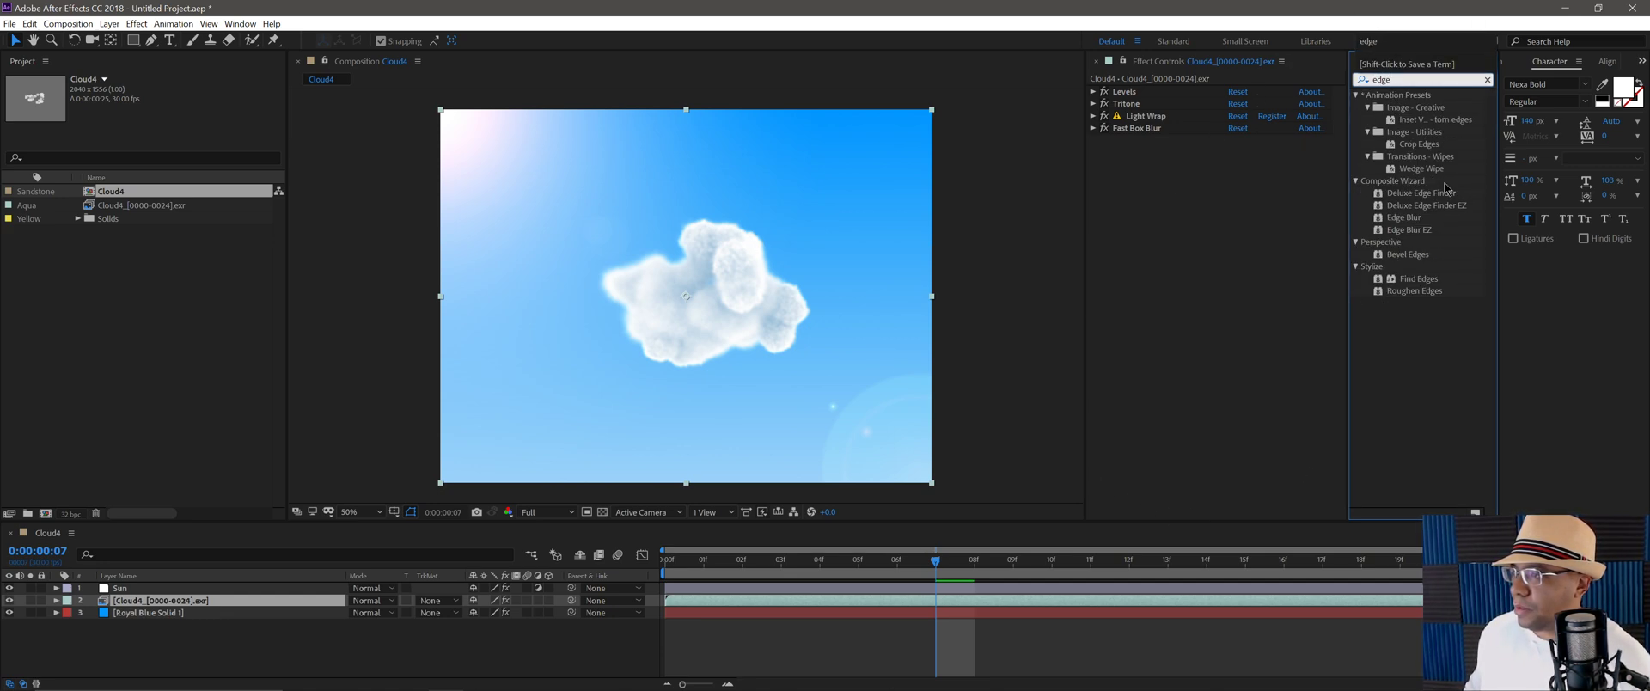
left_click_drag(1421, 236, 1166, 309)
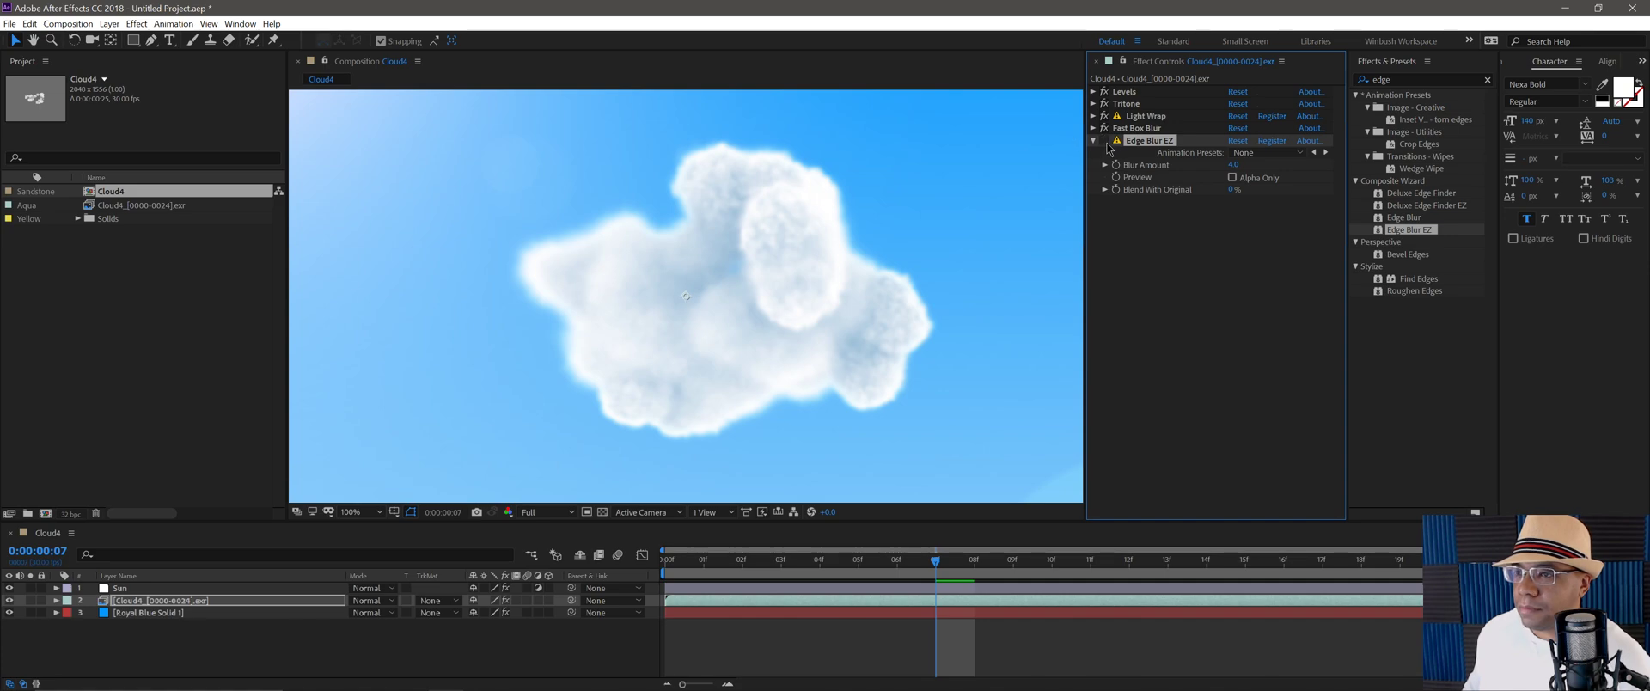
left_click_drag(1233, 164, 1250, 165)
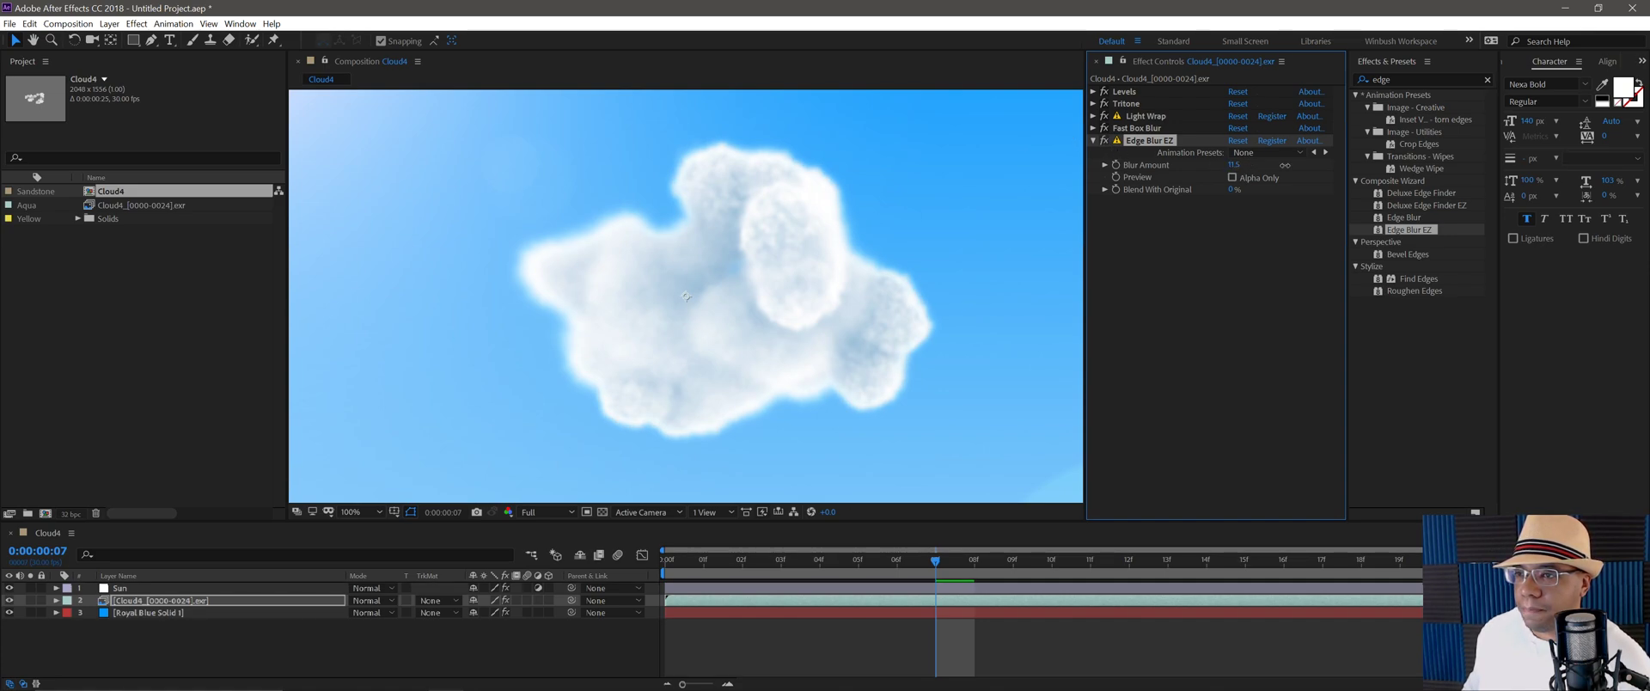
left_click_drag(1297, 165, 1217, 172)
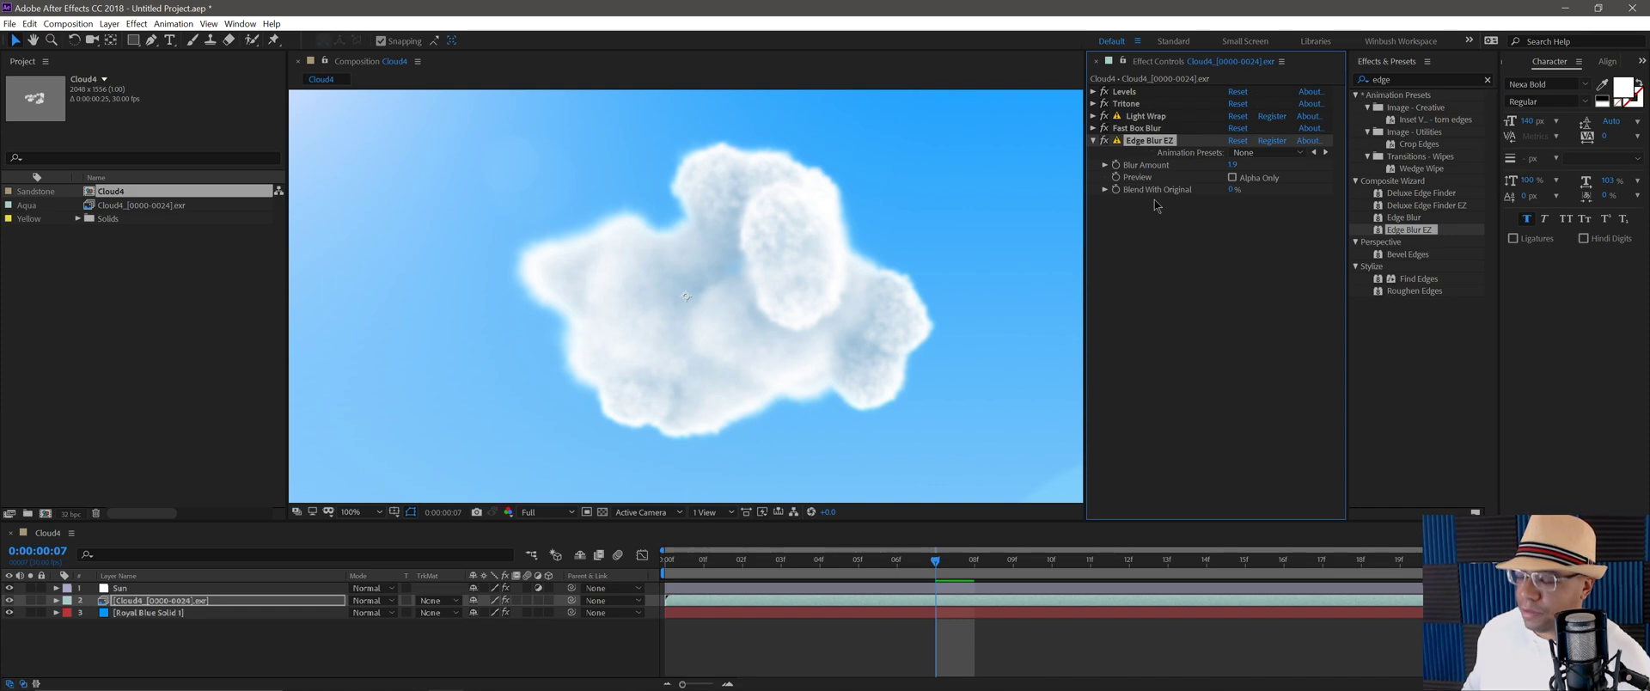
key("Delete")
scroll(657, 342, "down", 2)
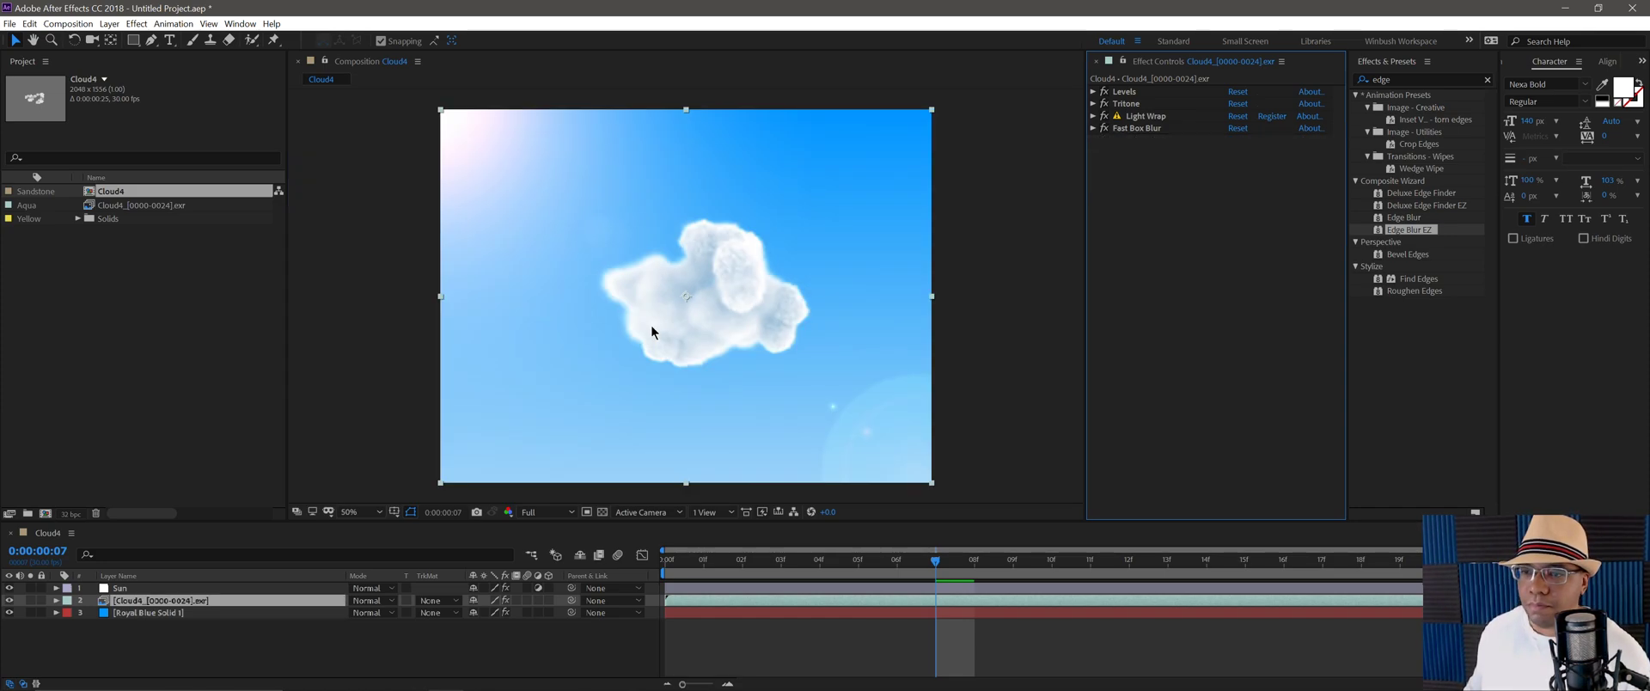
left_click(398, 646)
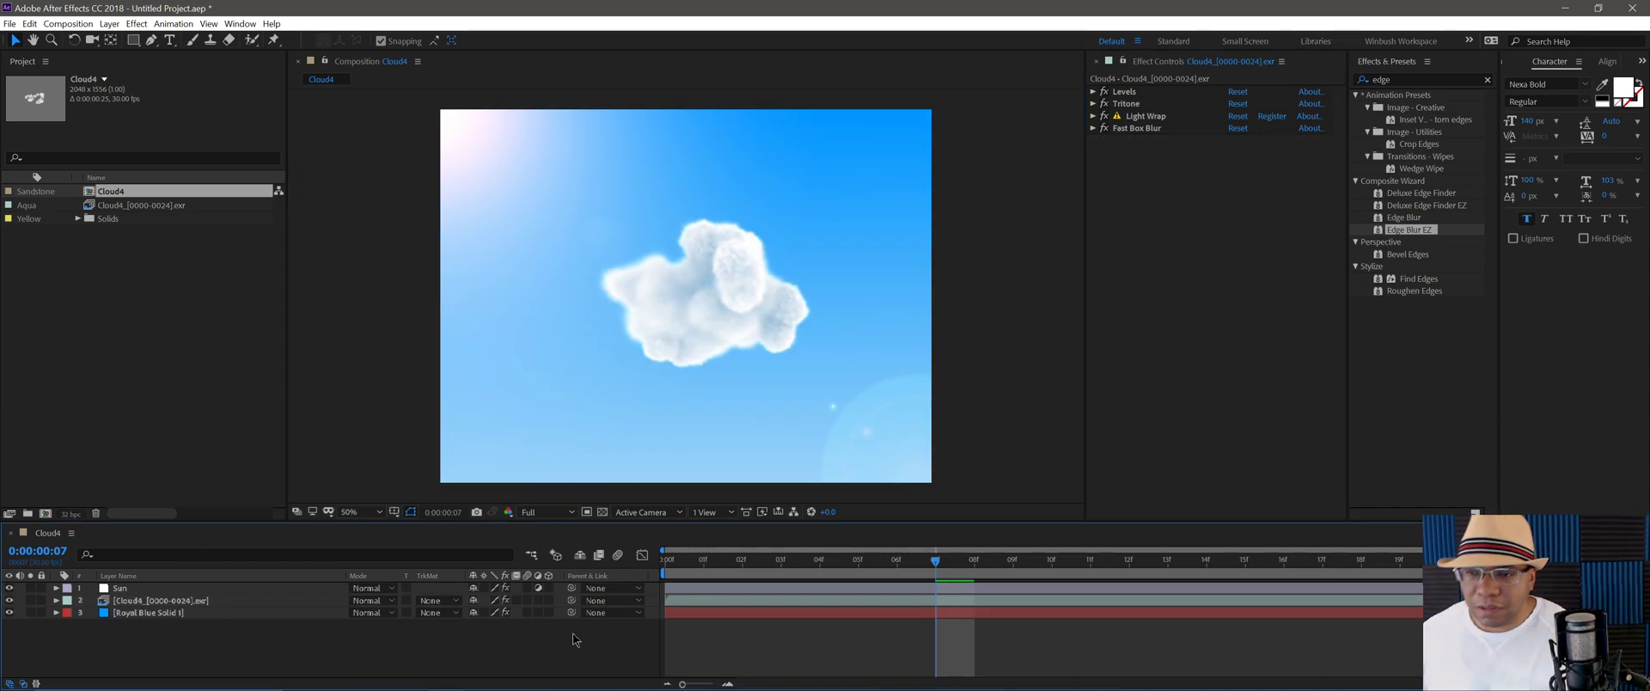
Scrub back and forth through the first frames to review the finished composite
left_click_drag(673, 568, 937, 569)
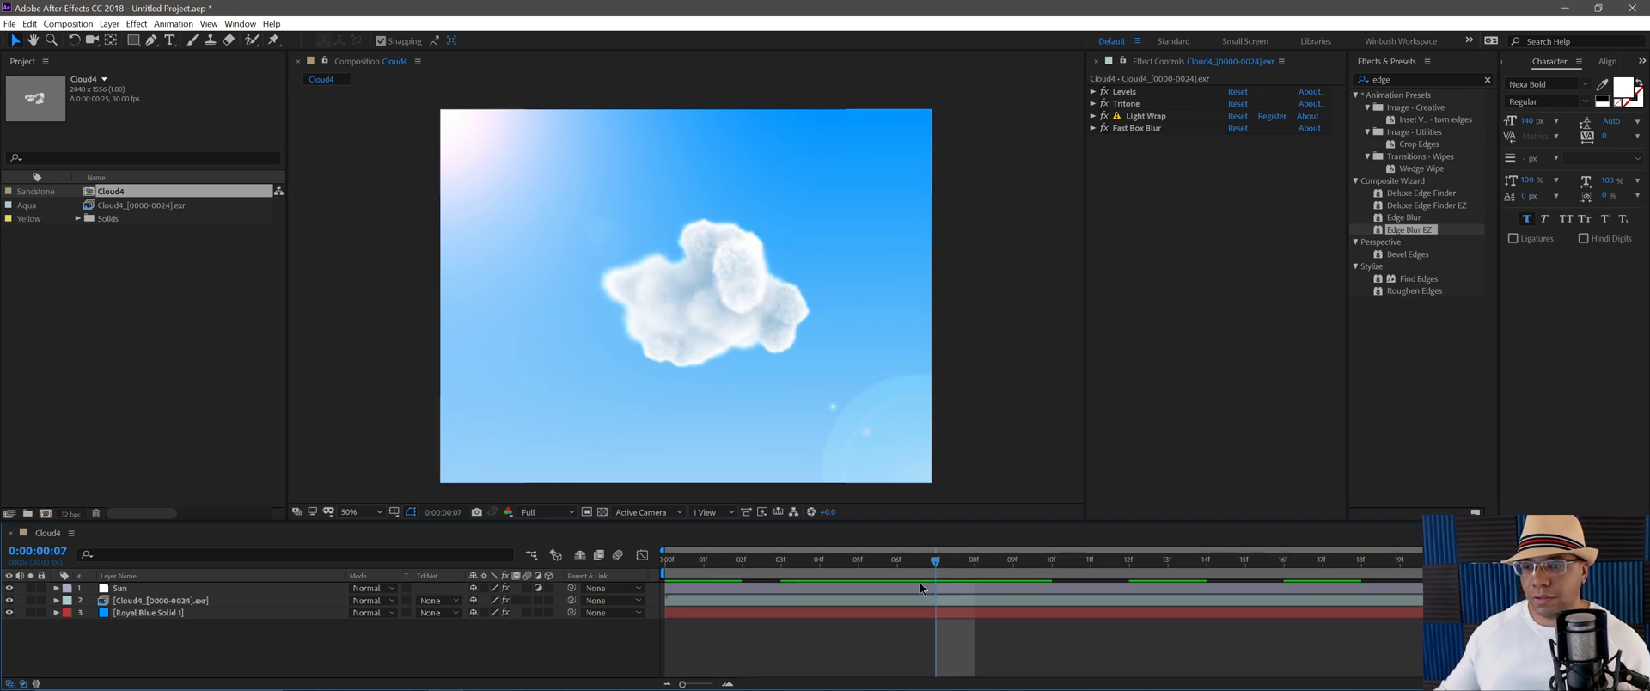
mouse_move(935, 560)
left_mouse_down()
mouse_move(893, 559)
mouse_move(953, 560)
mouse_move(825, 560)
mouse_move(963, 550)
left_mouse_up()
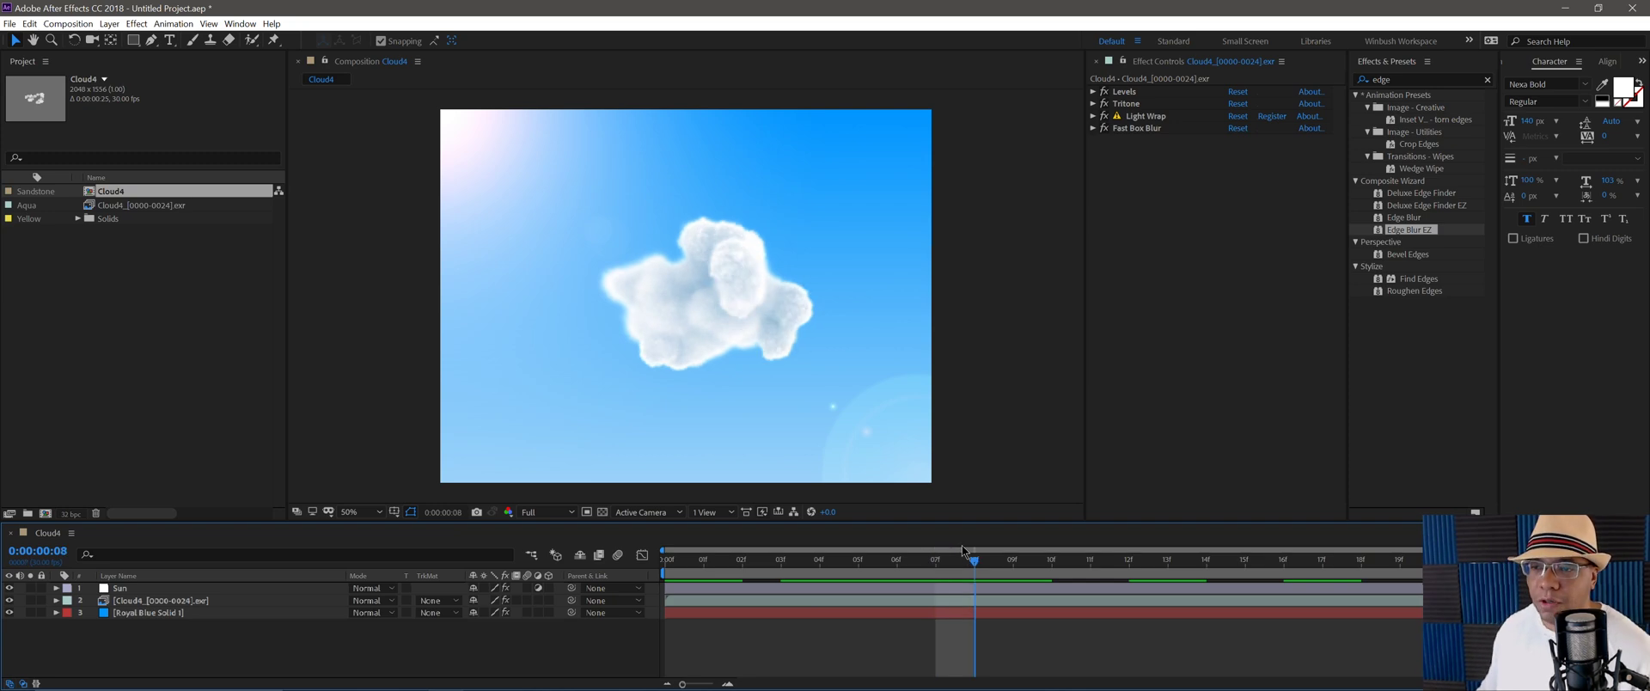